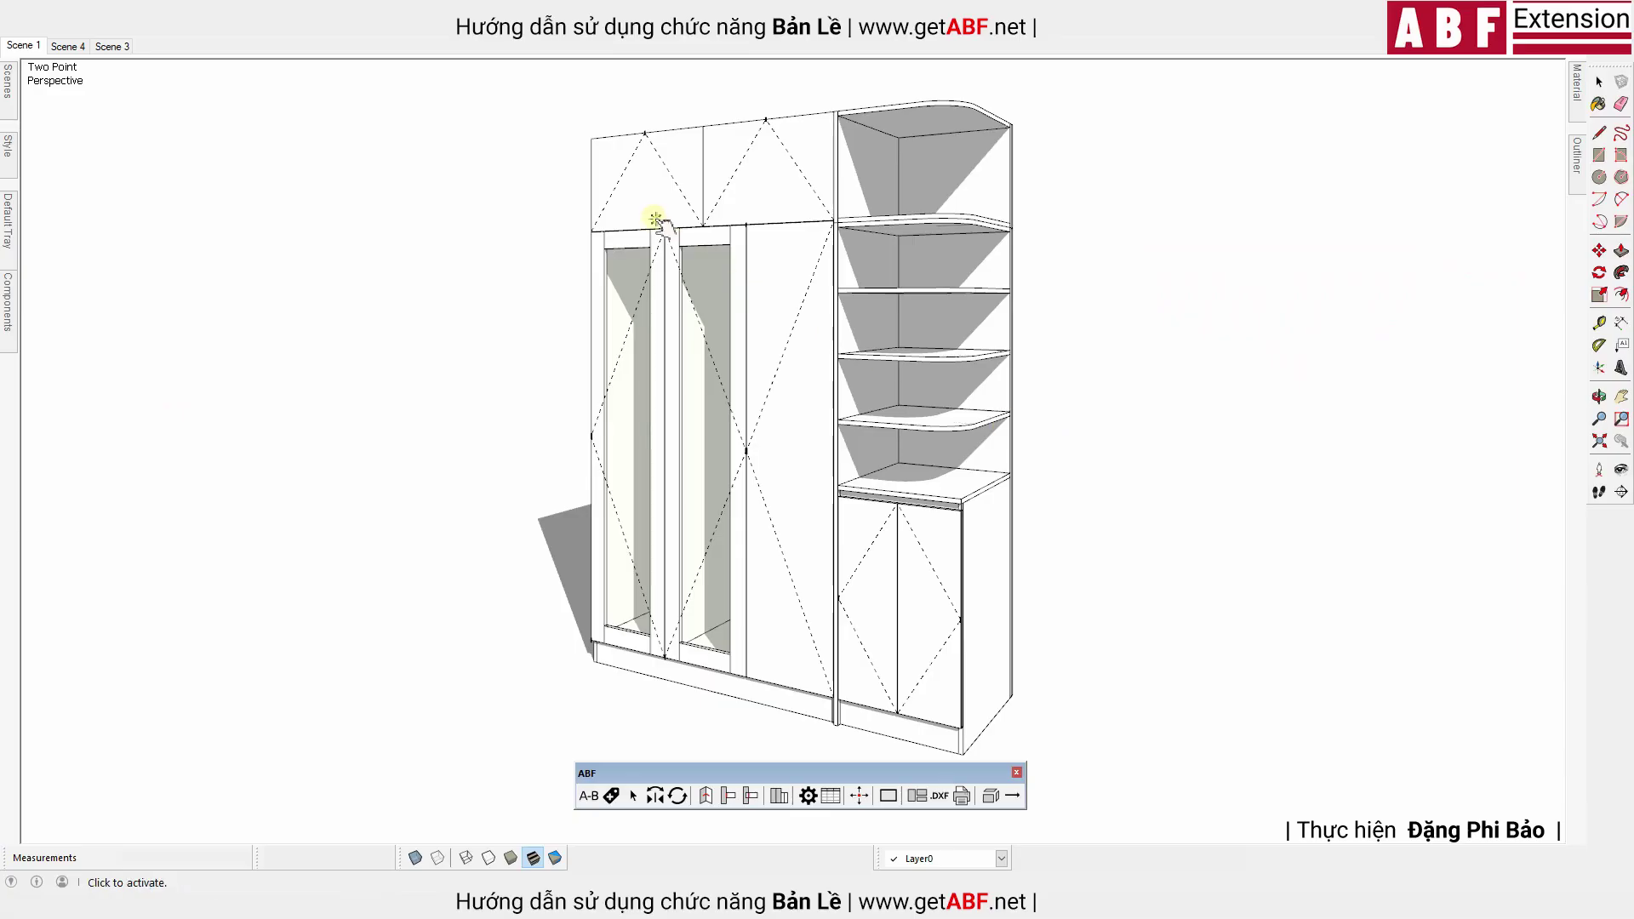
Swing open the wardrobe's glass doors, top flaps, tall middle door and lower right doors to demonstrate them
{"action": "left_click", "coordinate": [651, 223]}
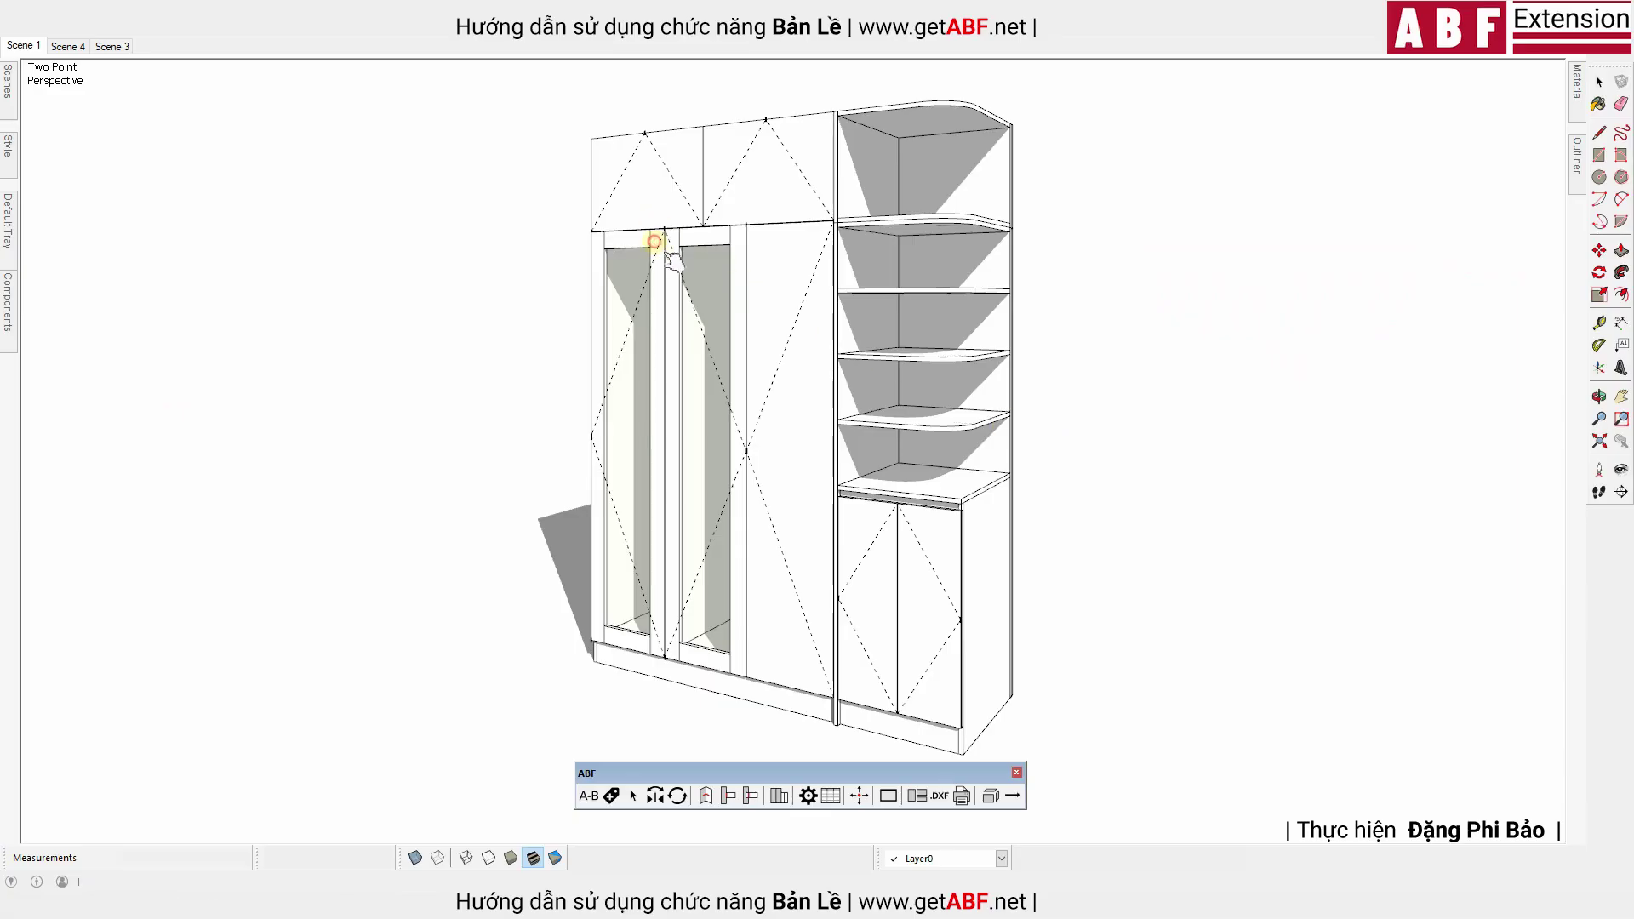
{"action": "left_click", "coordinate": [644, 201]}
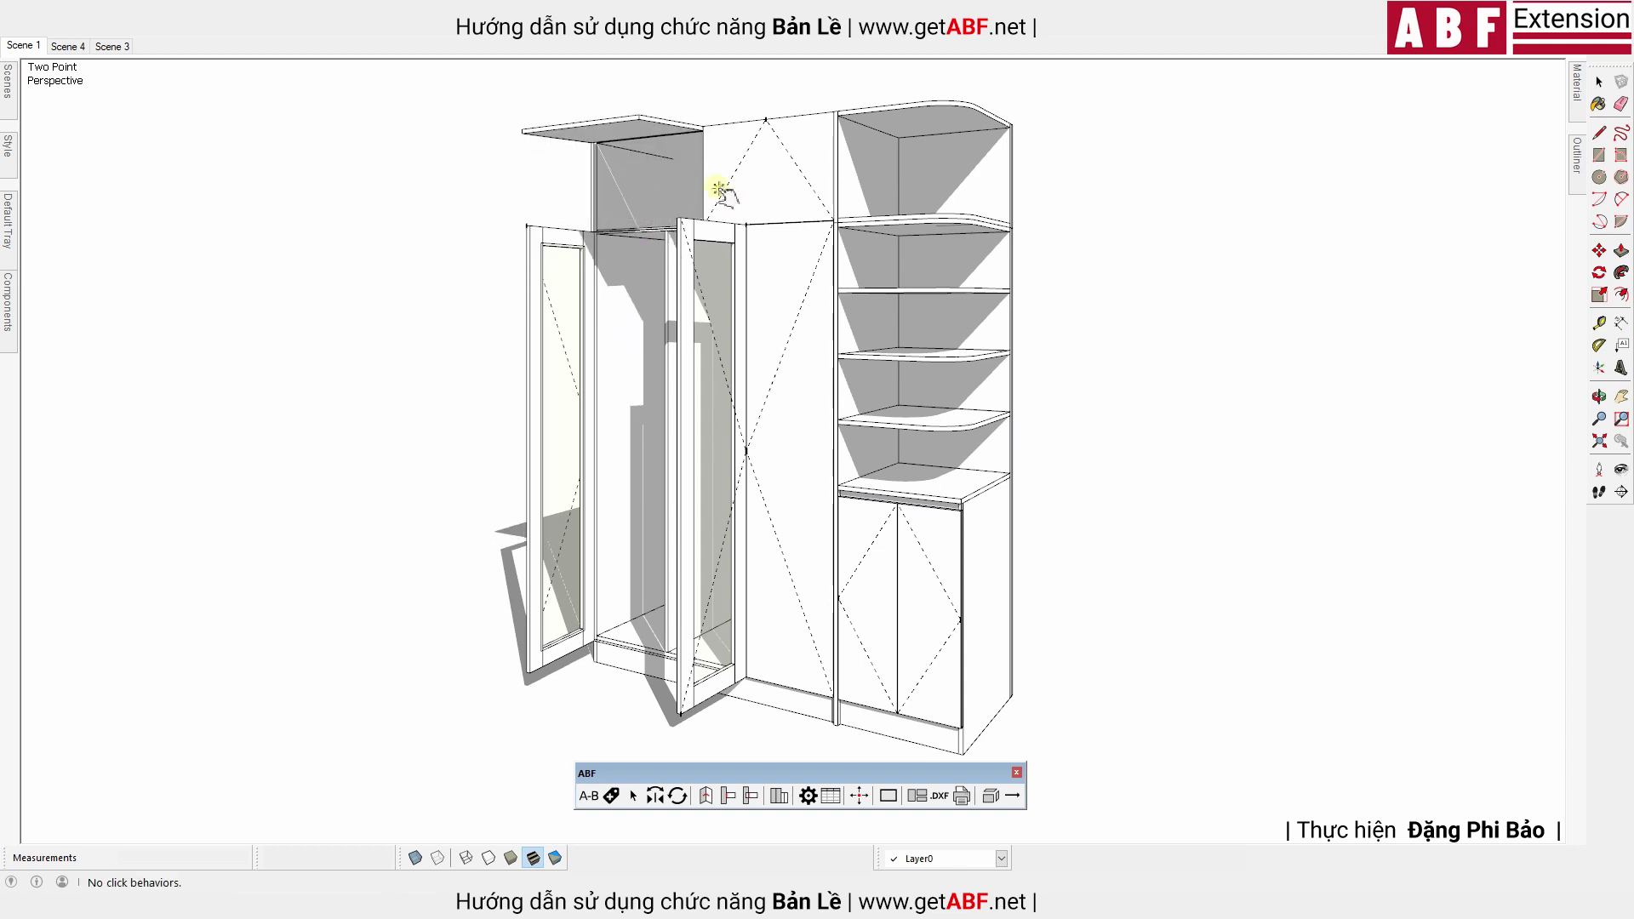
{"action": "left_click", "coordinate": [766, 189]}
{"action": "left_click", "coordinate": [805, 322]}
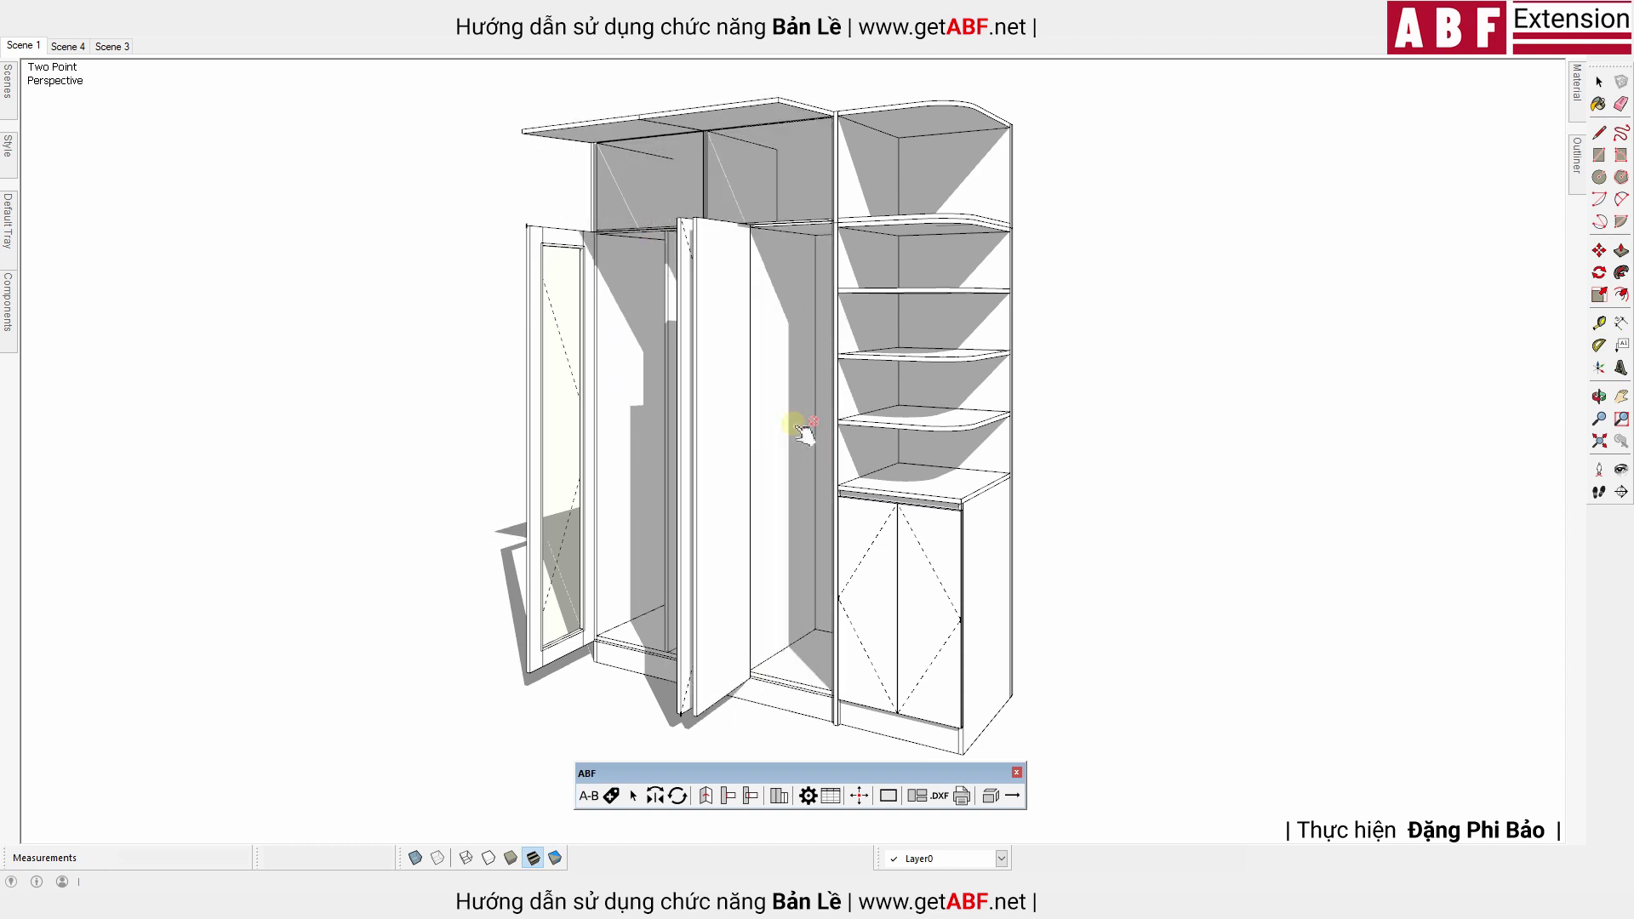
{"action": "left_click", "coordinate": [922, 569]}
{"action": "mouse_move", "coordinate": [928, 630]}
{"action": "middle_mouse_down"}
{"action": "mouse_move", "coordinate": [314, 507]}
{"action": "mouse_move", "coordinate": [886, 538]}
{"action": "mouse_move", "coordinate": [859, 564]}
{"action": "mouse_move", "coordinate": [557, 503]}
{"action": "mouse_move", "coordinate": [462, 520]}
{"action": "mouse_move", "coordinate": [913, 649]}
{"action": "middle_mouse_up"}
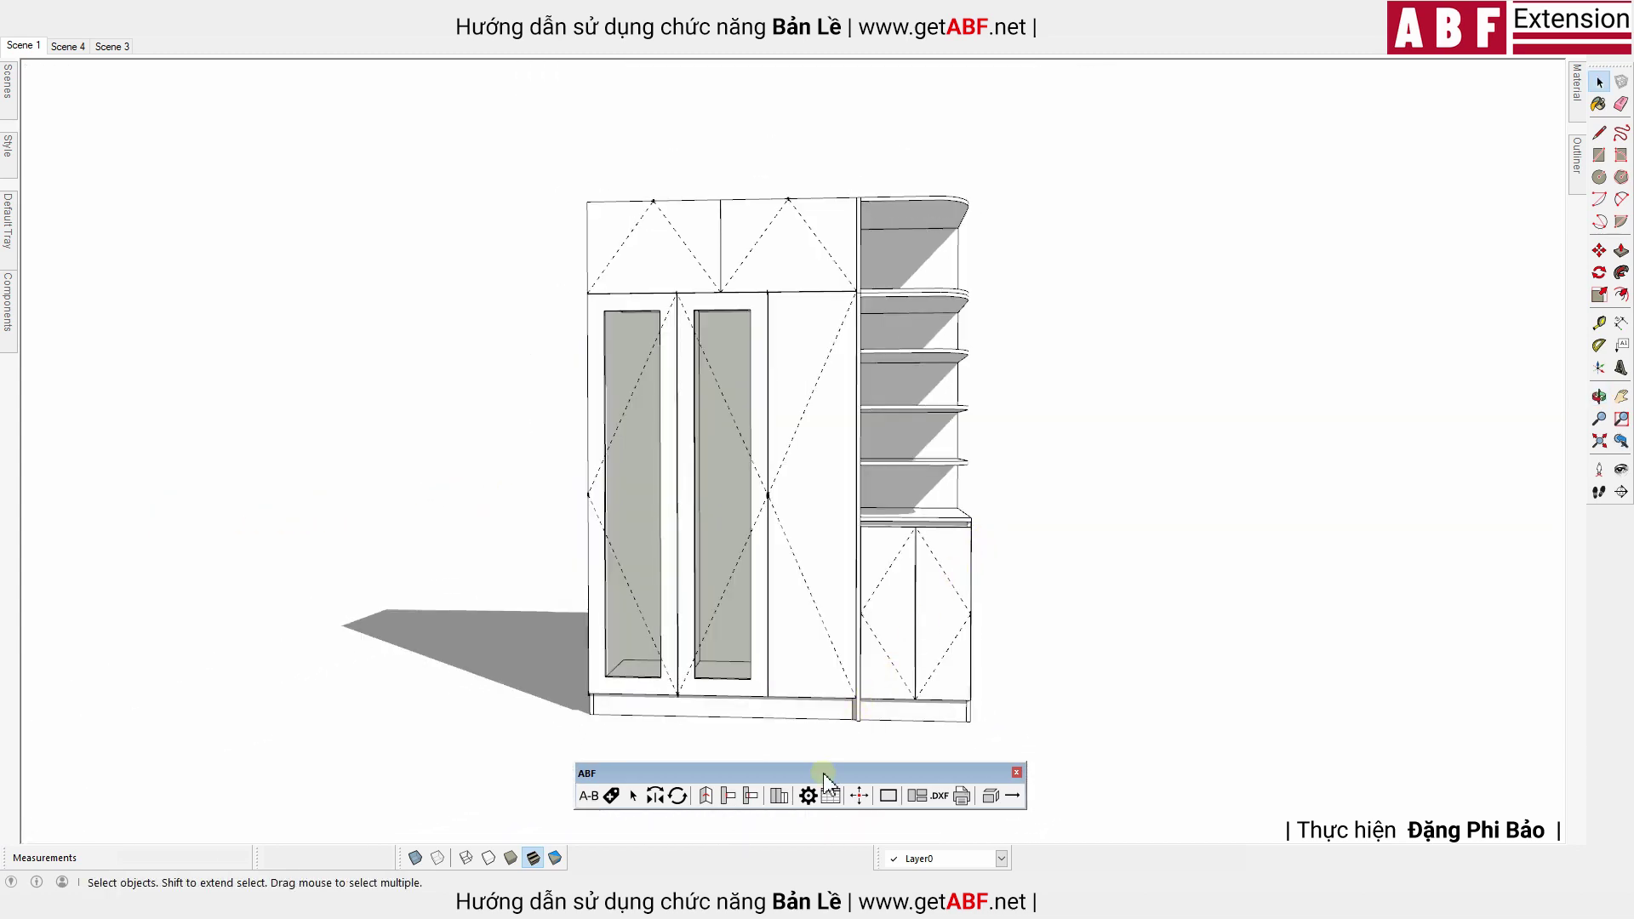
{"action": "left_click", "coordinate": [808, 796]}
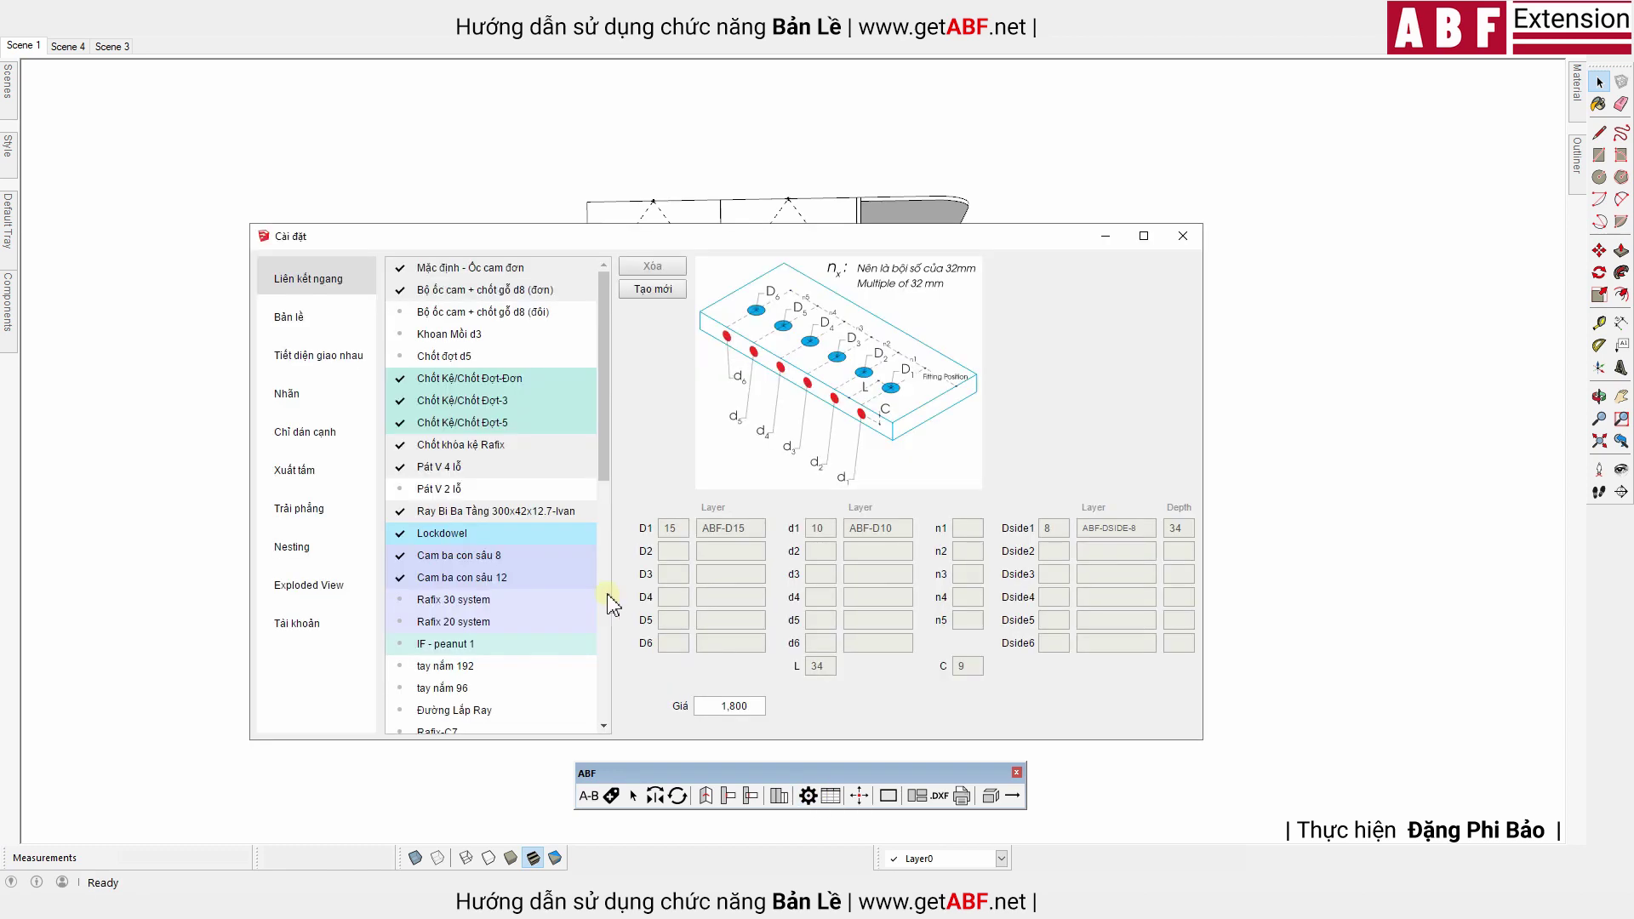
Uncheck the three Ivan hinge types in the ABF hinge settings
{"action": "left_click", "coordinate": [303, 325]}
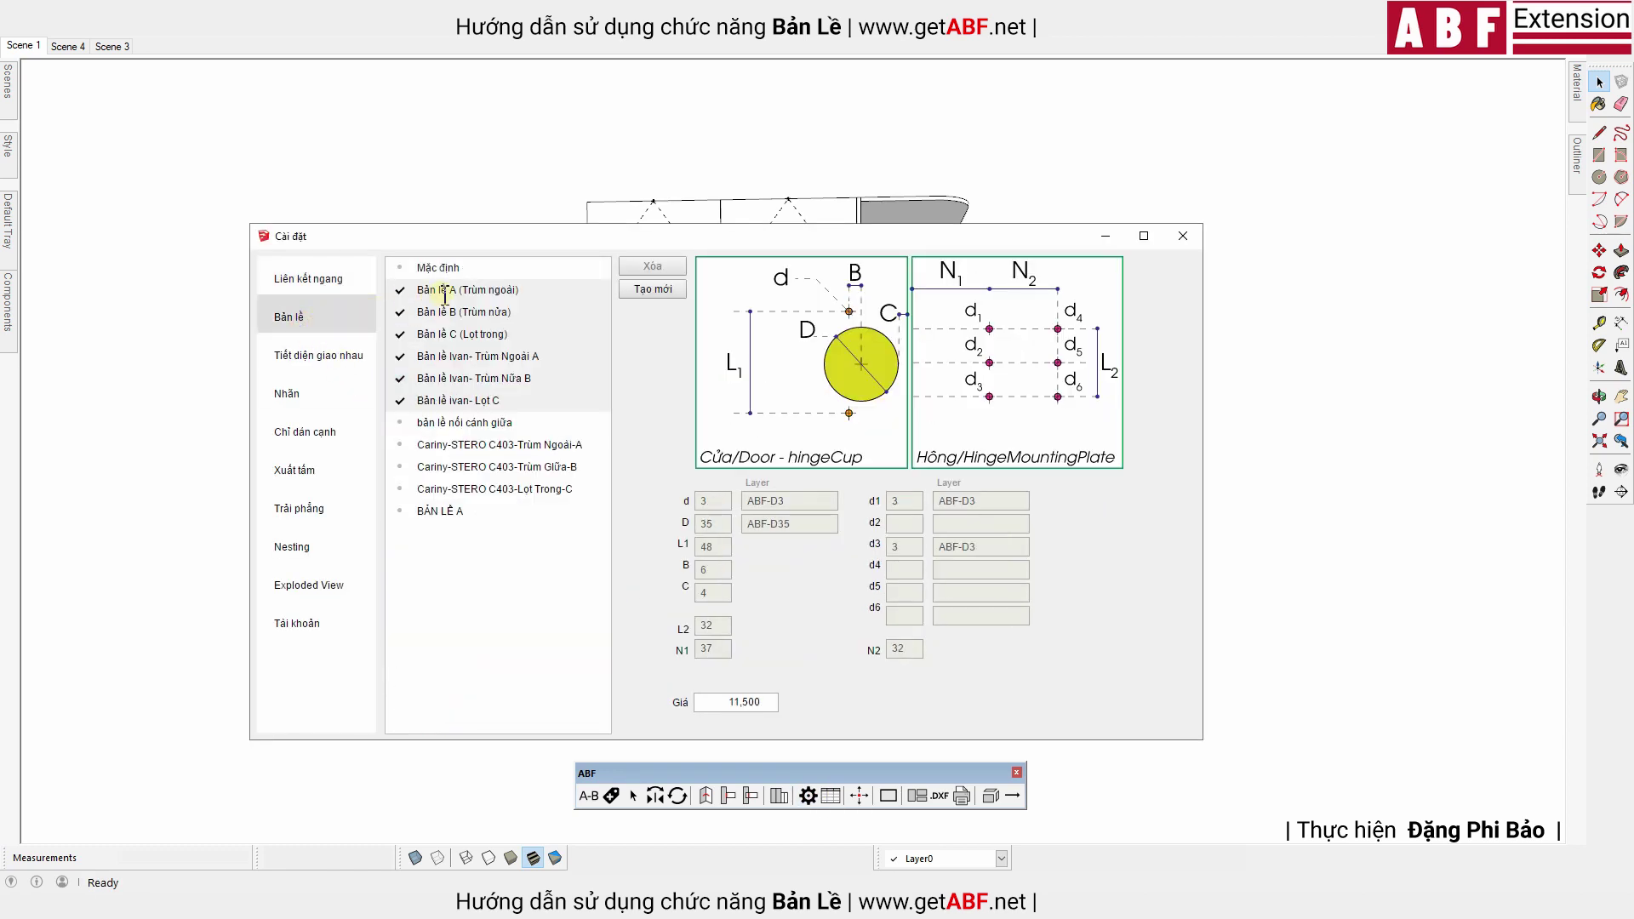
{"action": "left_click", "coordinate": [402, 358]}
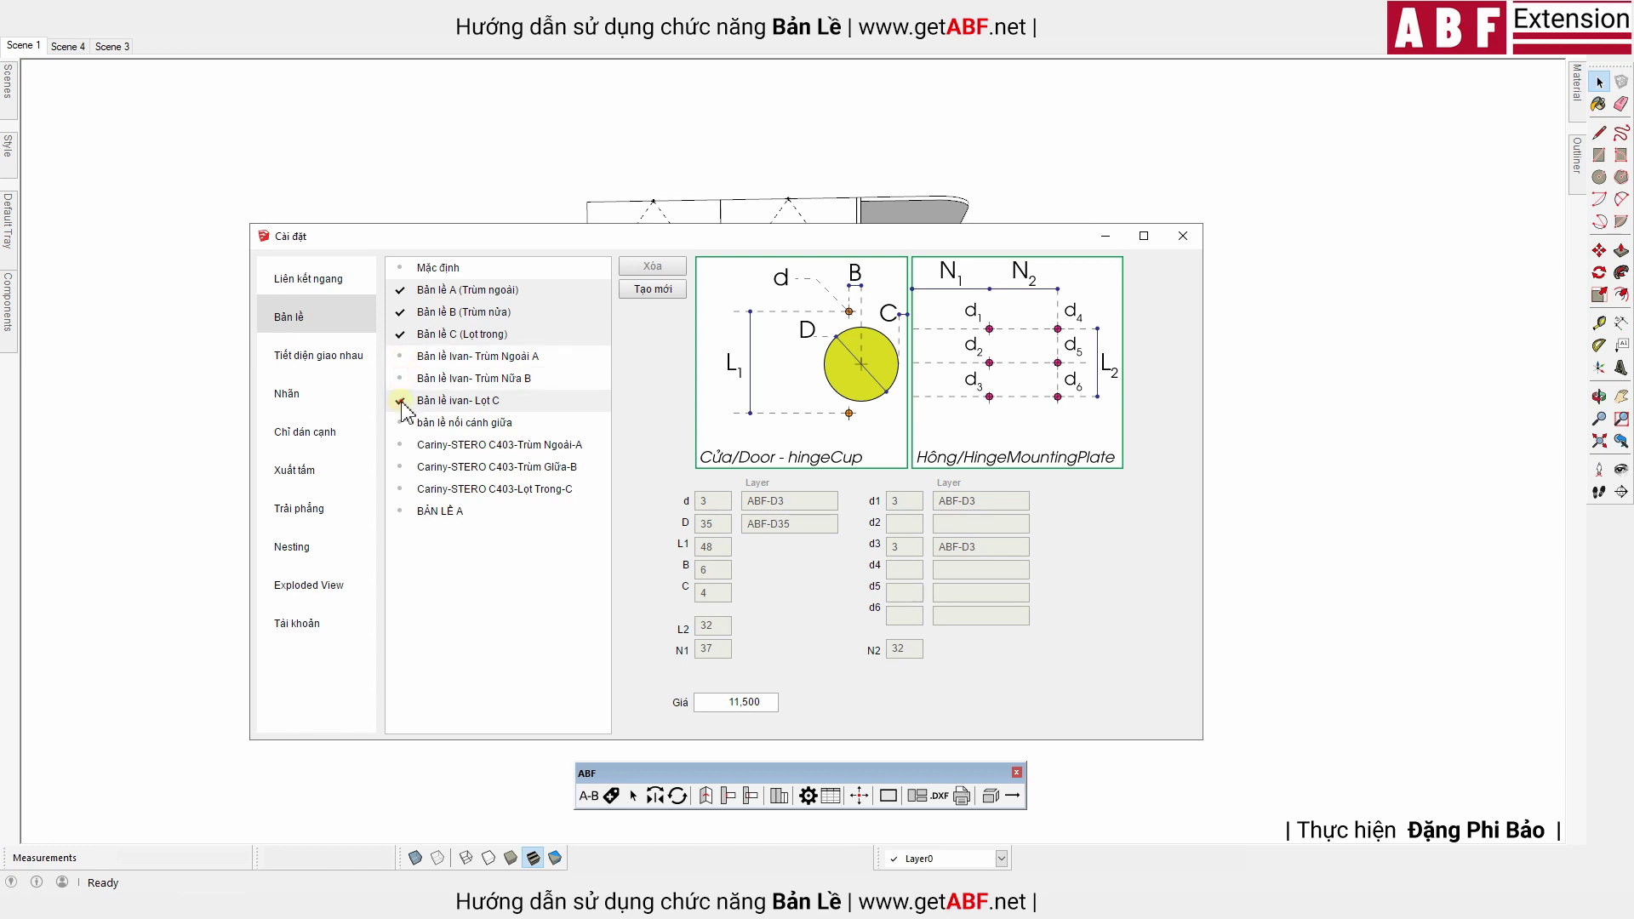
{"action": "left_click", "coordinate": [400, 401]}
Create a new hinge type 'Bản lề Xie Xie - A' based on Bản lề A (Trùm ngoài)
{"action": "left_click", "coordinate": [491, 292]}
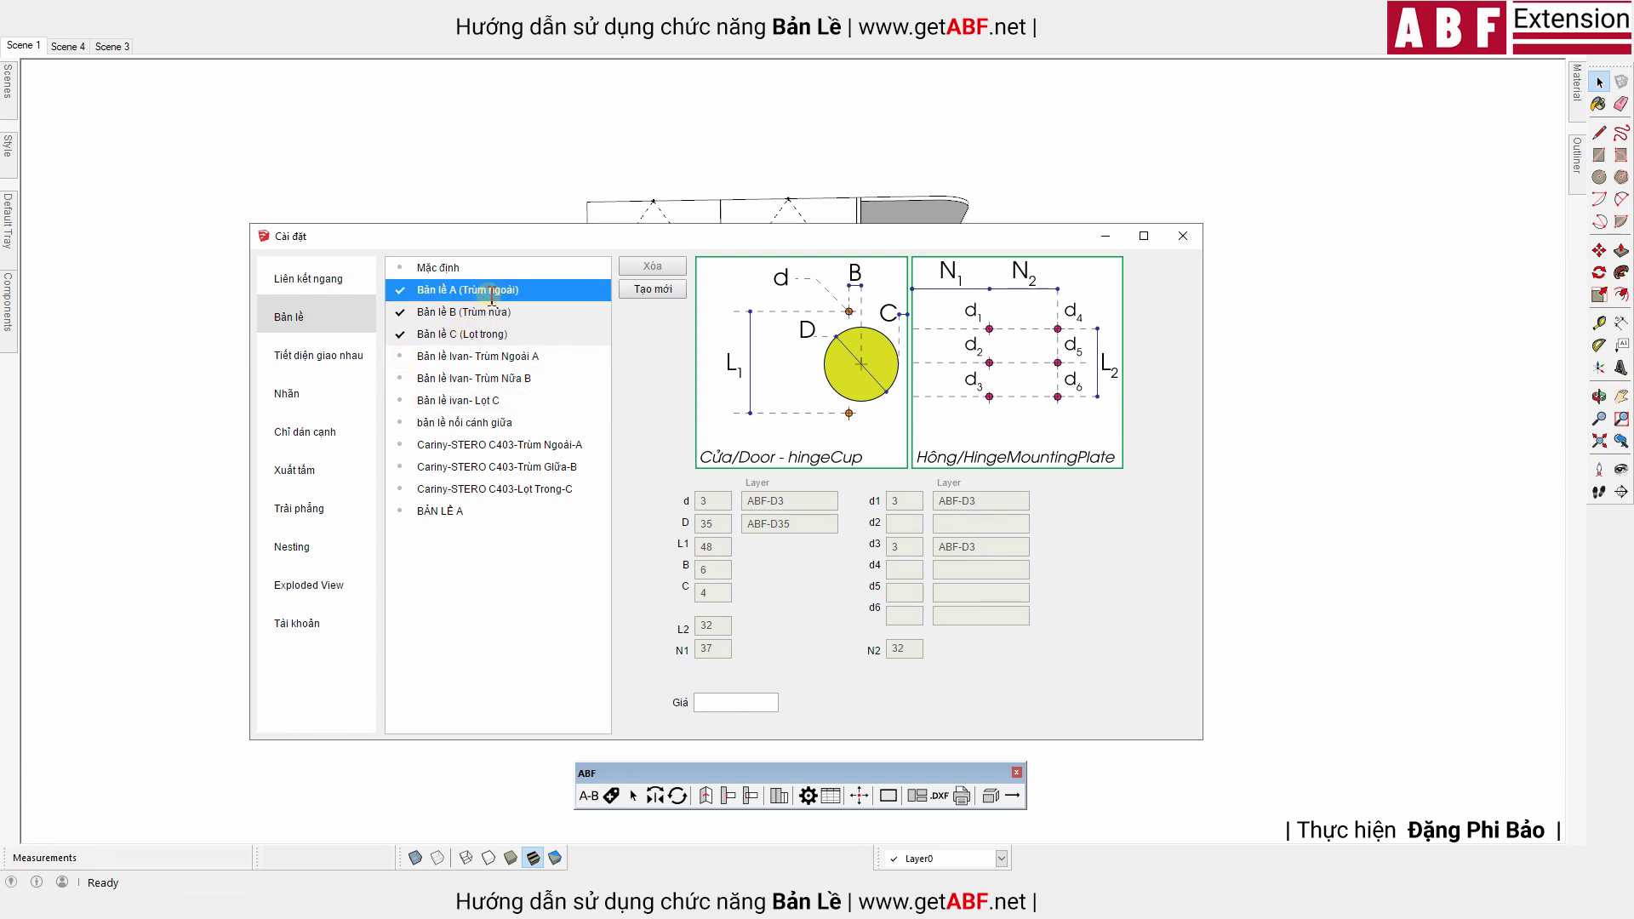
{"action": "left_click", "coordinate": [492, 313]}
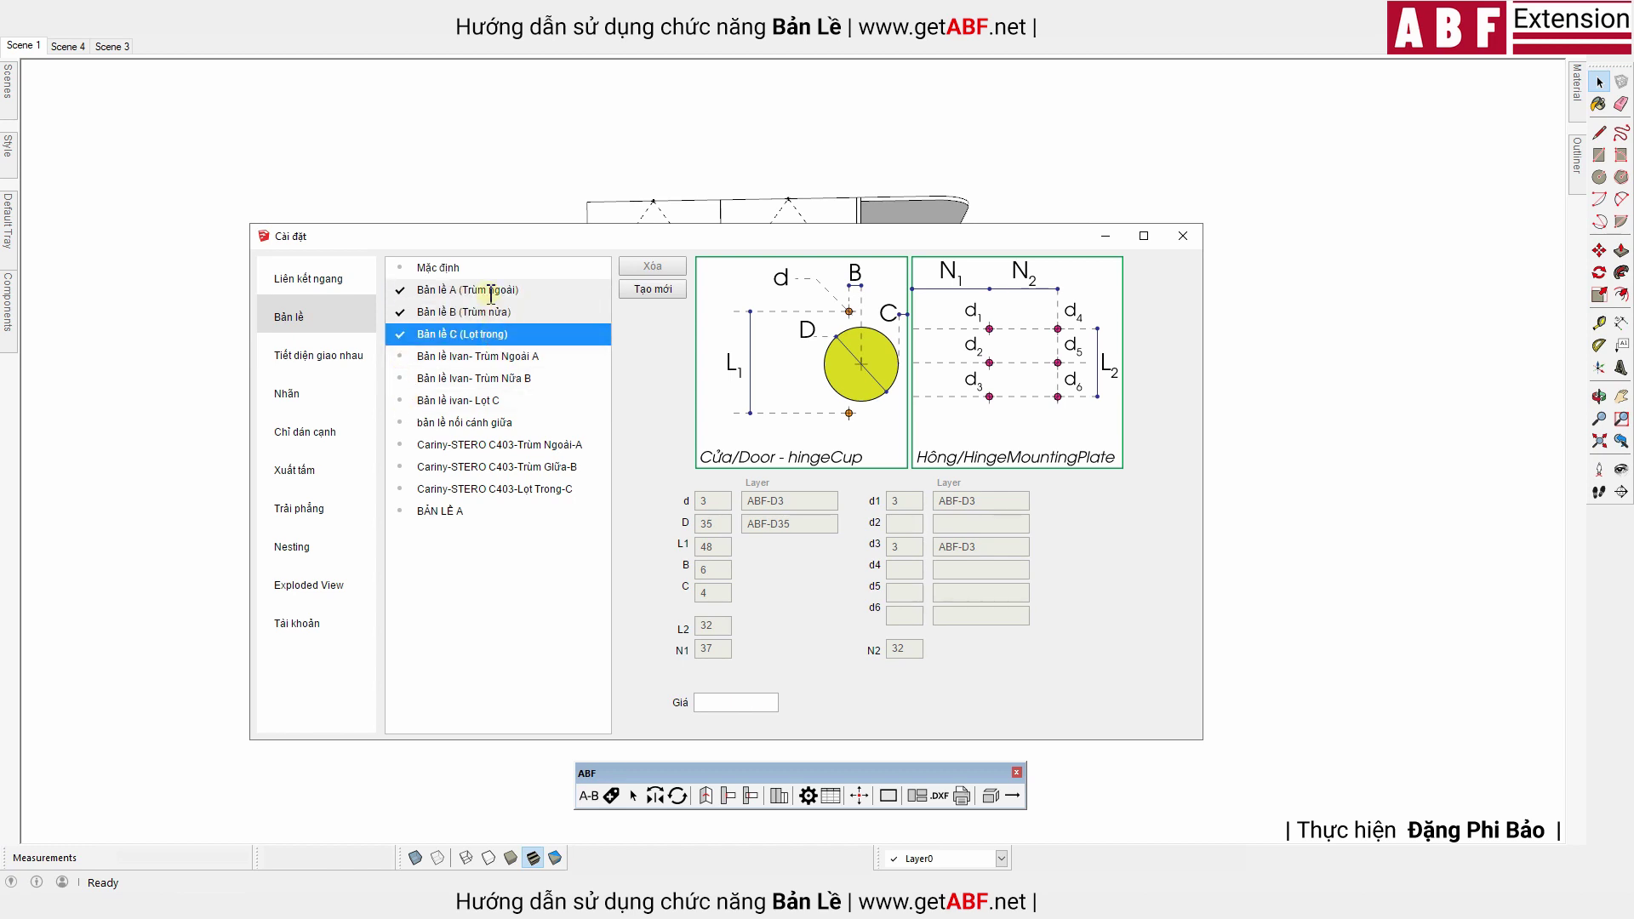
{"action": "left_click", "coordinate": [491, 292]}
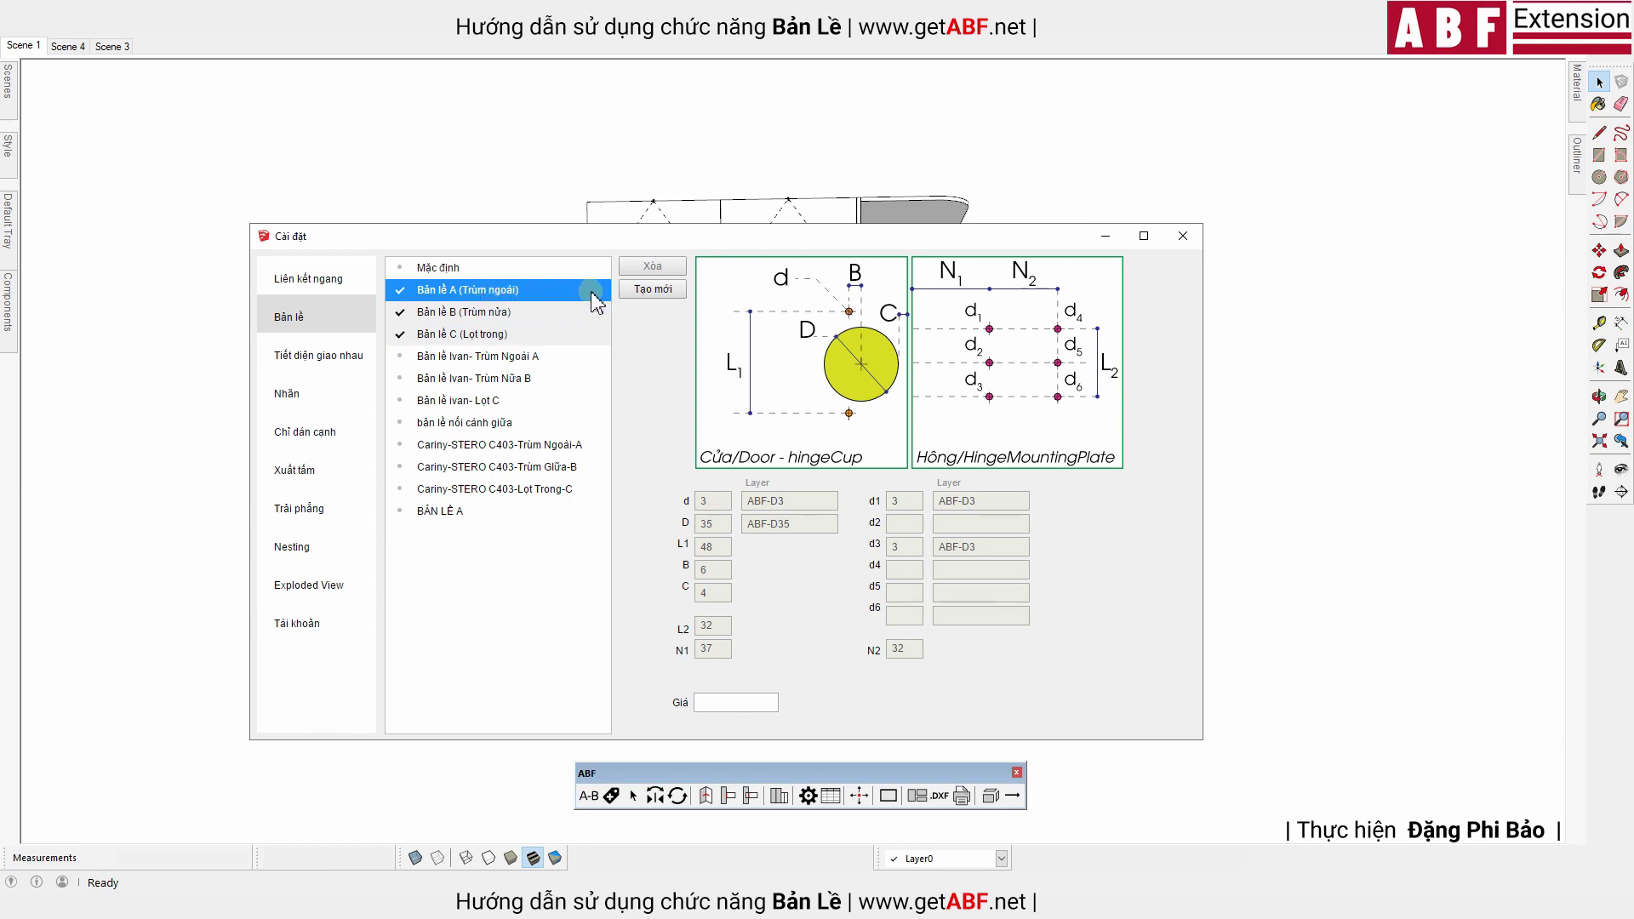
{"action": "left_click", "coordinate": [637, 291]}
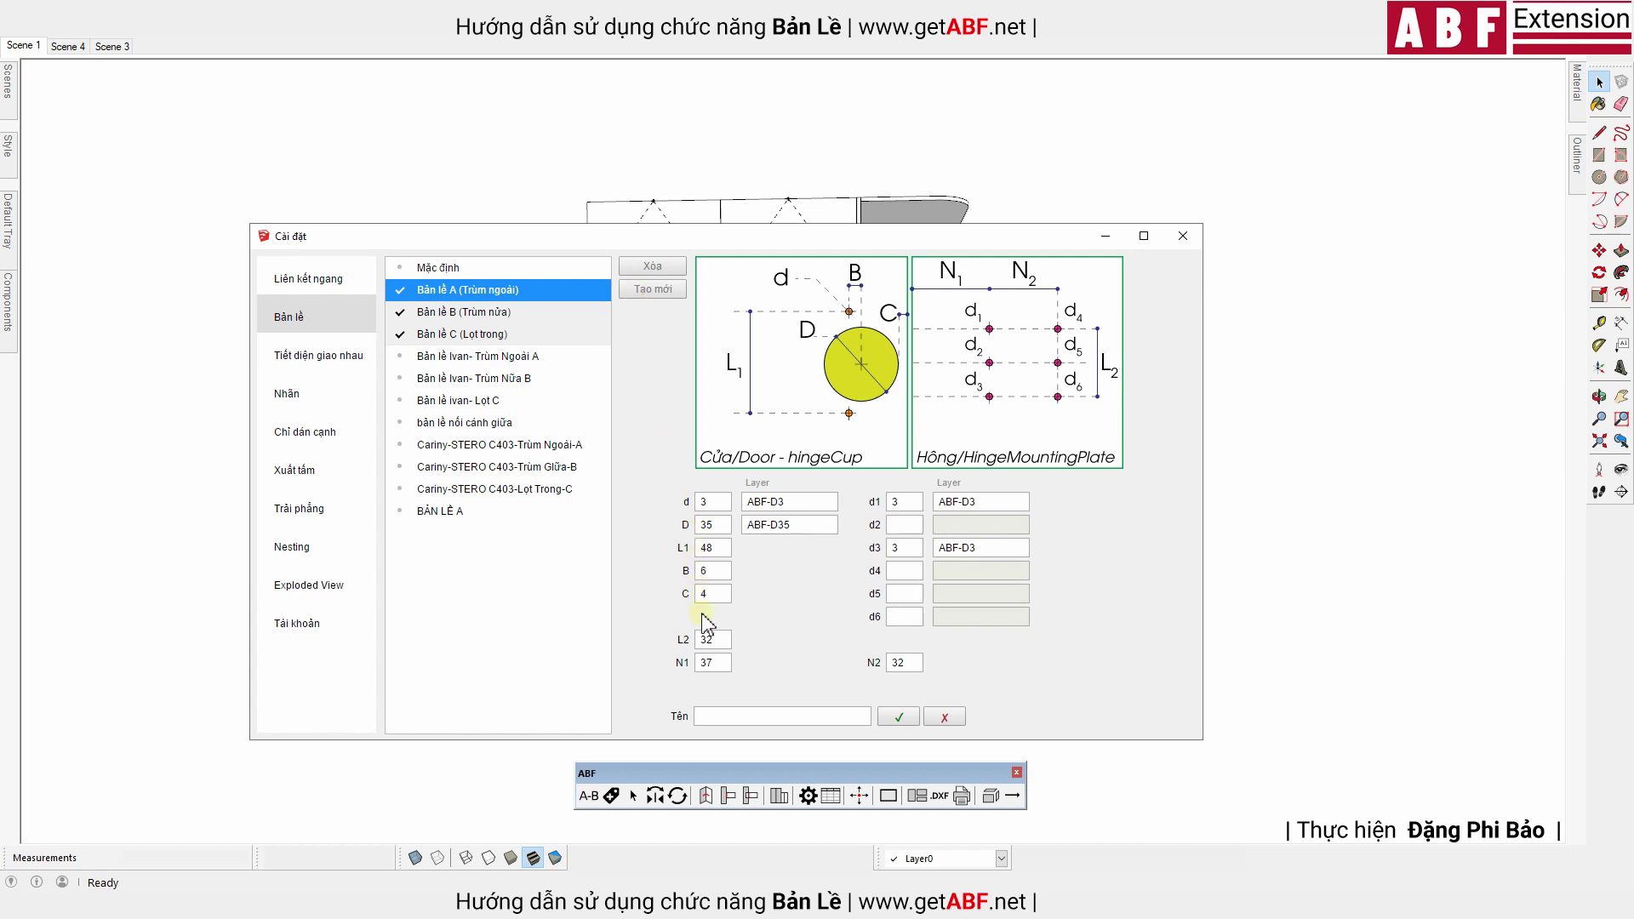
{"action": "left_click", "coordinate": [724, 713]}
{"action": "type", "text": "Bản lề Xie Xie - A"}
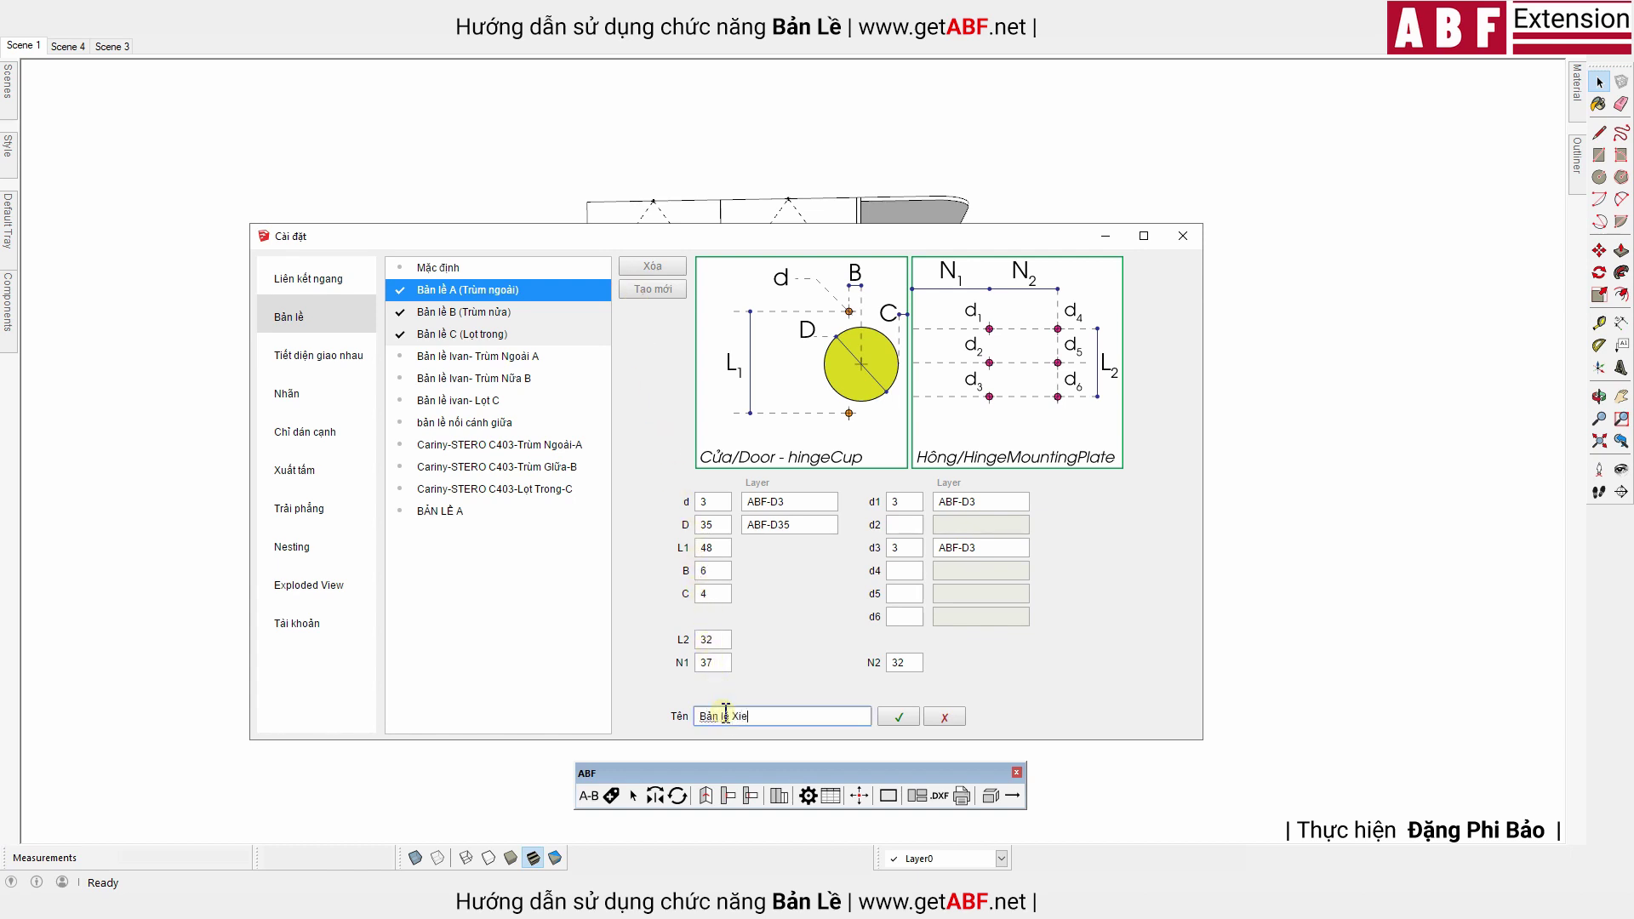
{"action": "left_click", "coordinate": [725, 504]}
{"action": "left_click", "coordinate": [793, 501]}
{"action": "left_click", "coordinate": [810, 527]}
{"action": "left_click", "coordinate": [717, 642]}
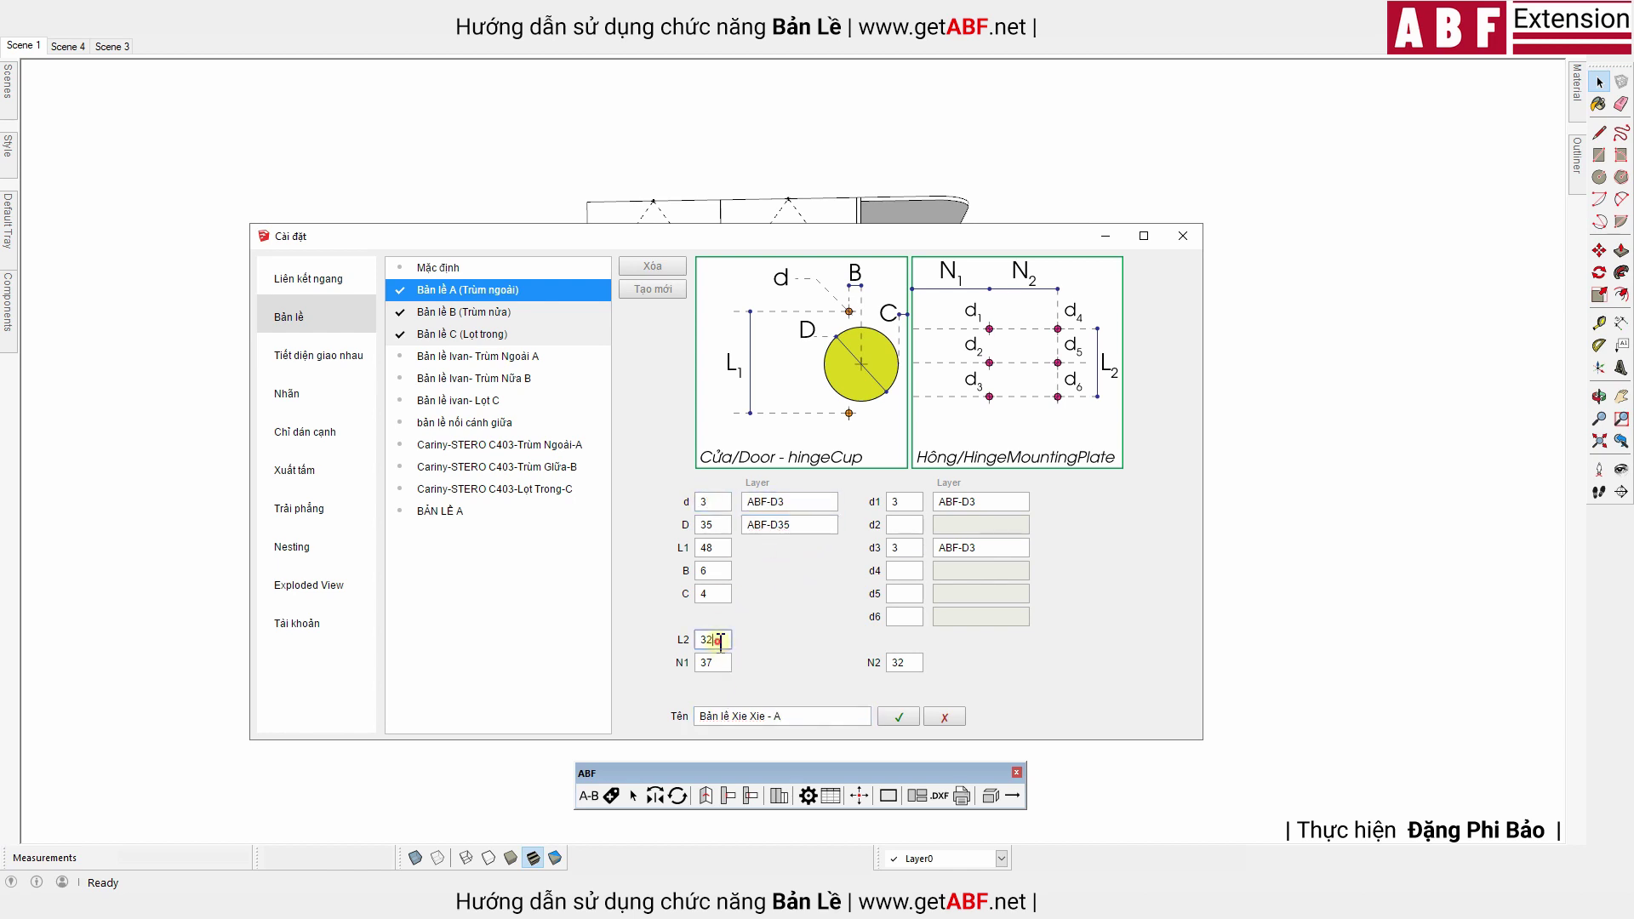
{"action": "left_click", "coordinate": [890, 664]}
{"action": "left_click", "coordinate": [897, 715]}
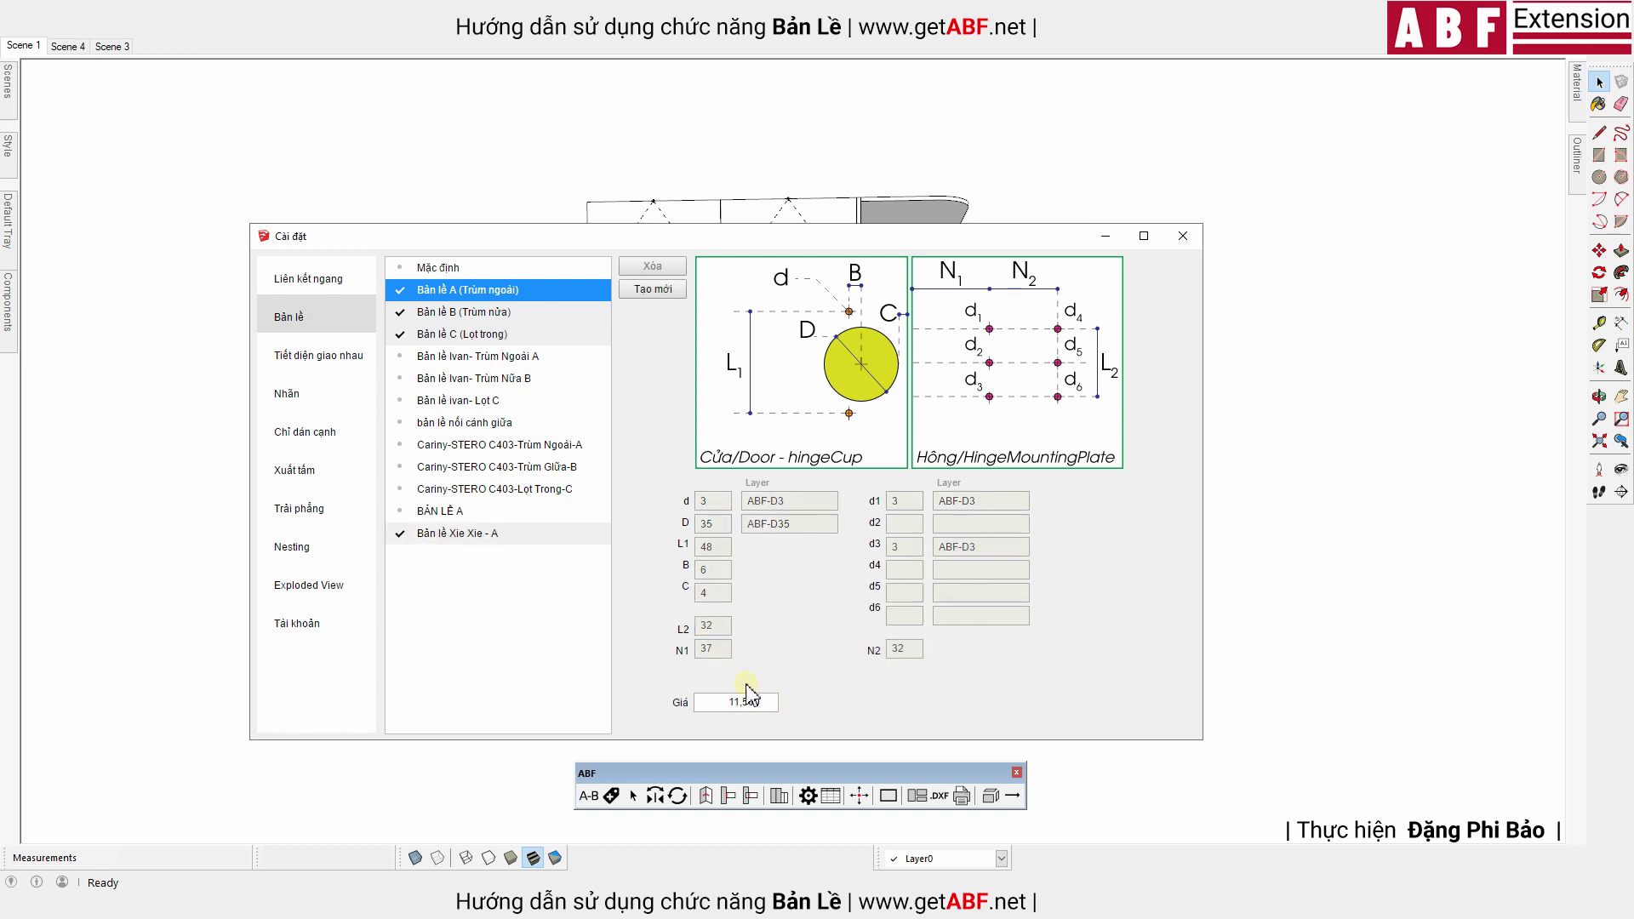
Set the Bản lề Xie Xie - A hinge price to 9,000 and close the settings
{"action": "left_click", "coordinate": [492, 537]}
{"action": "left_click", "coordinate": [718, 702]}
{"action": "type", "text": "9000"}
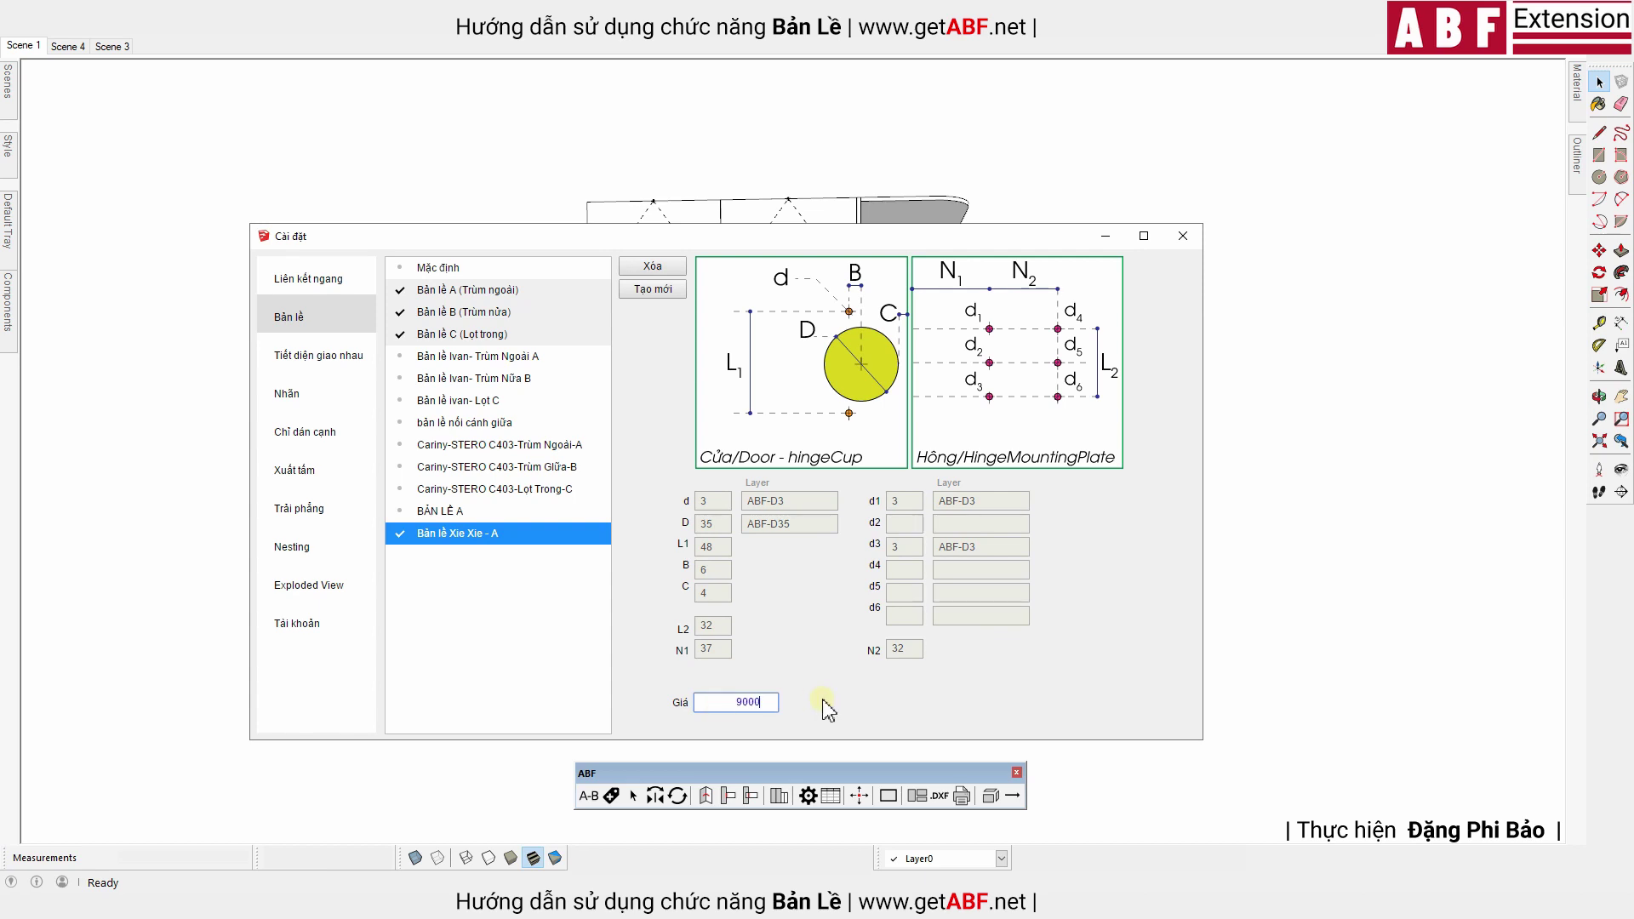
{"action": "left_click", "coordinate": [824, 707]}
{"action": "left_click", "coordinate": [397, 336]}
{"action": "left_click", "coordinate": [1183, 235]}
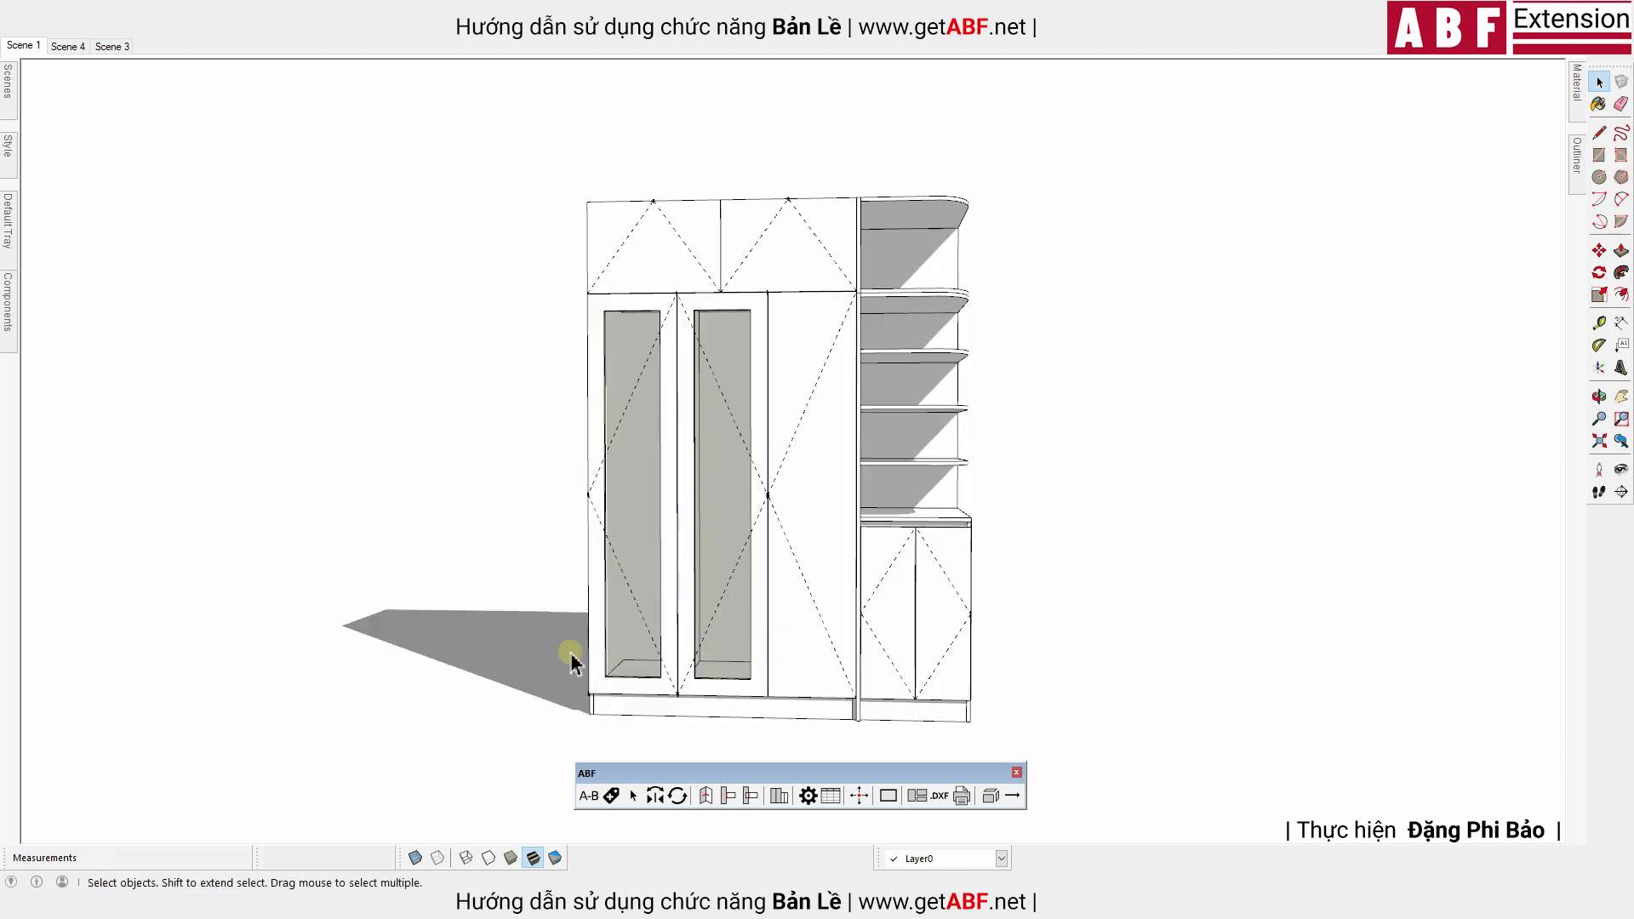
Turn on X-ray, browse the hinge tool's hinge types, then switch to the Scene 3 top plan
{"action": "left_click", "coordinate": [417, 858]}
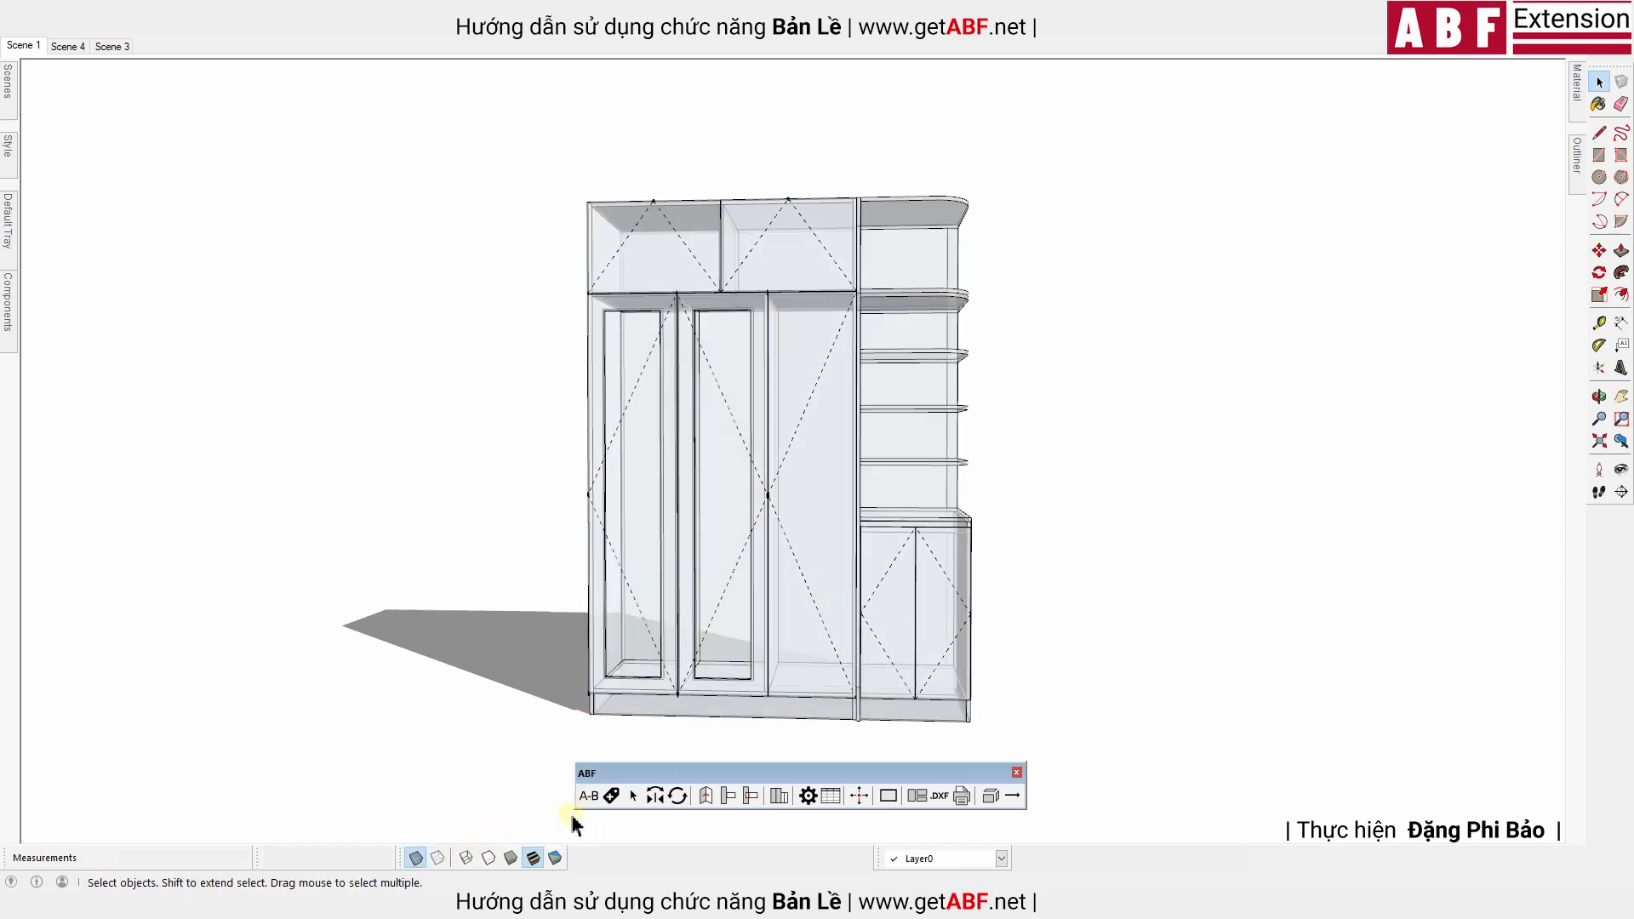
{"action": "left_click", "coordinate": [710, 800]}
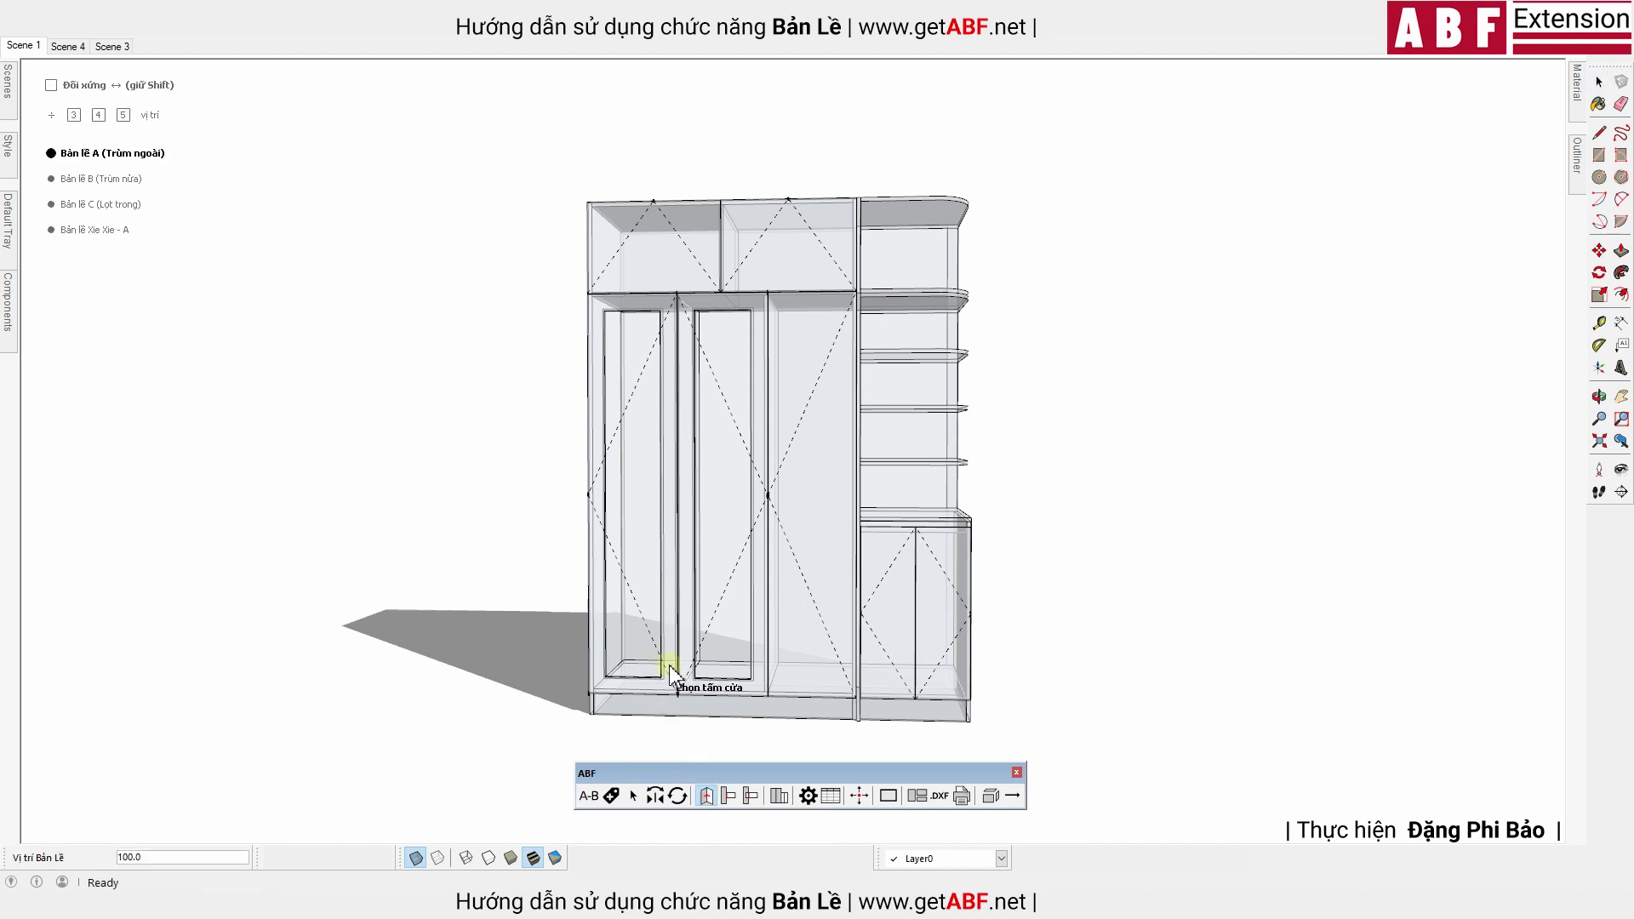
{"action": "left_click", "coordinate": [51, 179]}
{"action": "left_click", "coordinate": [51, 205]}
{"action": "left_click", "coordinate": [51, 204]}
{"action": "left_click", "coordinate": [52, 154]}
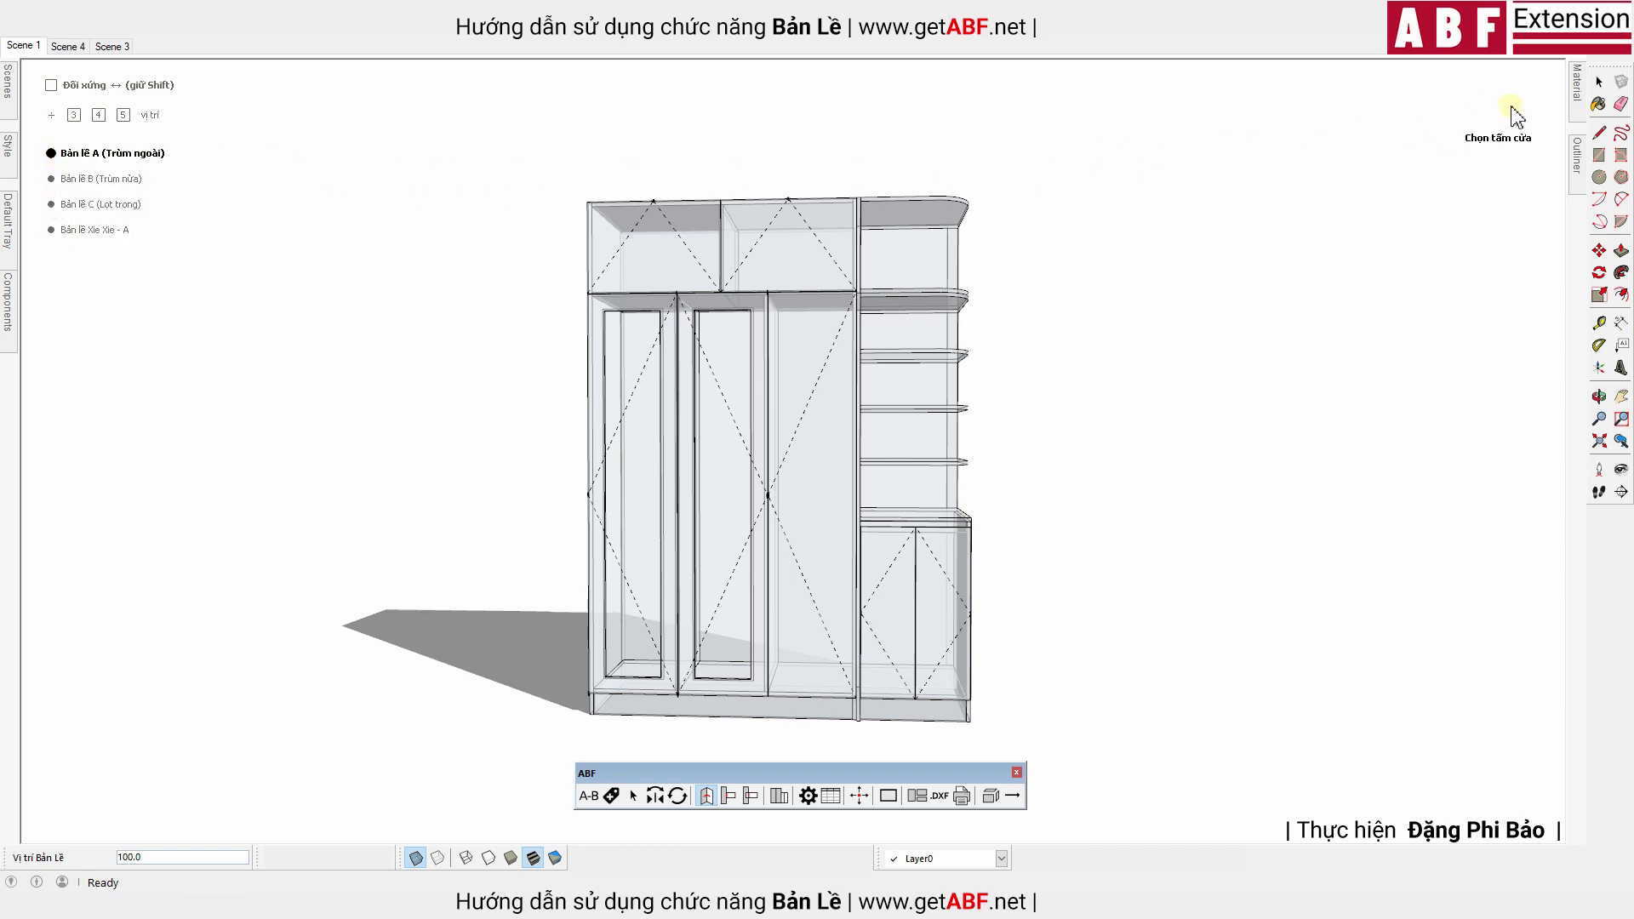
{"action": "key", "text": "space"}
{"action": "left_click", "coordinate": [121, 46]}
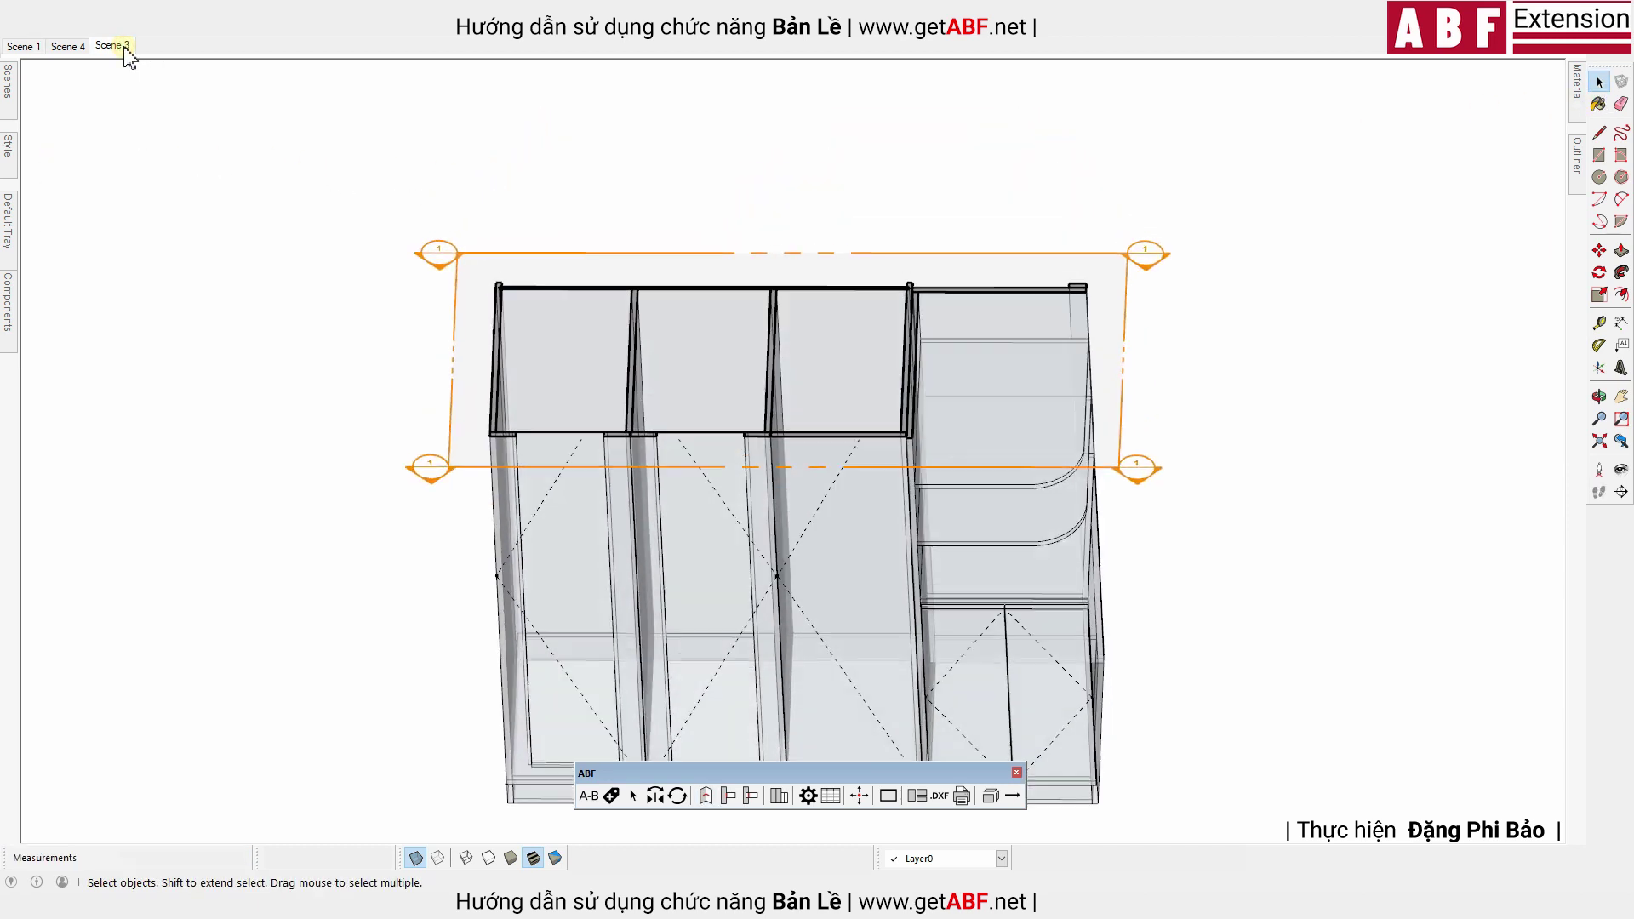
Add leader labels such as 'Trùm ngoài' and 'lọt' to the doors, then go to Scene 4
{"action": "left_click", "coordinate": [1622, 345]}
{"action": "left_click", "coordinate": [307, 646]}
{"action": "left_click", "coordinate": [285, 780]}
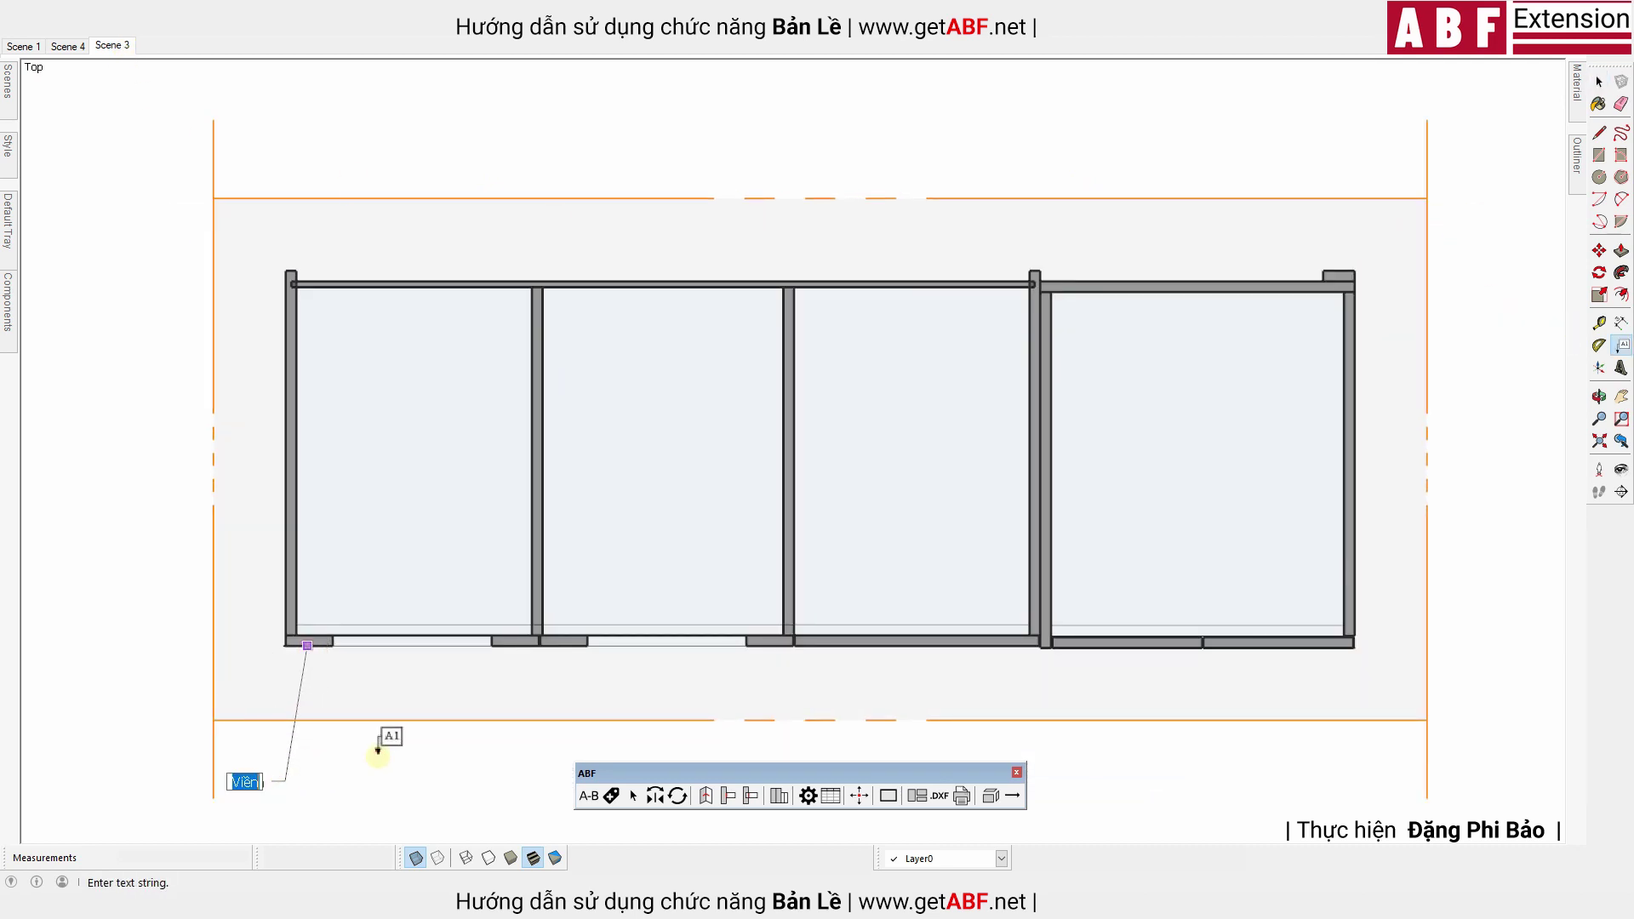
{"action": "type", "text": "Trùm ngoài"}
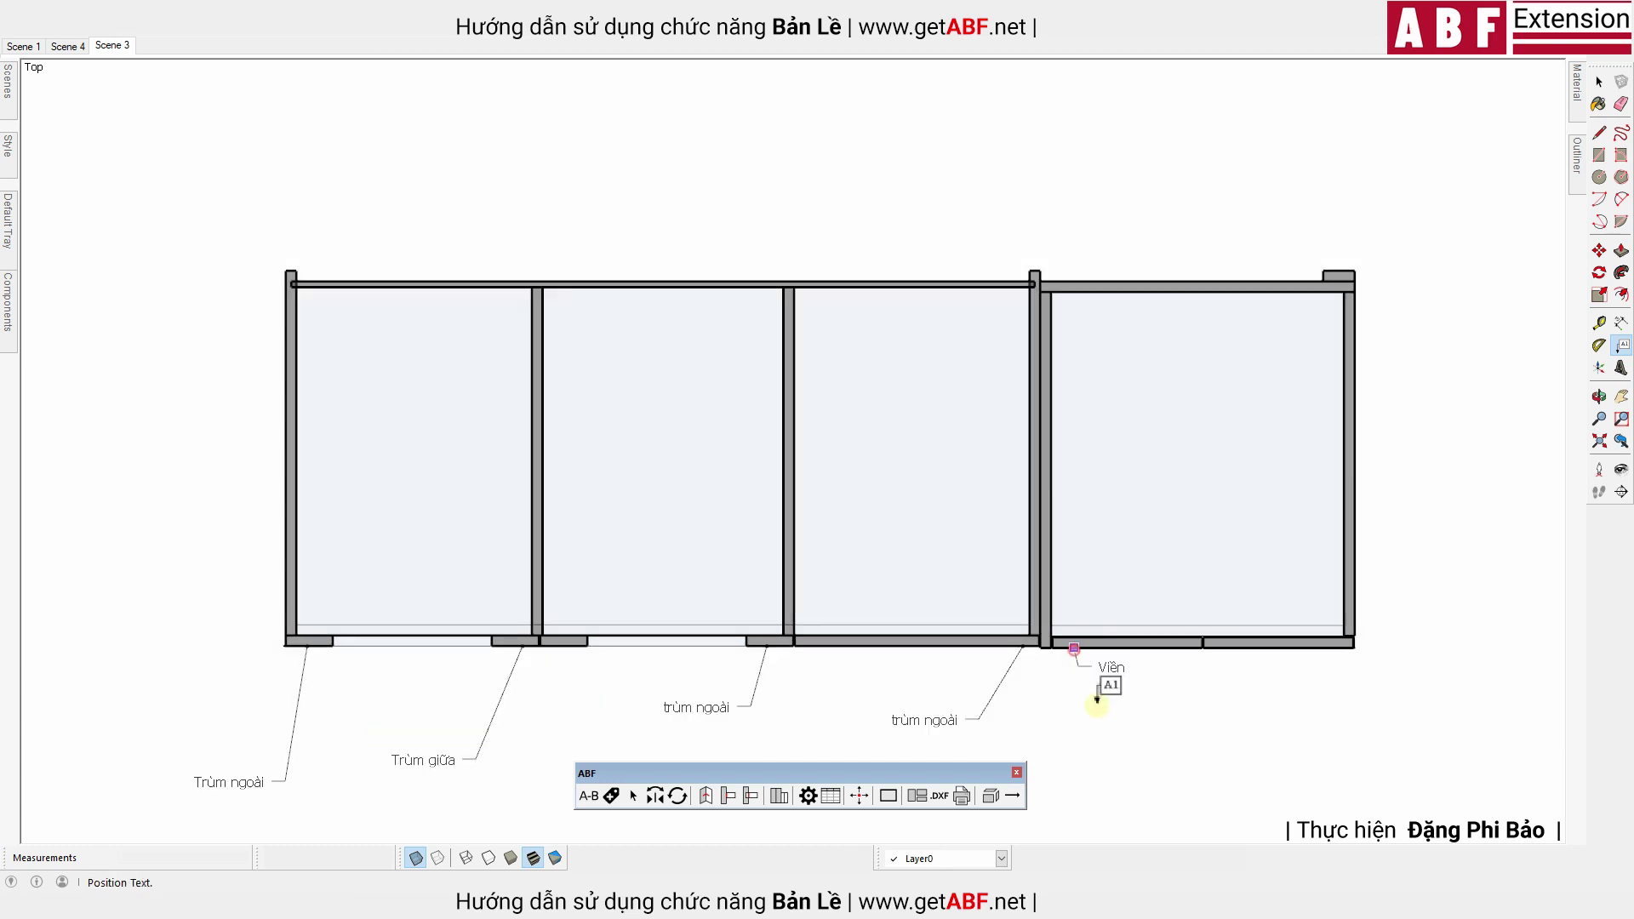
{"action": "left_click", "coordinate": [1124, 755]}
{"action": "type", "text": "lo"}
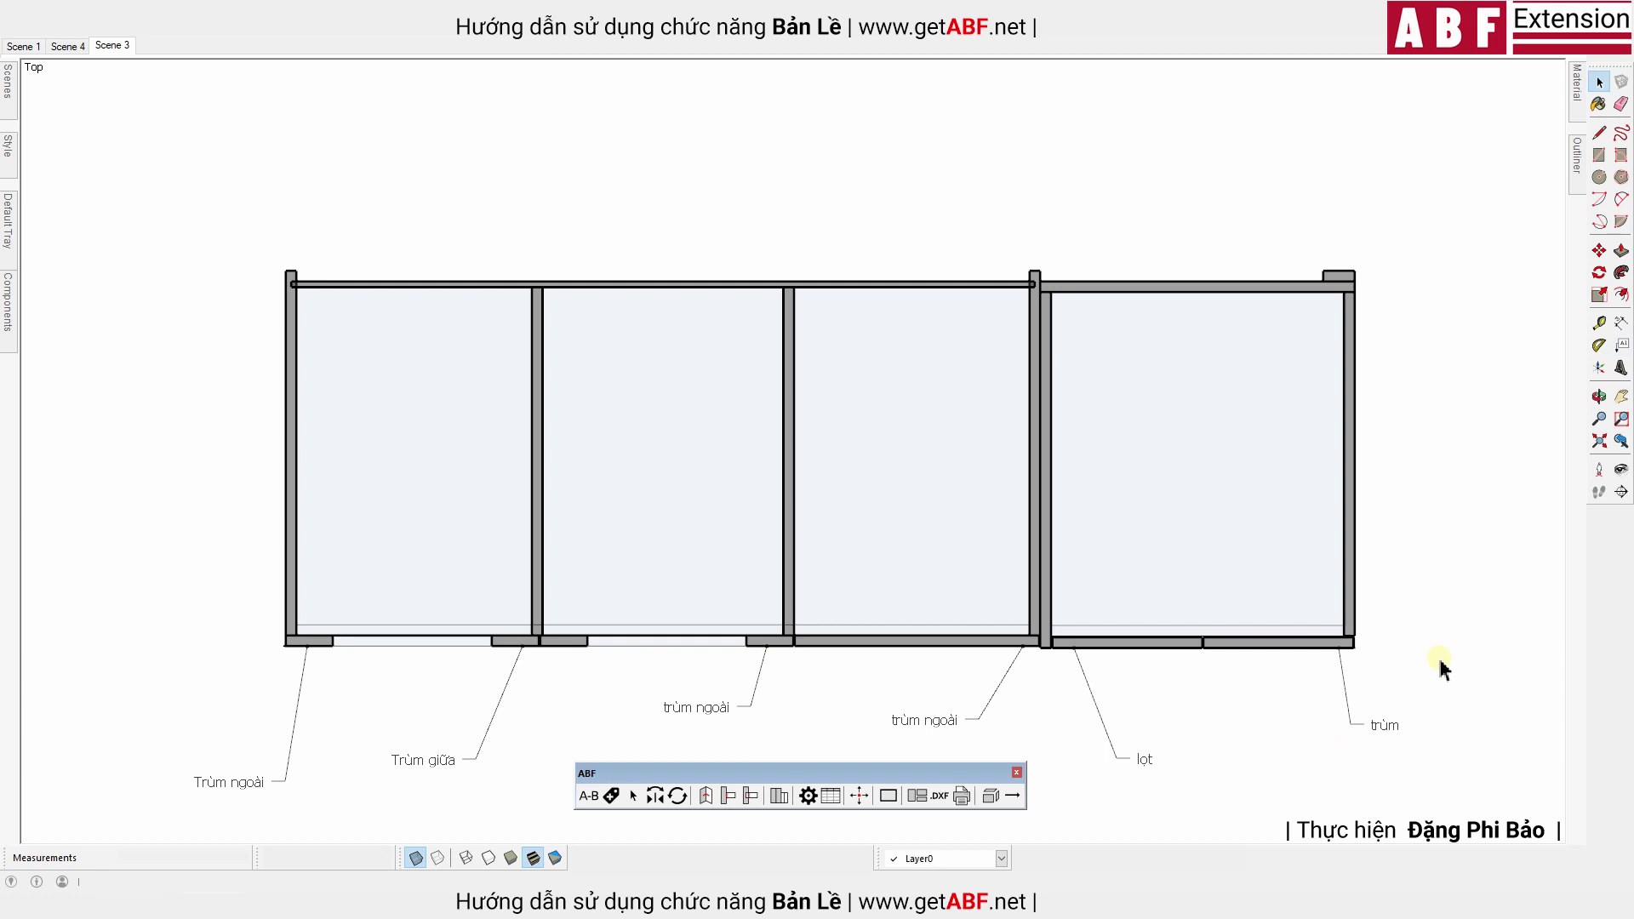
{"action": "left_click", "coordinate": [67, 45]}
{"action": "left_click", "coordinate": [706, 795]}
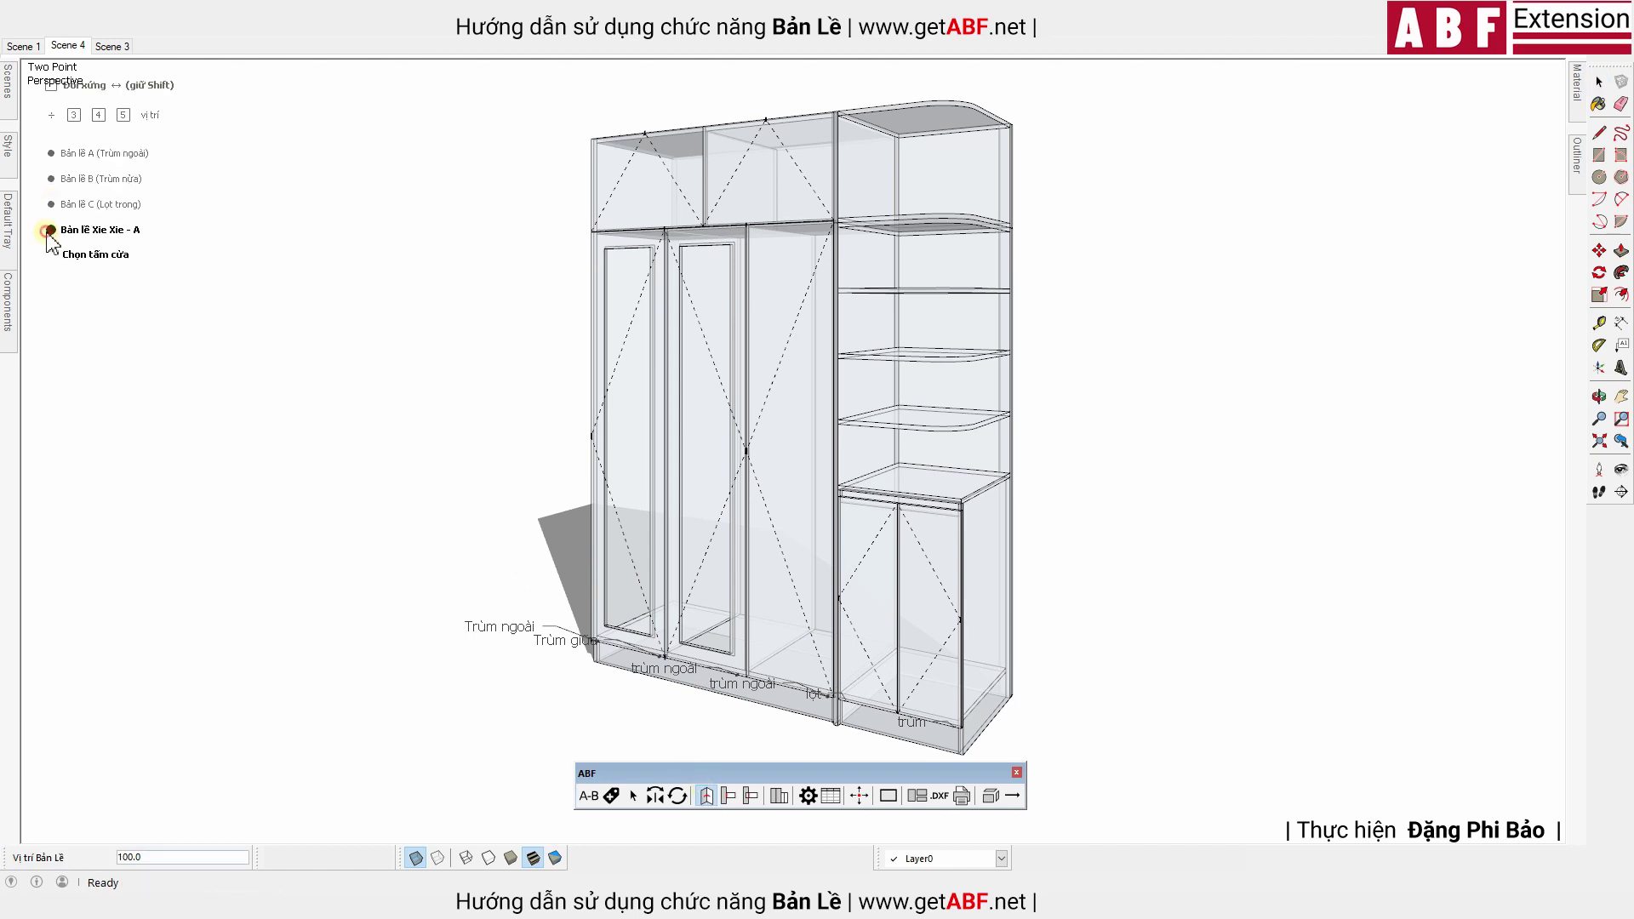
Pick the left glass door and its side panel for Bản lề A hinges at position 100
{"action": "middle_click_drag", "start_coordinate": [522, 572], "coordinate": [542, 492]}
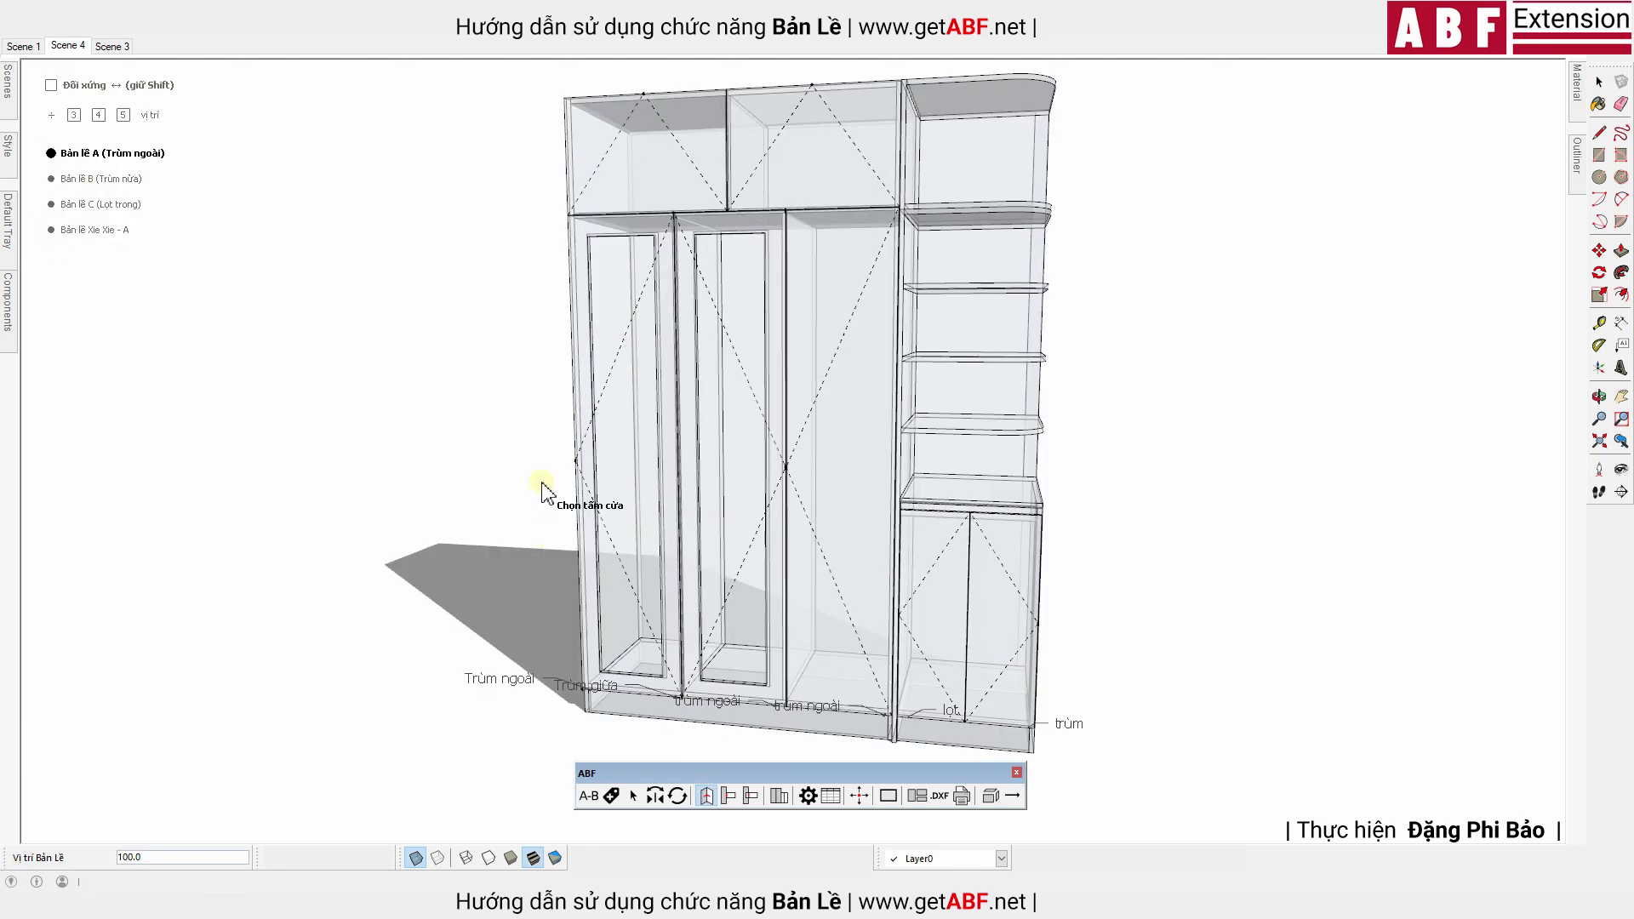
{"action": "left_click", "coordinate": [587, 317]}
{"action": "left_click", "coordinate": [588, 269]}
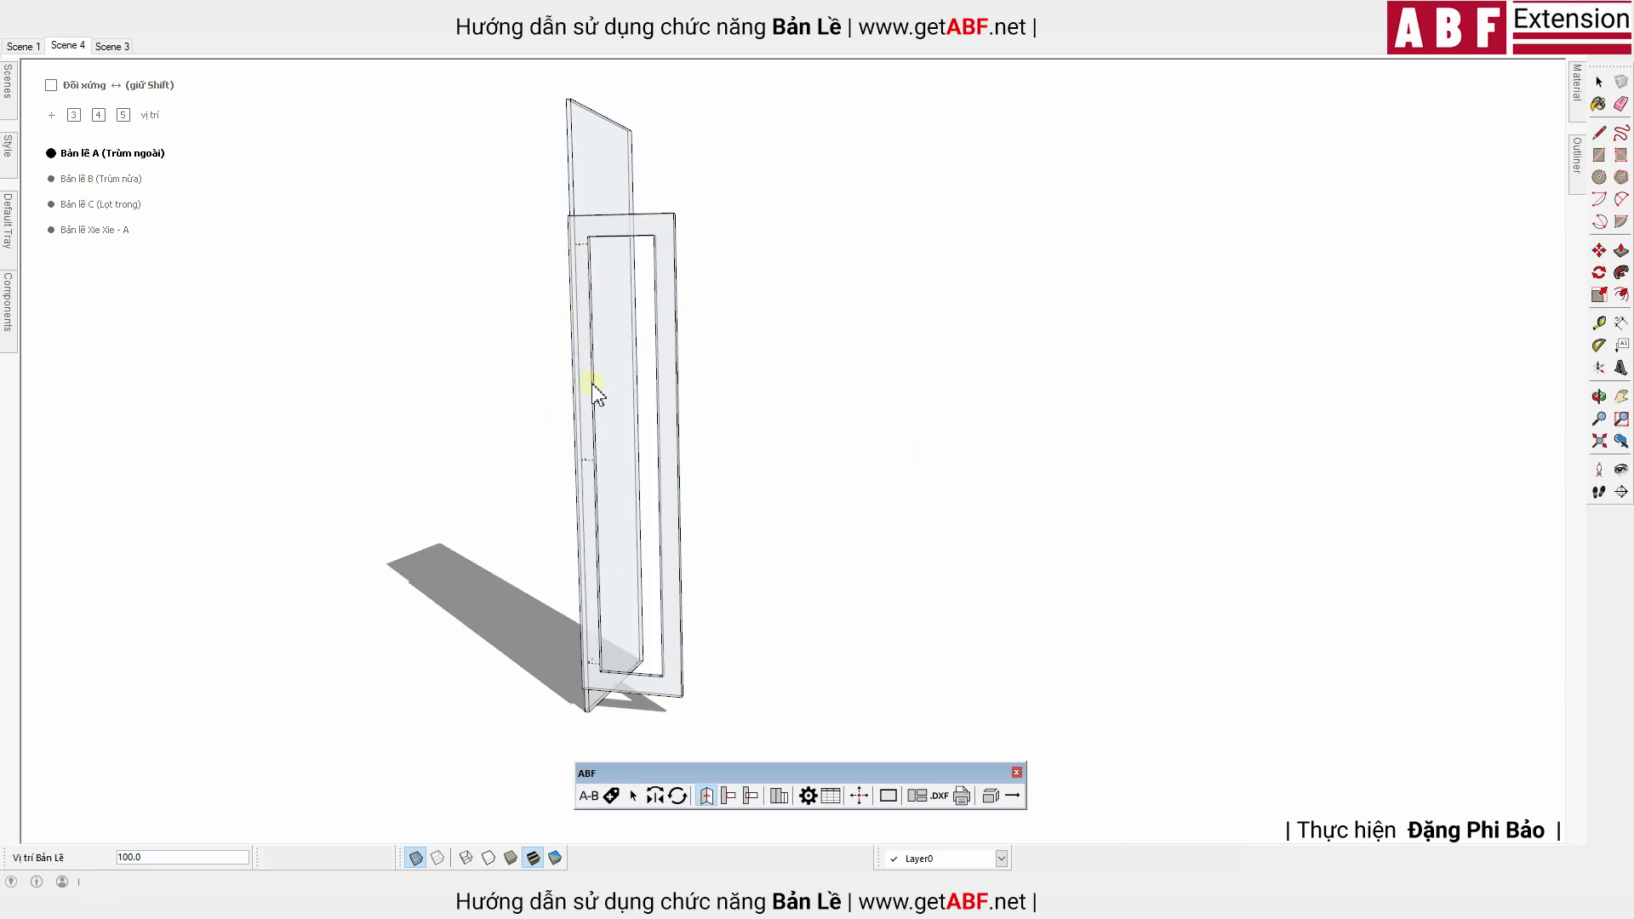
{"action": "left_click", "coordinate": [595, 650]}
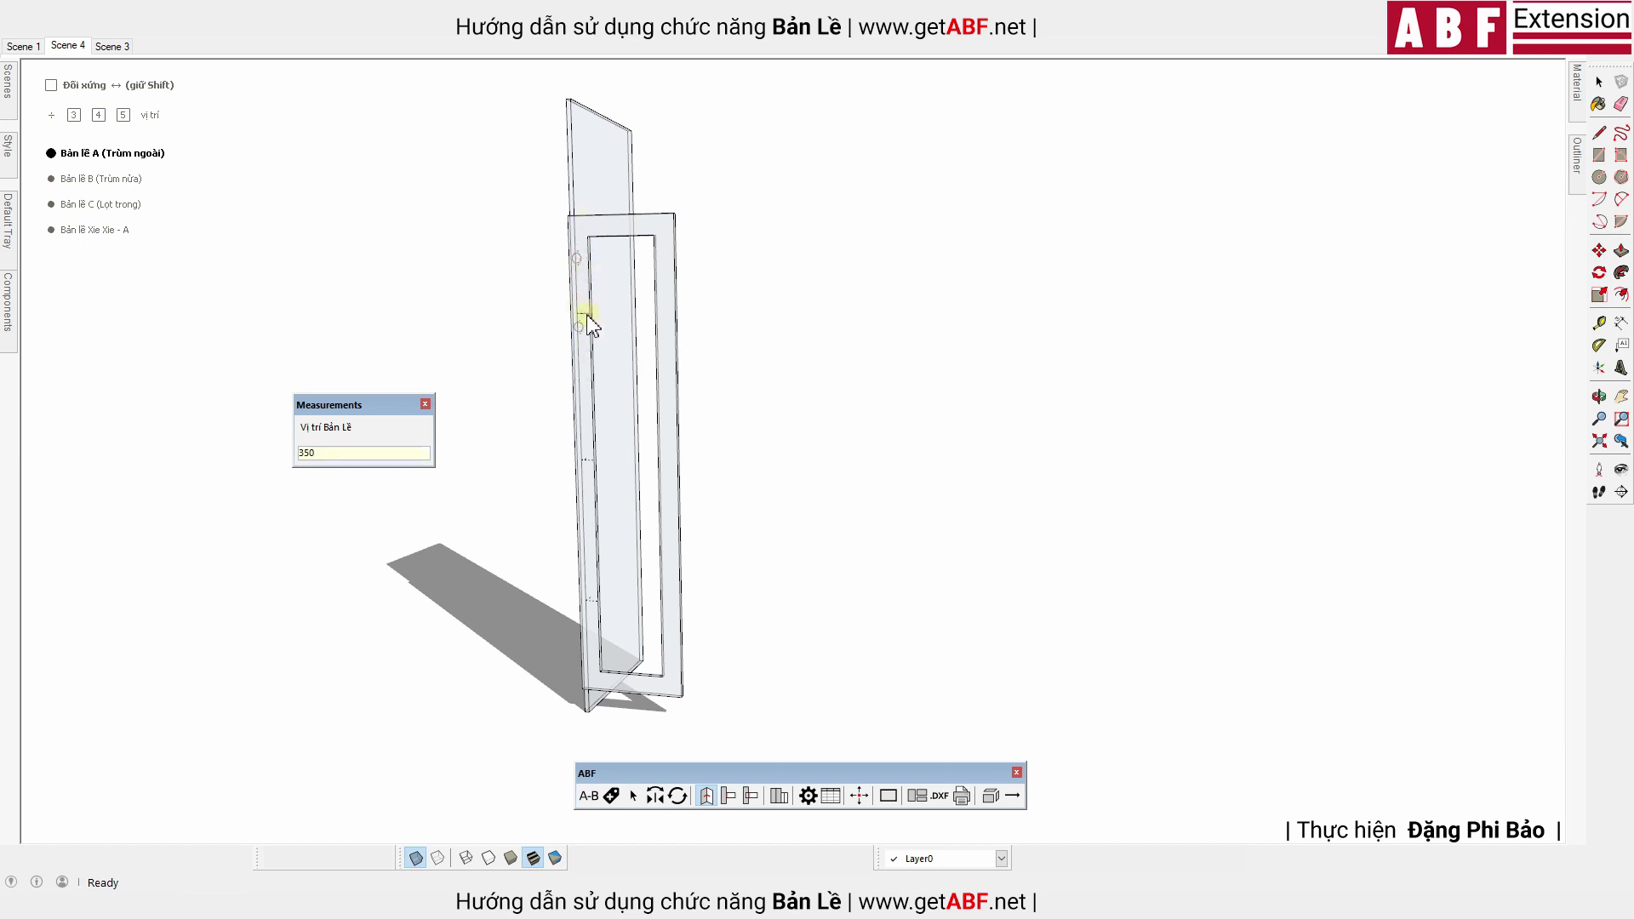
{"action": "mouse_move", "coordinate": [602, 394]}
{"action": "middle_mouse_down"}
{"action": "mouse_move", "coordinate": [573, 507]}
{"action": "mouse_move", "coordinate": [630, 383]}
{"action": "middle_mouse_up"}
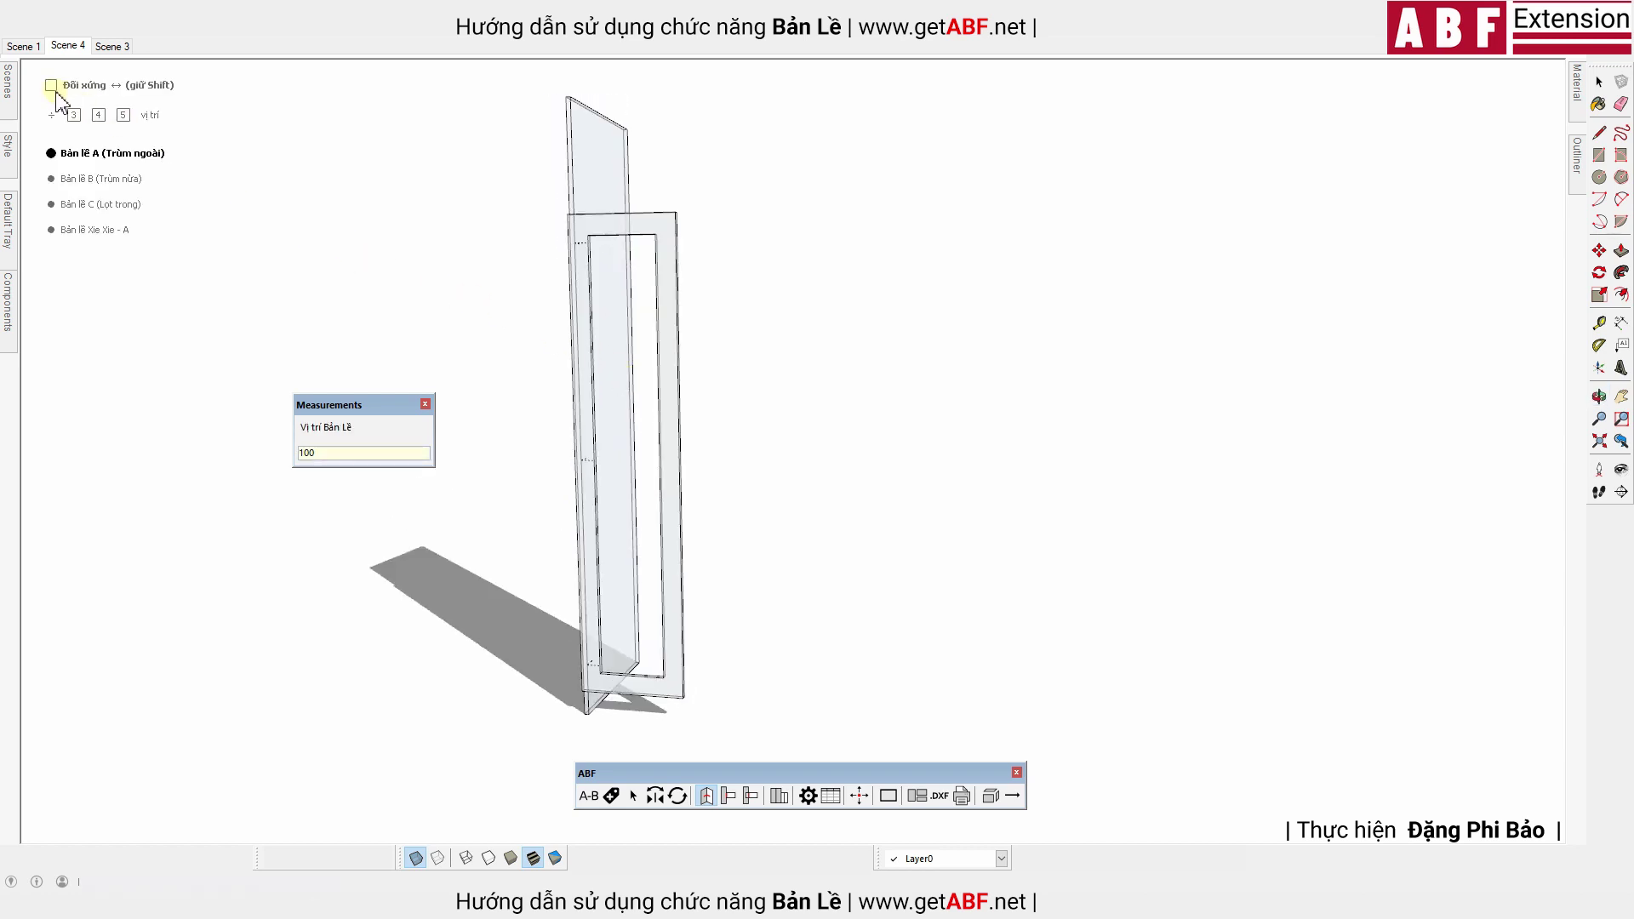
Try three, four, then five hinge positions along the left door's edge
{"action": "key", "text": "shift"}
{"action": "key", "text": "shift"}
{"action": "left_click", "coordinate": [578, 248]}
{"action": "left_click", "coordinate": [72, 116]}
{"action": "key", "text": "shift"}
{"action": "left_click", "coordinate": [98, 115]}
{"action": "key", "text": "shift"}
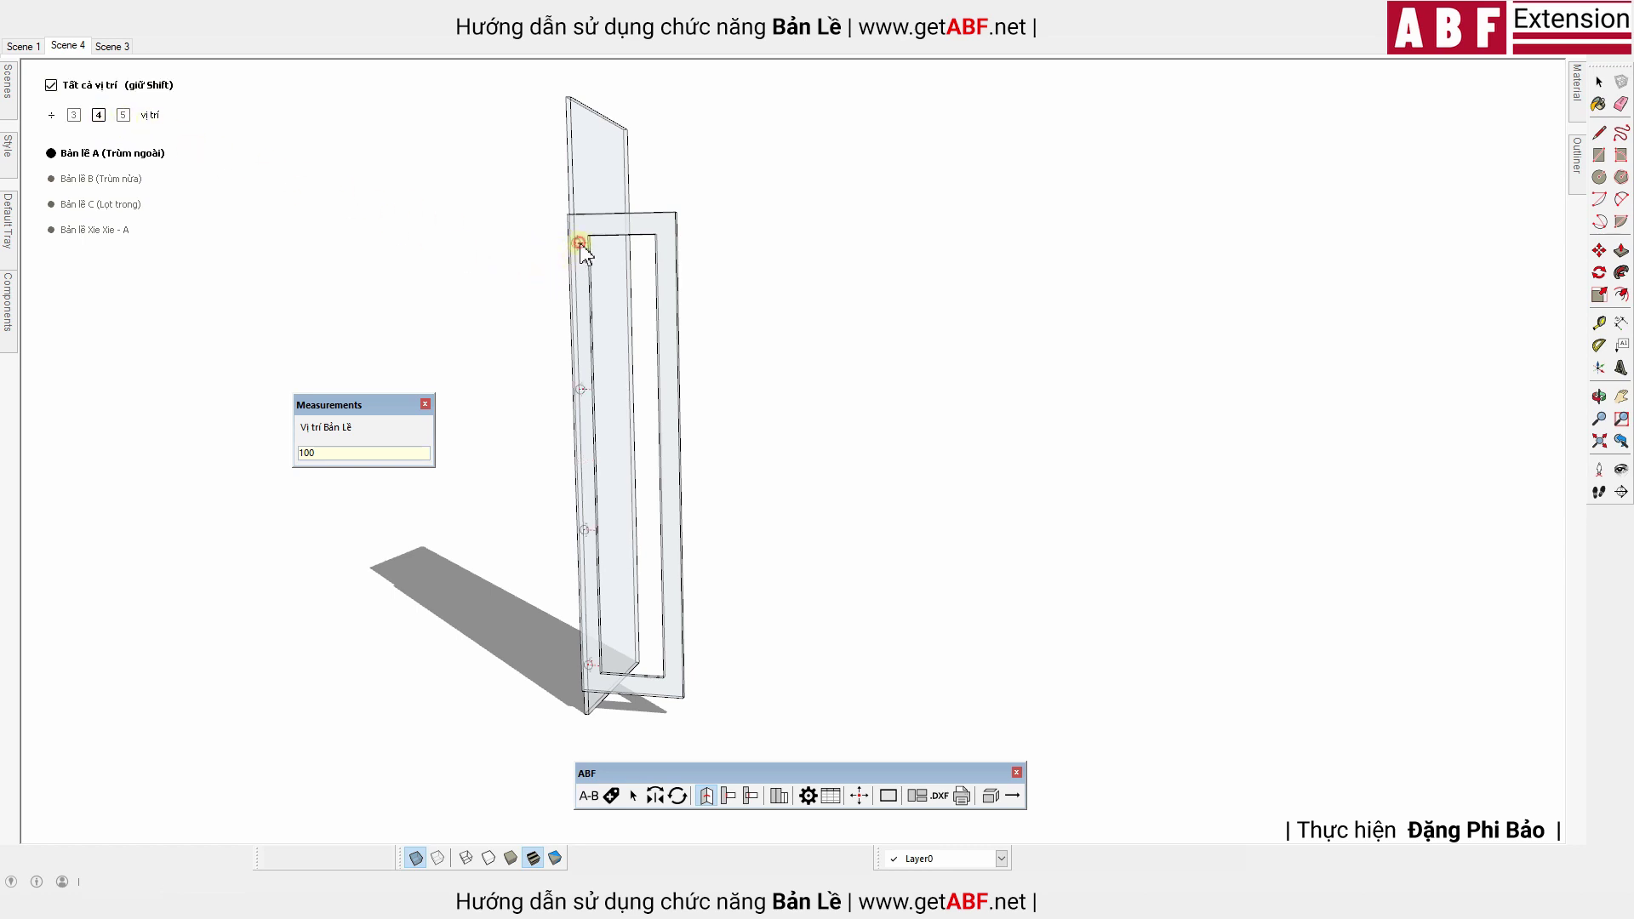
{"action": "left_click", "coordinate": [123, 115]}
{"action": "key", "text": "shift"}
{"action": "type", "text": "200"}
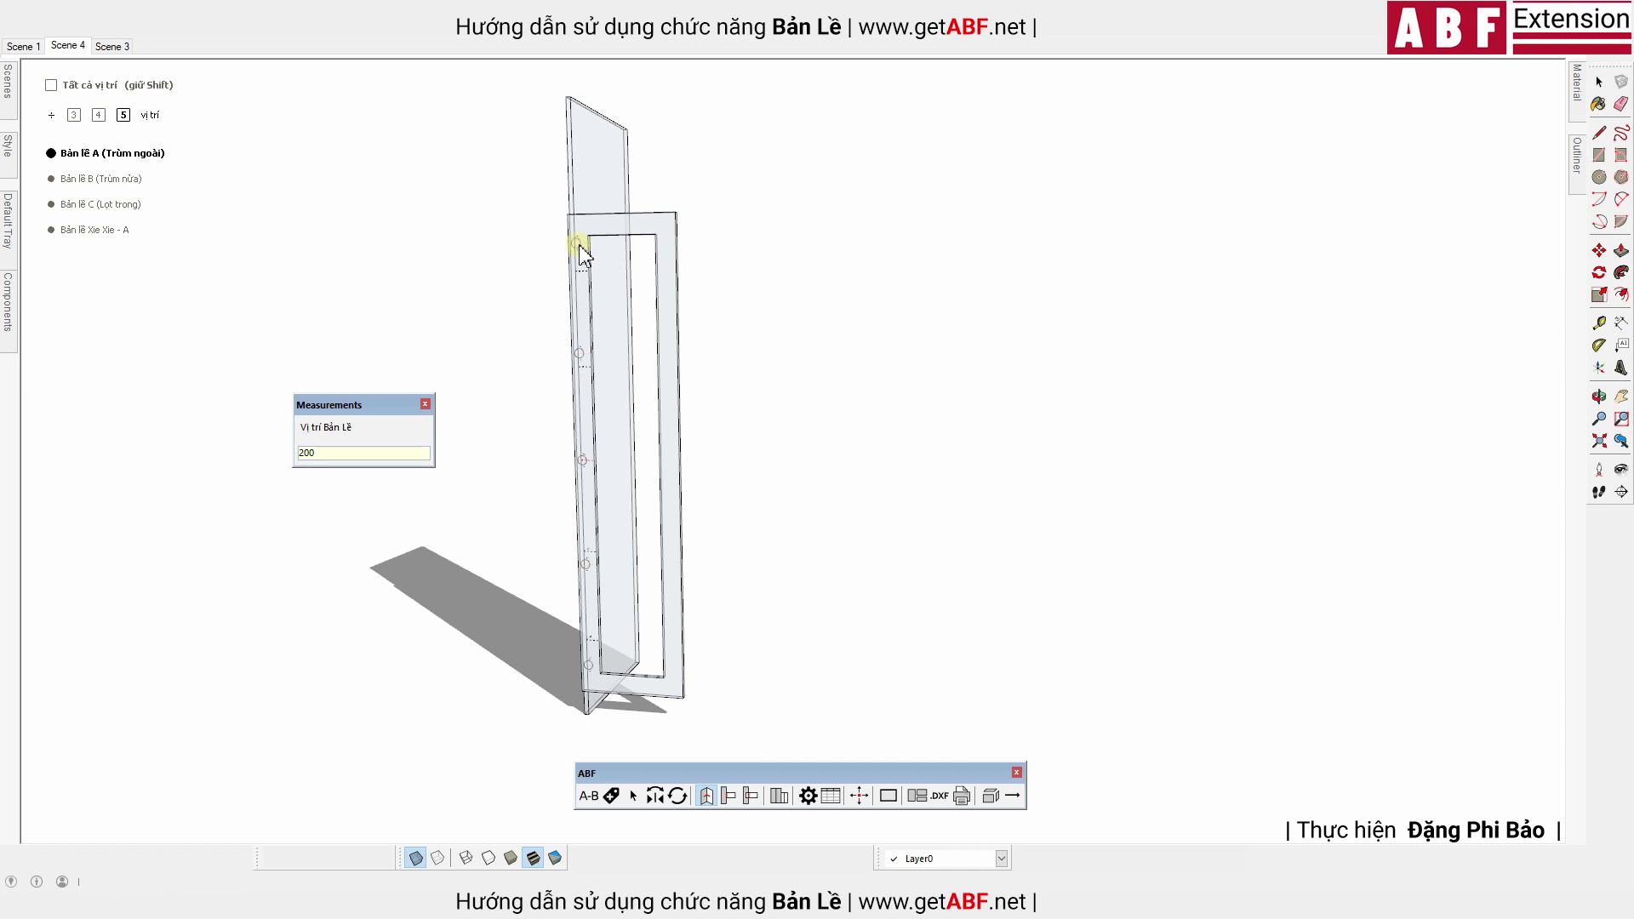
{"action": "key", "text": "shift"}
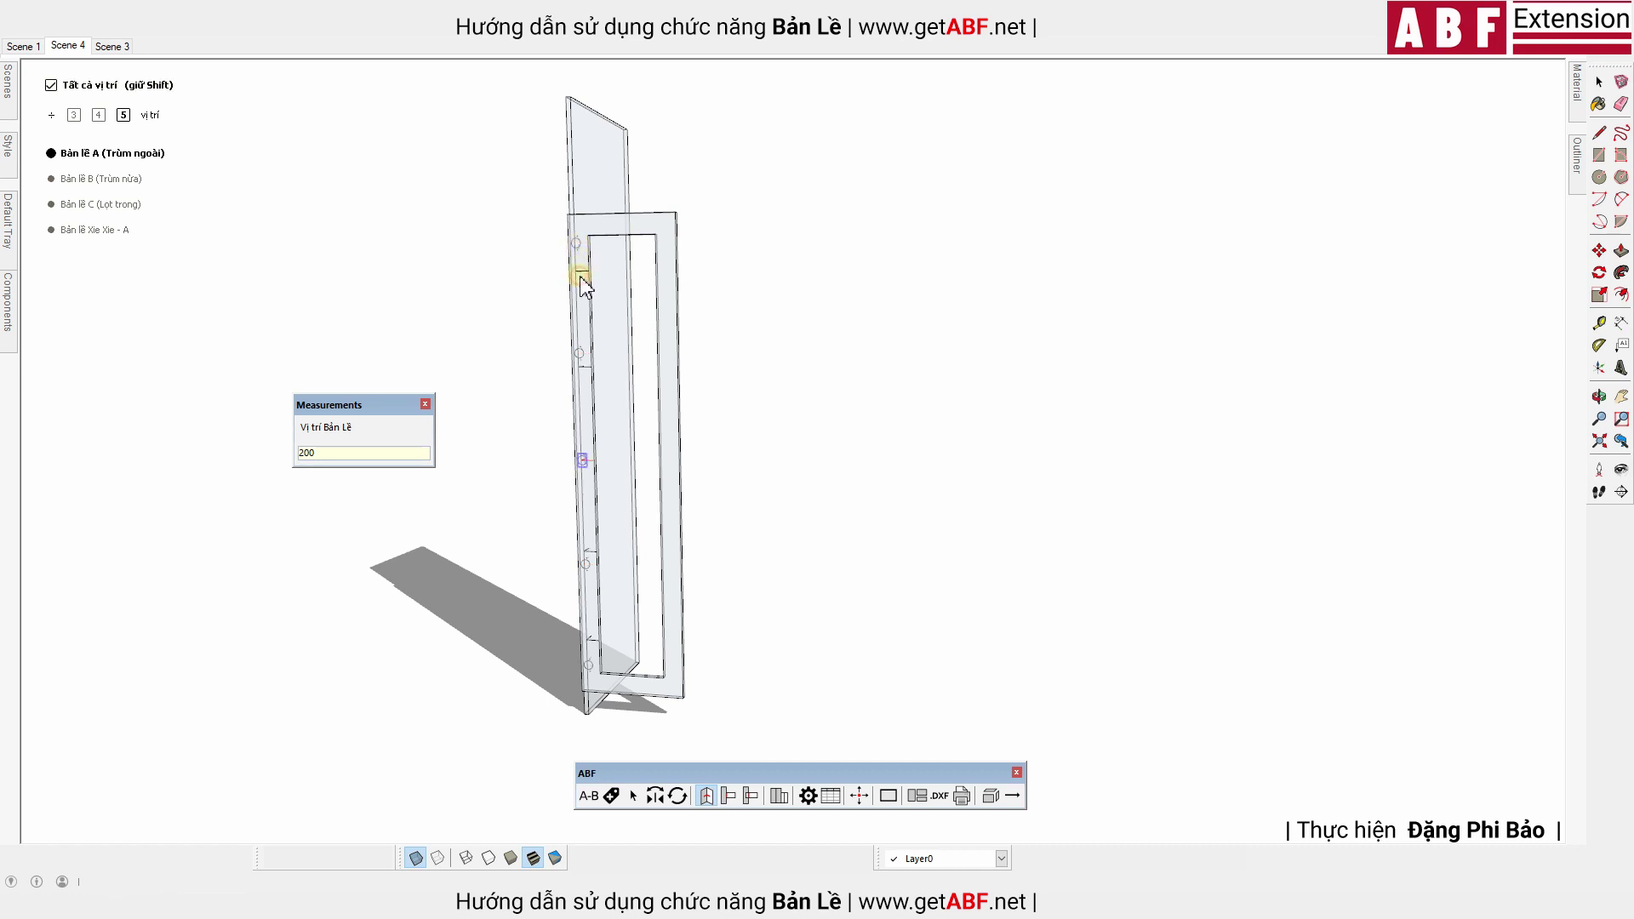
Place the Bản lề A hinges along the door edge and orbit out to the full wardrobe
{"action": "left_click", "coordinate": [587, 274], "text": "shift"}
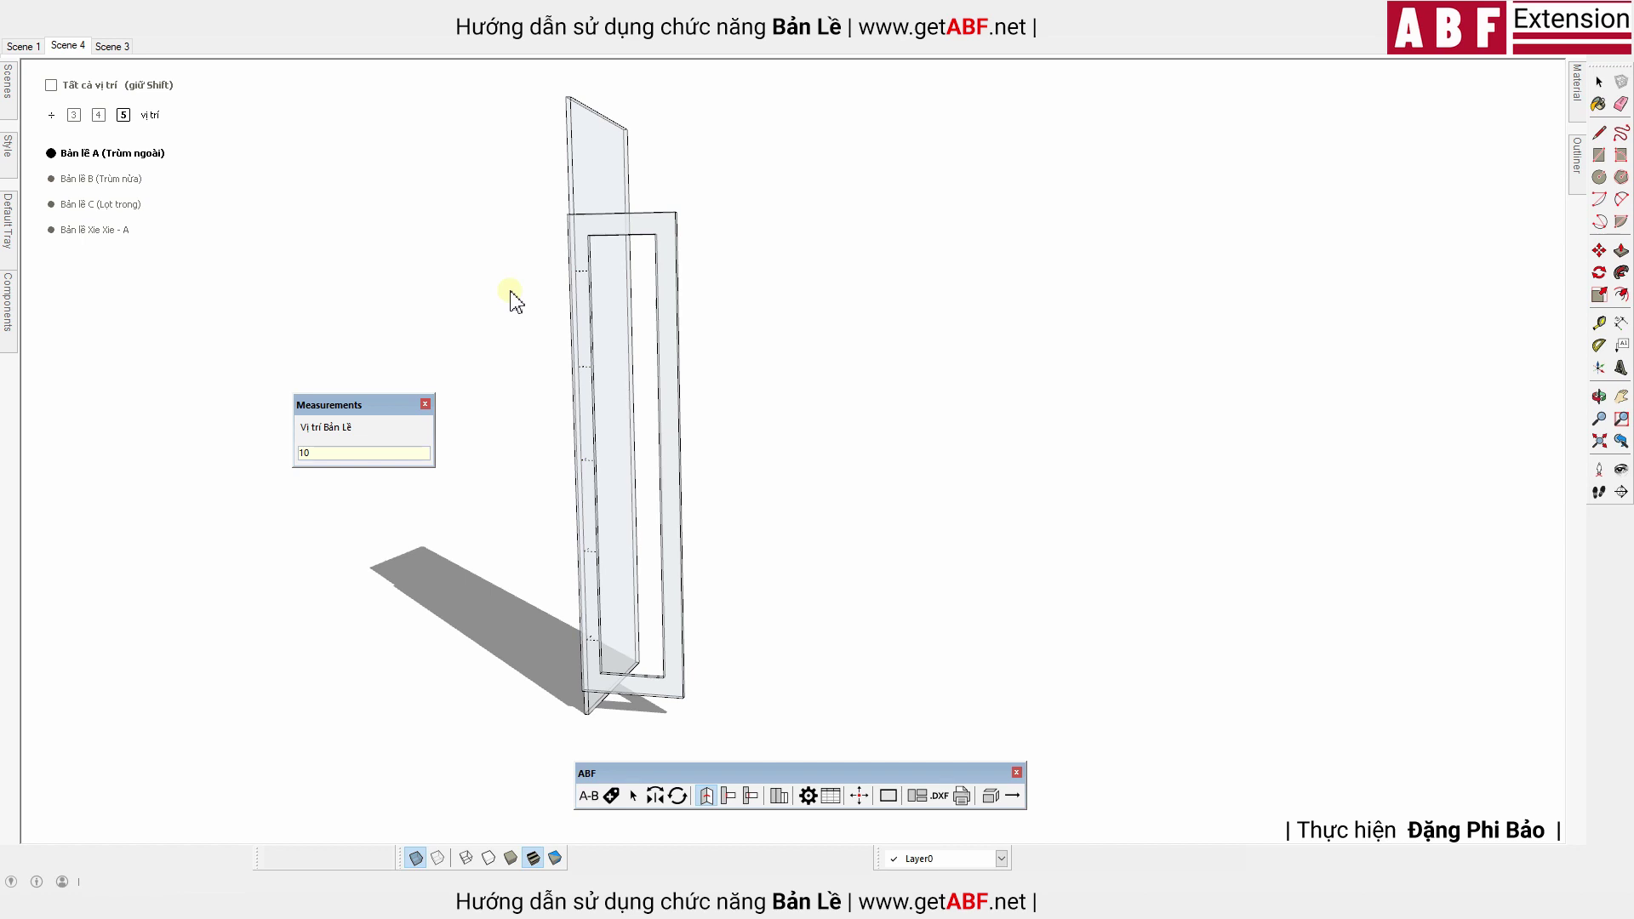
{"action": "left_click", "coordinate": [581, 247]}
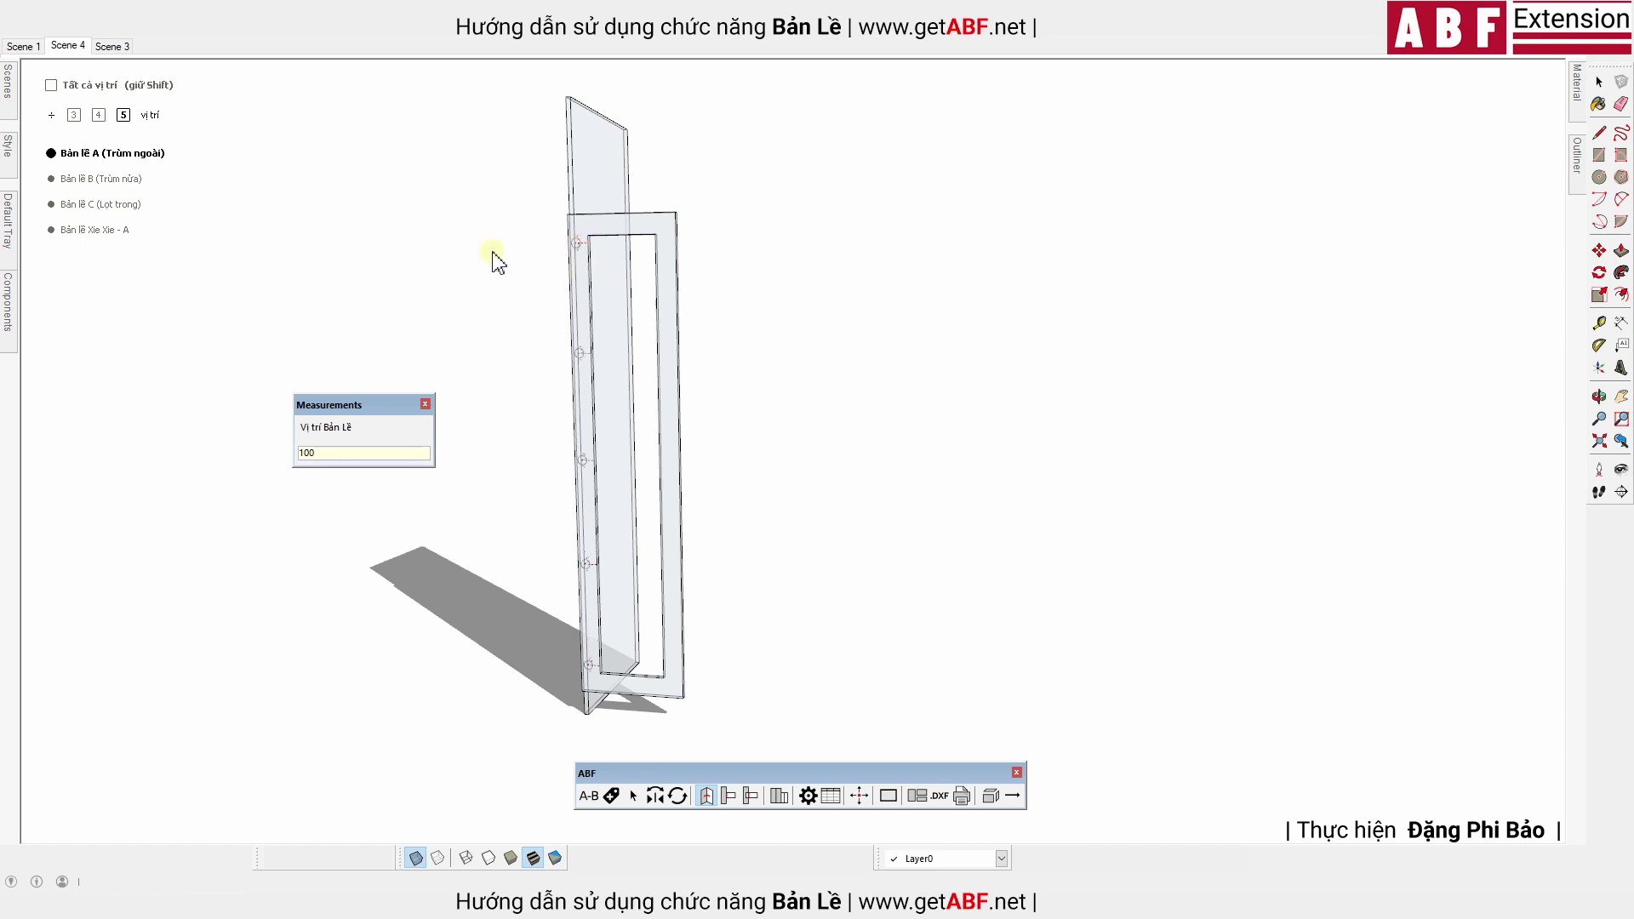
{"action": "left_click", "coordinate": [124, 115]}
{"action": "left_click", "coordinate": [586, 627]}
{"action": "key", "text": "o"}
{"action": "mouse_move", "coordinate": [394, 358]}
{"action": "left_mouse_down"}
{"action": "mouse_move", "coordinate": [507, 356]}
{"action": "mouse_move", "coordinate": [384, 355]}
{"action": "mouse_move", "coordinate": [430, 363]}
{"action": "left_mouse_up"}
{"action": "key", "text": "space"}
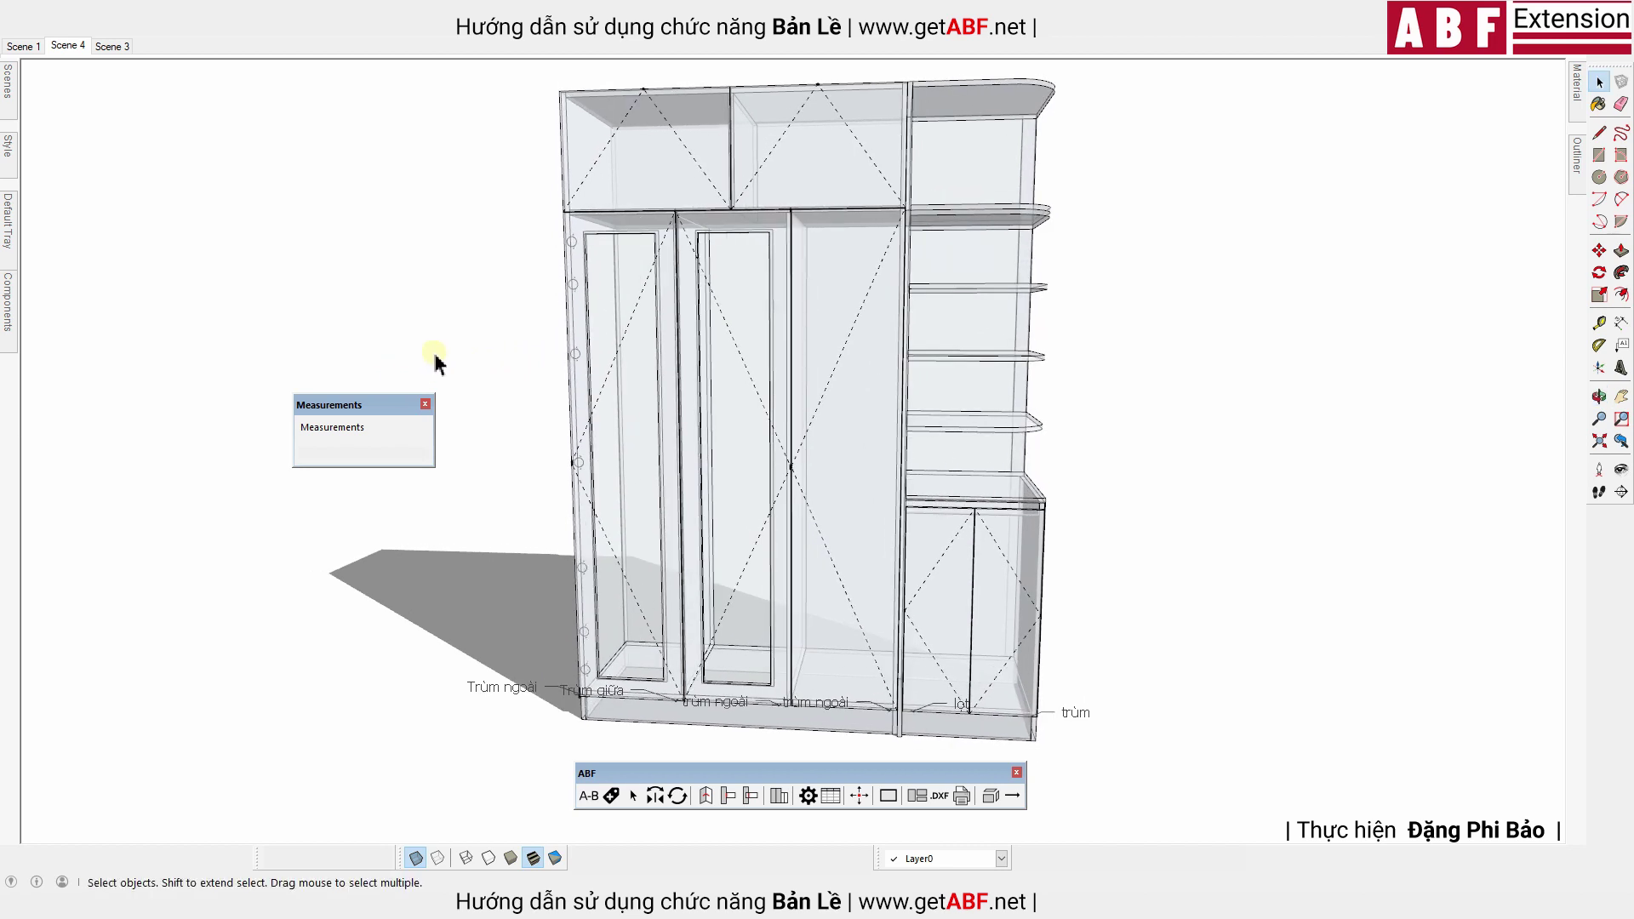
Open ABF statistics and enter a 15,000 unit price on the hinge row
{"action": "left_click", "coordinate": [834, 795]}
{"action": "double_click", "coordinate": [917, 314]}
{"action": "left_click_drag", "start_coordinate": [936, 241], "coordinate": [1123, 217]}
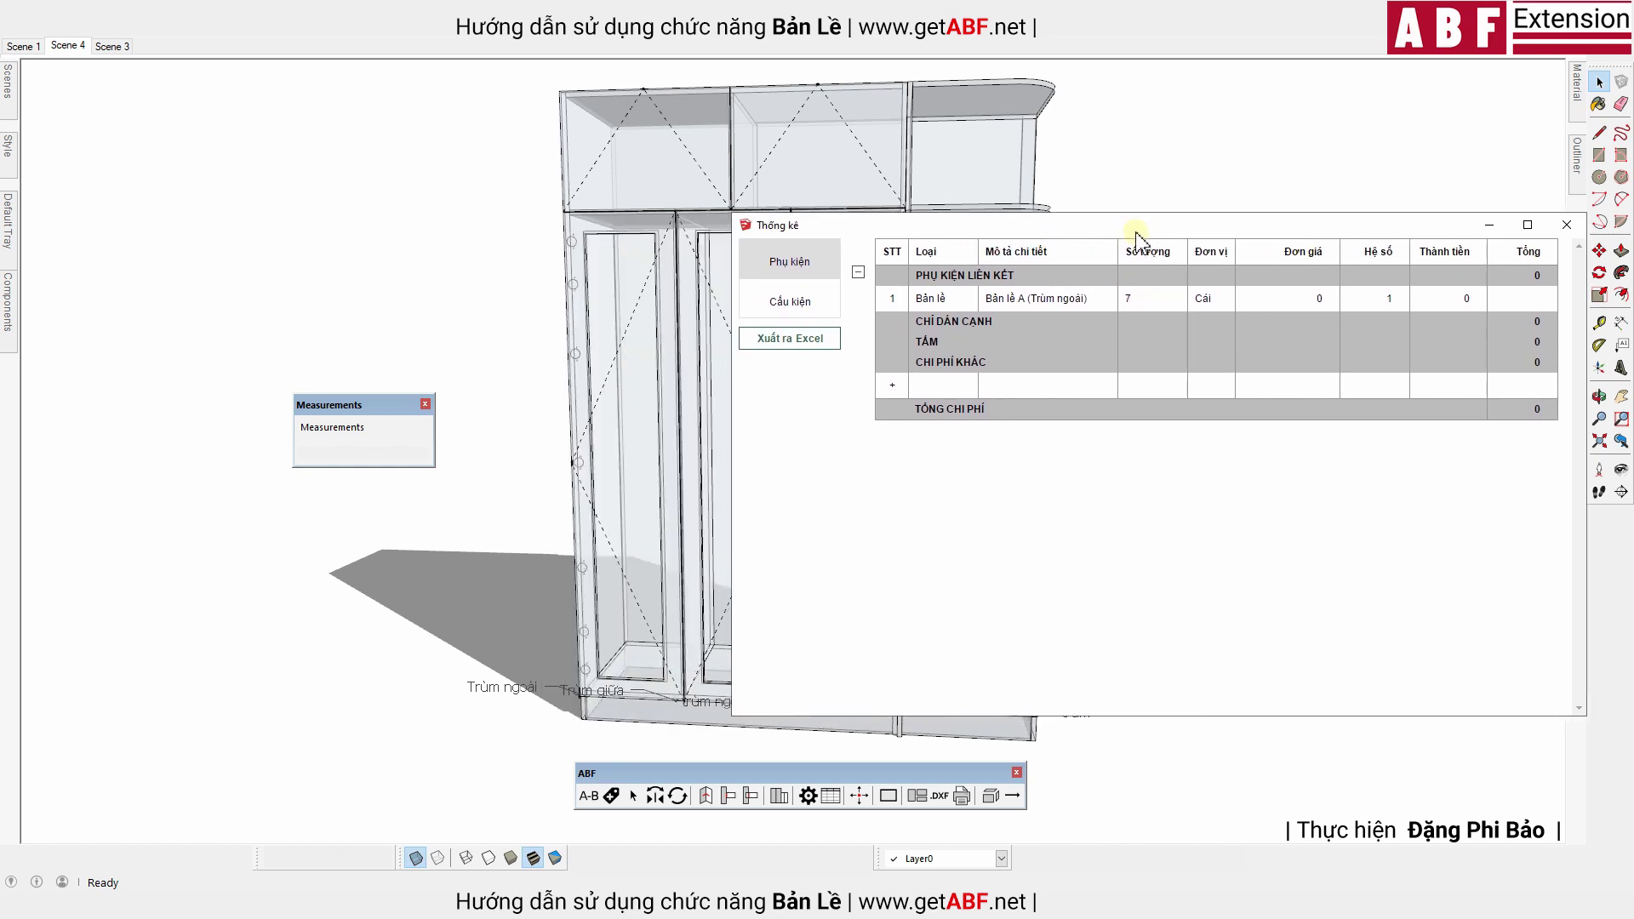
{"action": "double_click", "coordinate": [1269, 291]}
{"action": "type", "text": "15000"}
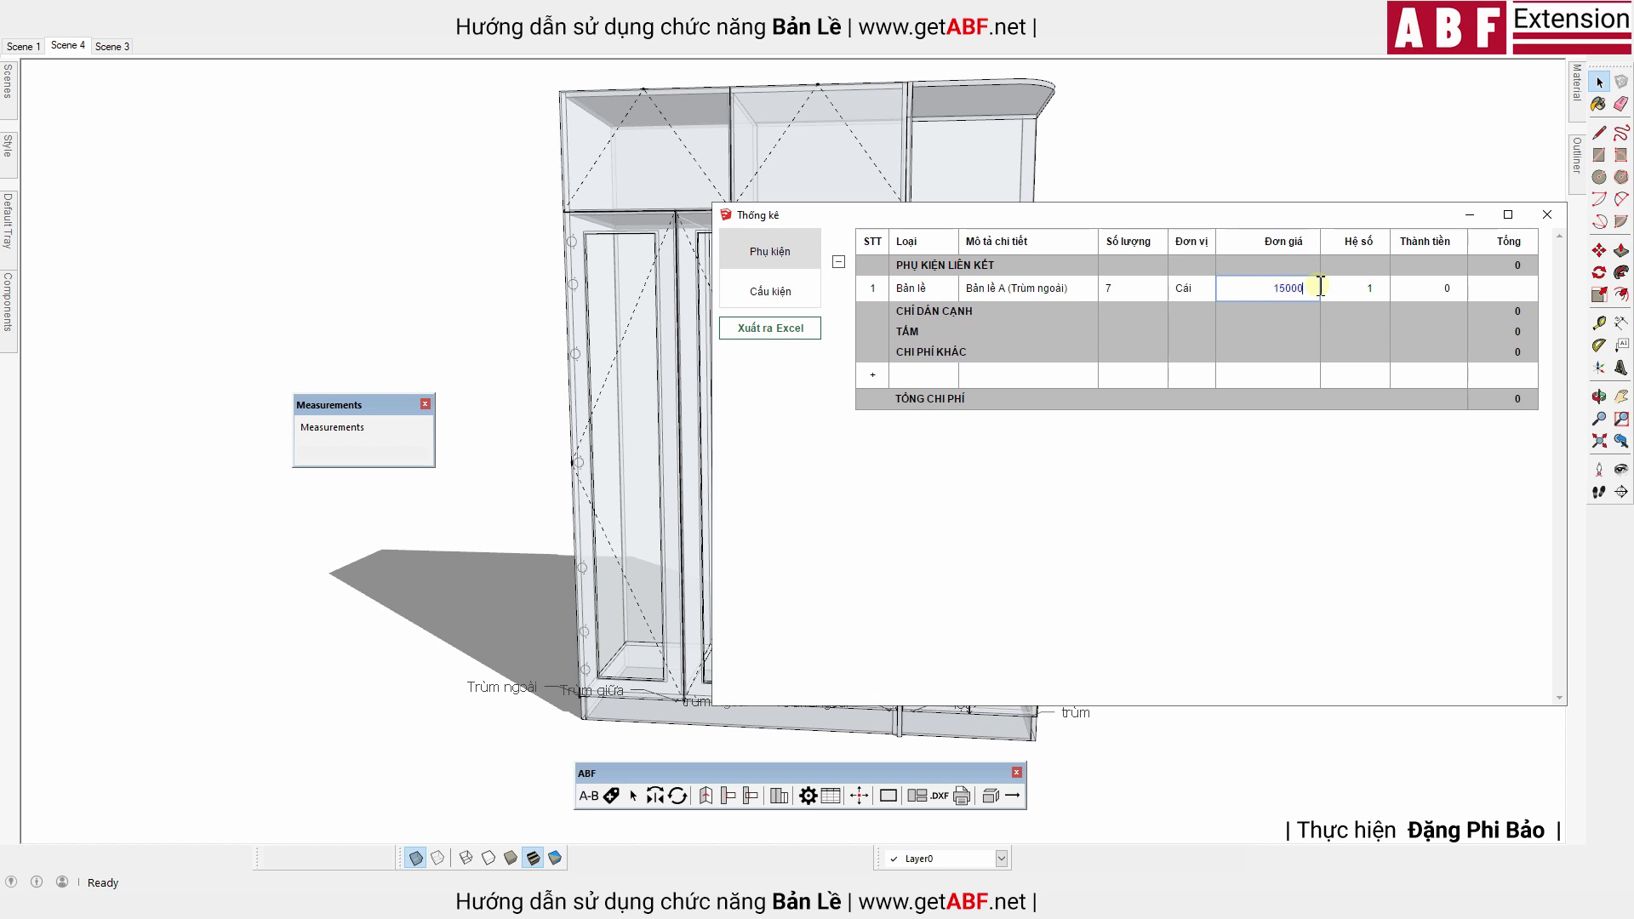
{"action": "key", "text": "Return"}
Check the hinge price in settings, then change the hinge unit price to 11,500
{"action": "left_click", "coordinate": [807, 796]}
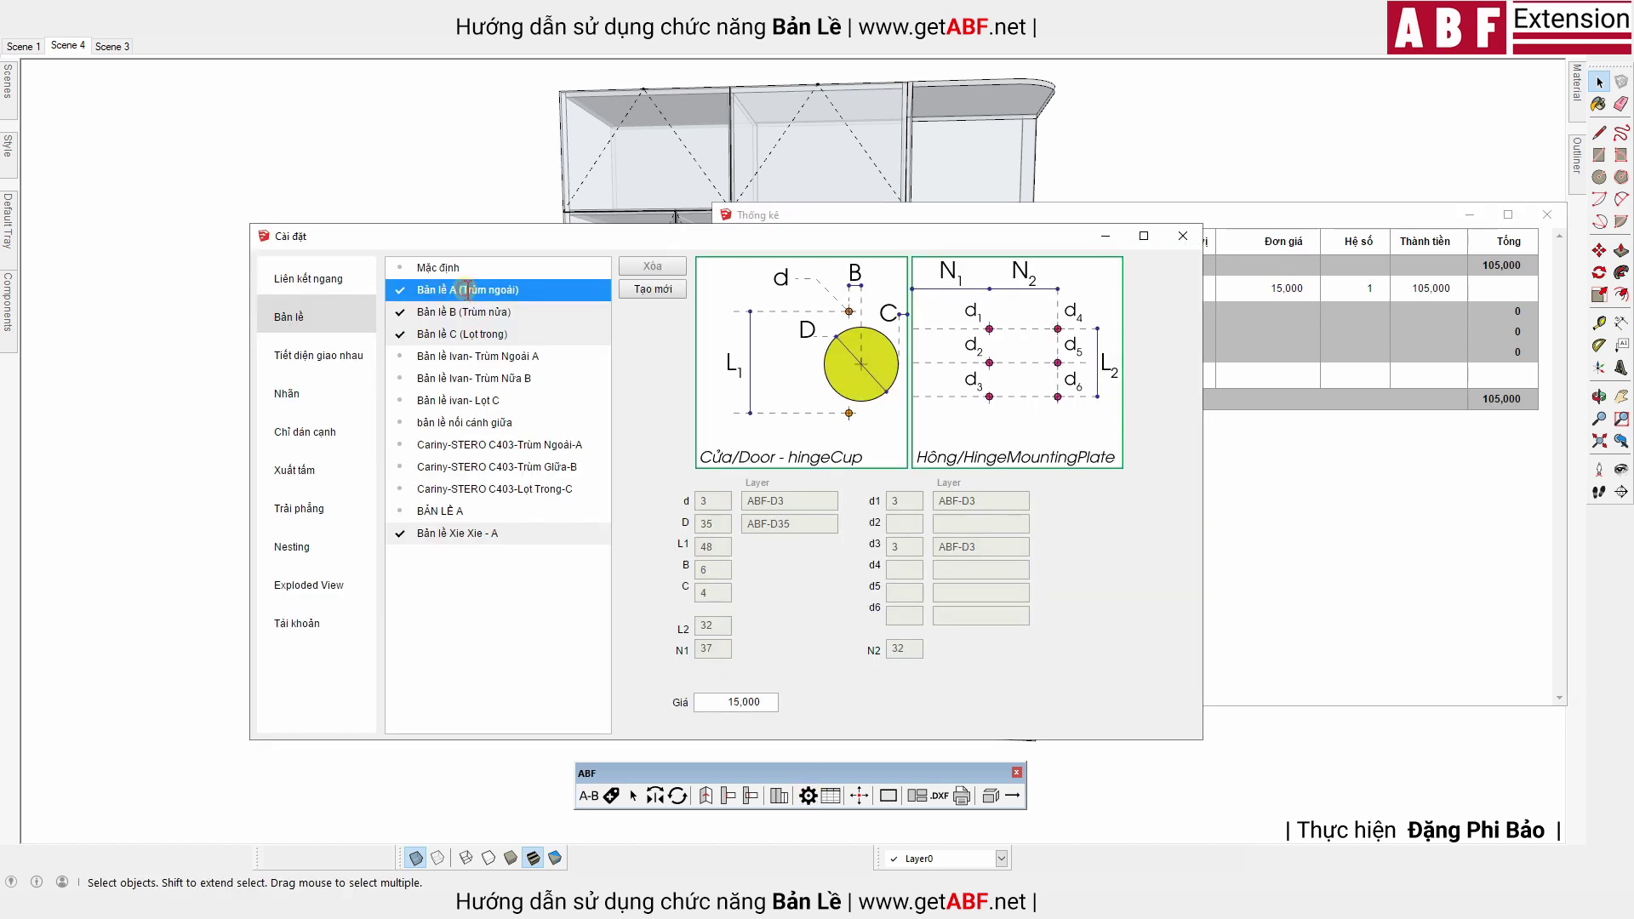
{"action": "left_click", "coordinate": [709, 702]}
{"action": "left_click", "coordinate": [1182, 235]}
{"action": "double_click", "coordinate": [1275, 291]}
{"action": "type", "text": "11500"}
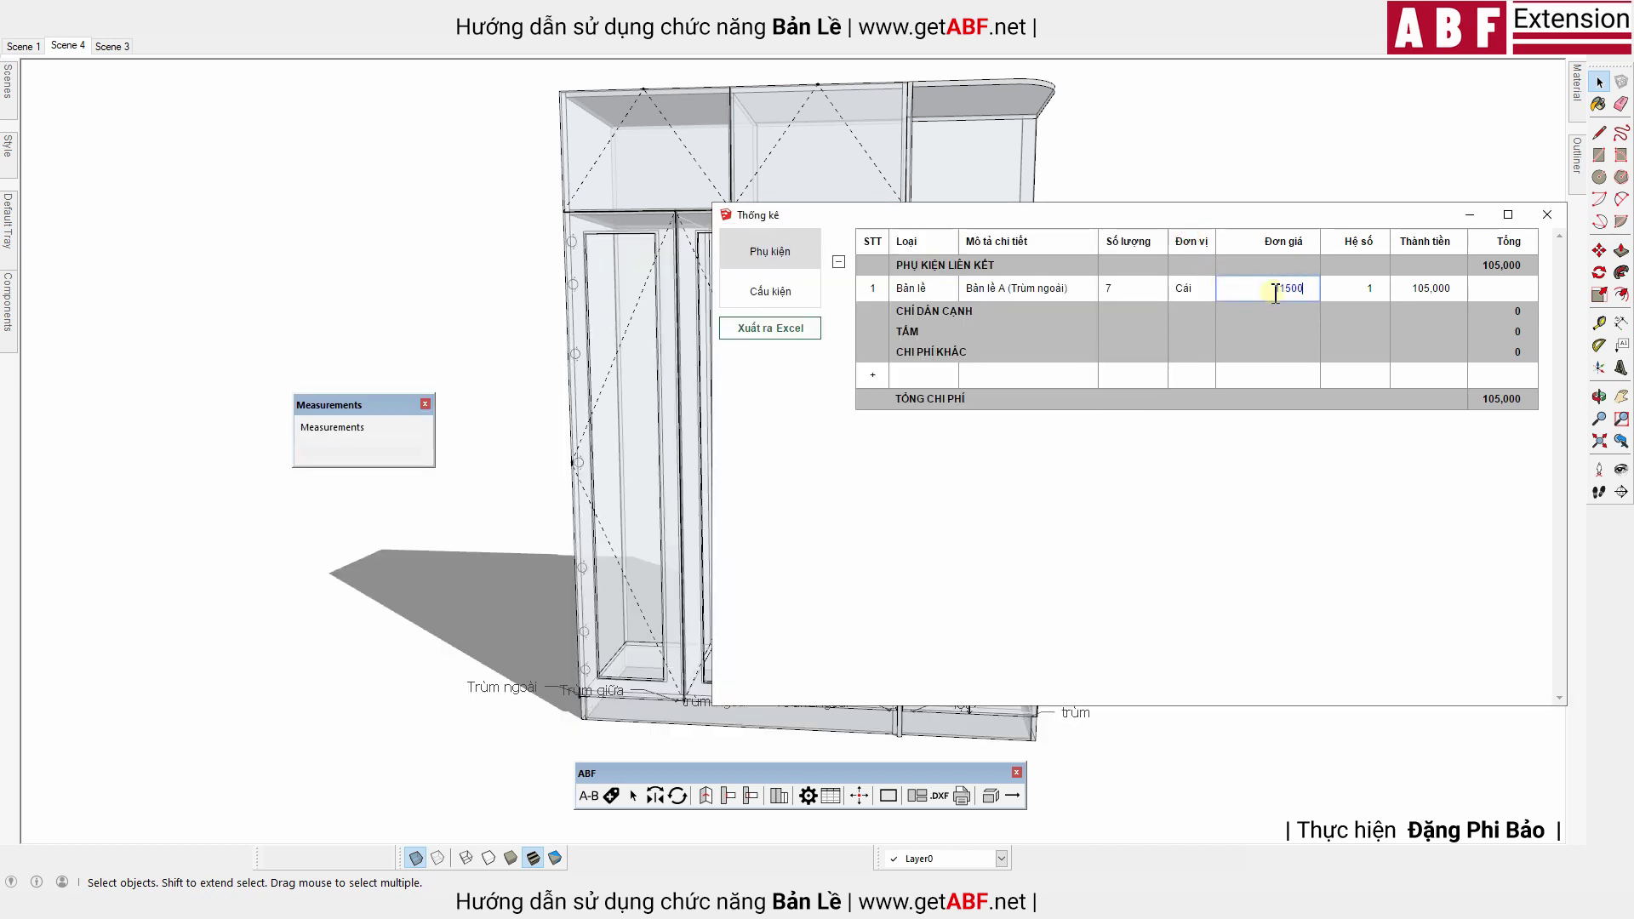
{"action": "key", "text": "Return"}
Verify the stored price of Bản lề A (Trùm ngoài) in the hinge settings
{"action": "left_click", "coordinate": [807, 795]}
{"action": "left_click", "coordinate": [460, 287]}
{"action": "left_click", "coordinate": [720, 700]}
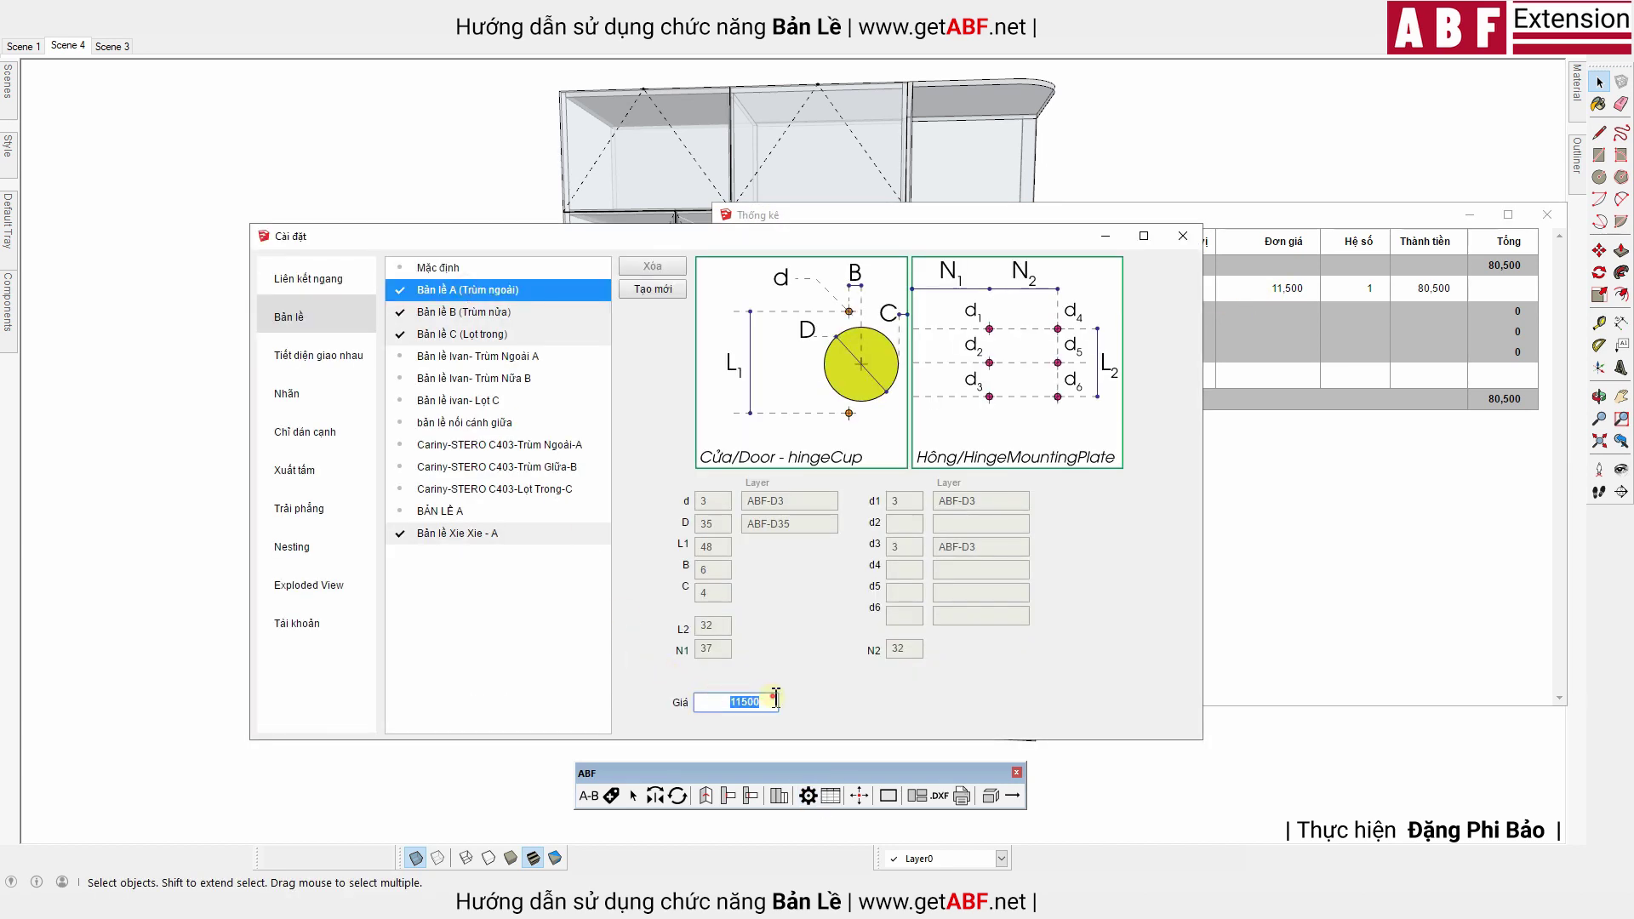
{"action": "left_click", "coordinate": [1182, 236]}
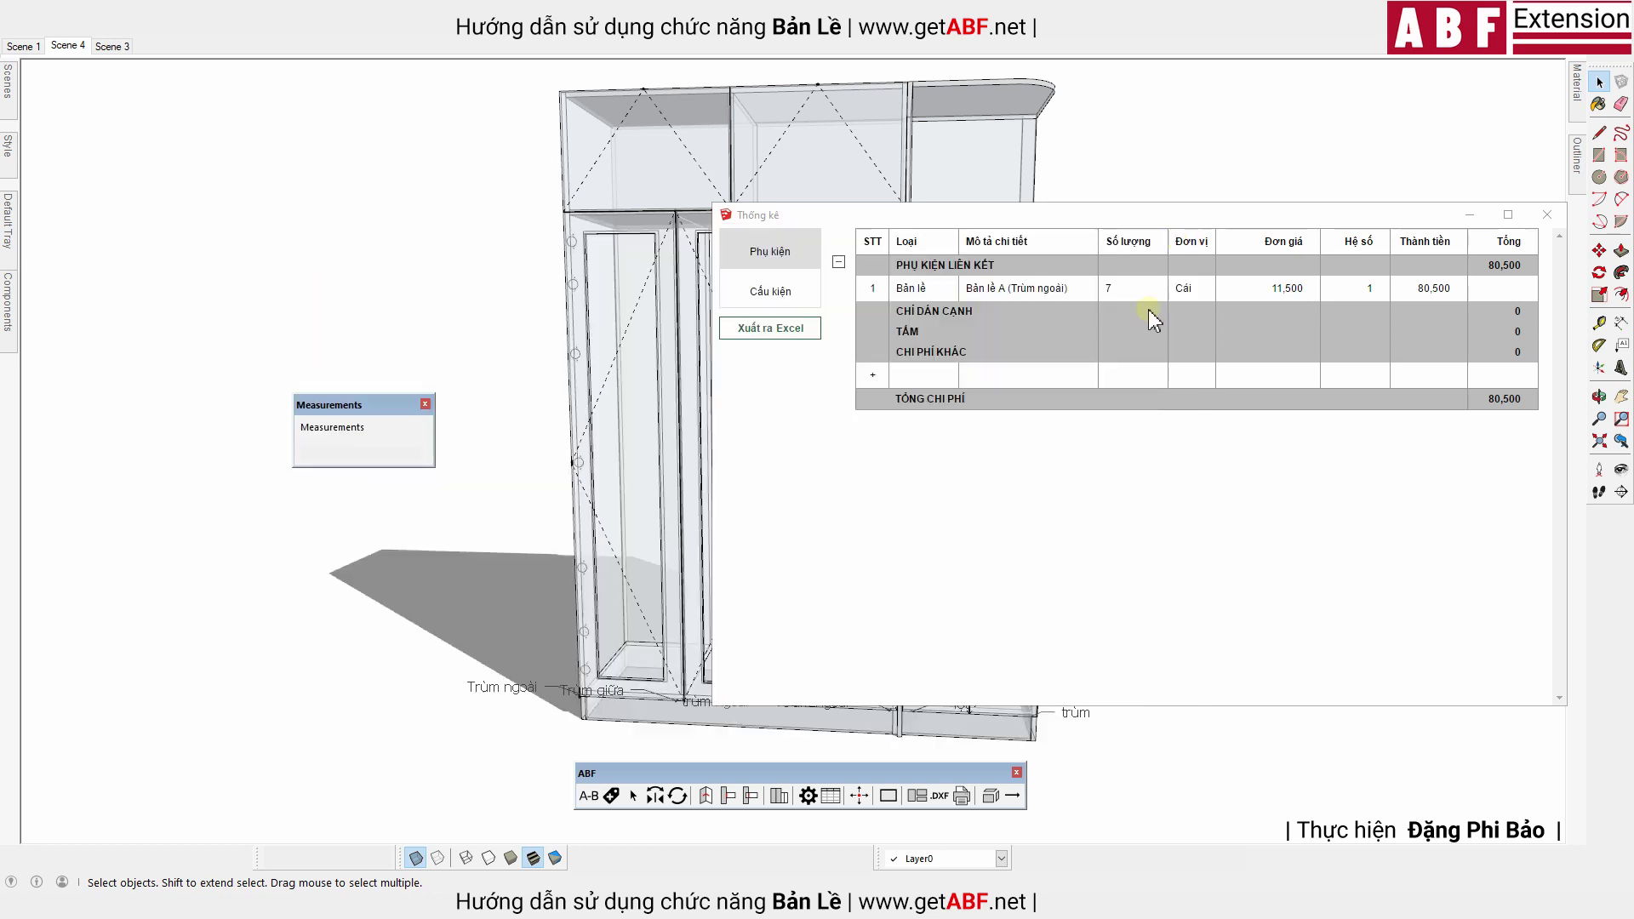
Close the statistics, zoom into the door edge and hide one hinge cup
{"action": "left_click", "coordinate": [1547, 214]}
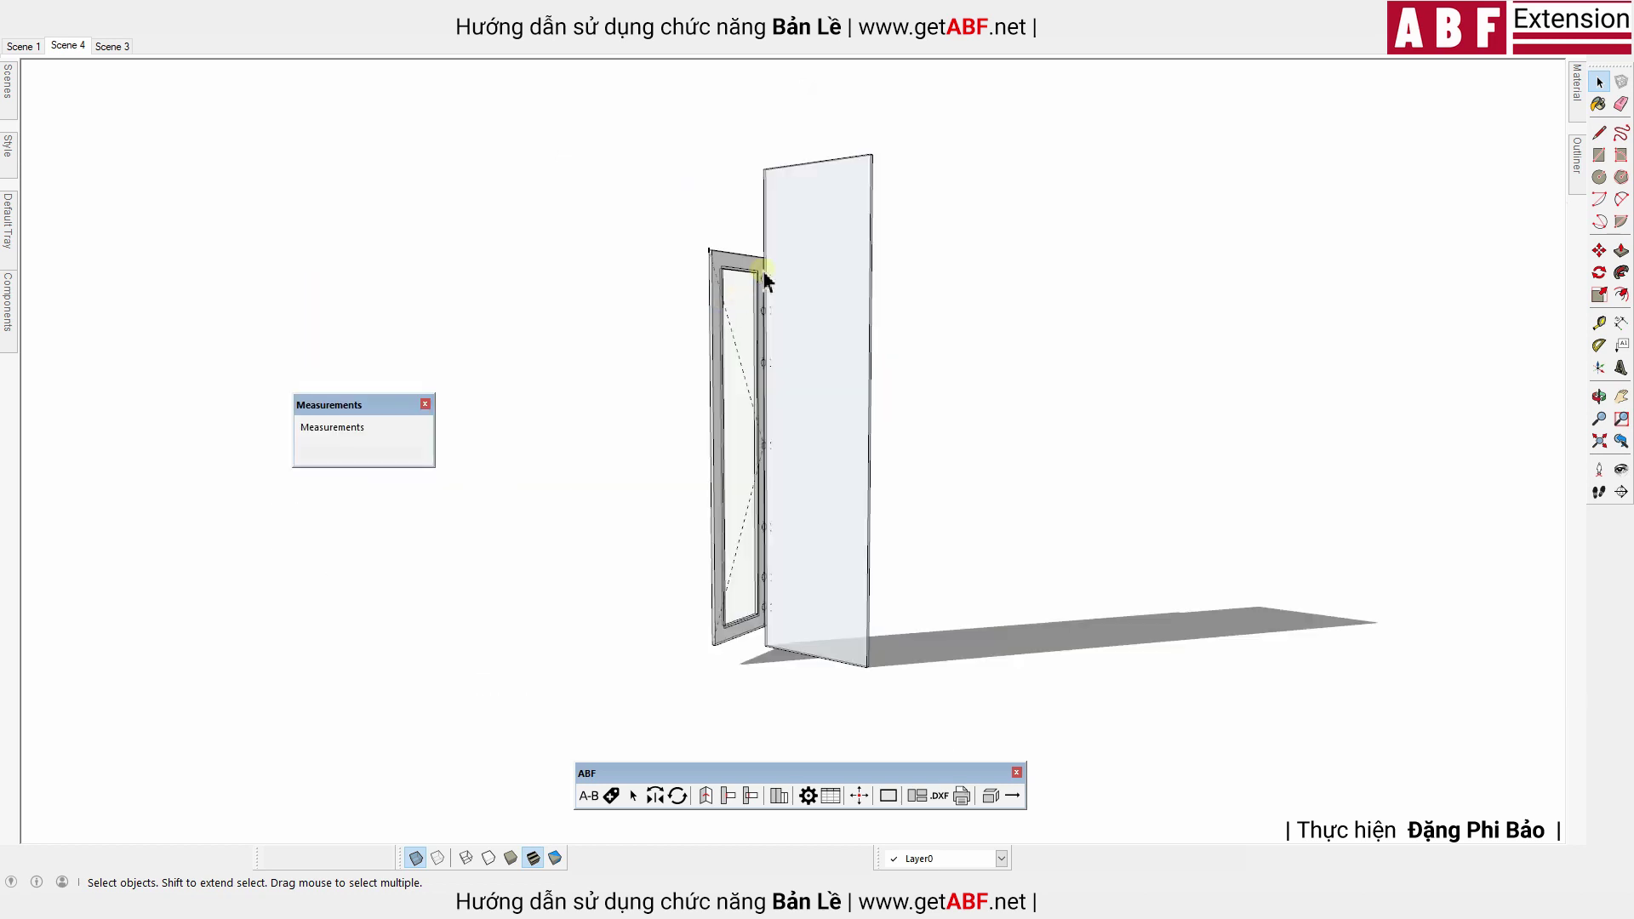
{"action": "scroll", "coordinate": [758, 271], "scroll_direction": "up", "scroll_amount": 2}
{"action": "scroll", "coordinate": [764, 277], "scroll_direction": "up", "scroll_amount": 4}
{"action": "scroll", "coordinate": [764, 277], "scroll_direction": "up", "scroll_amount": 3}
{"action": "scroll", "coordinate": [766, 370], "scroll_direction": "up", "scroll_amount": 2}
{"action": "left_click", "coordinate": [760, 371]}
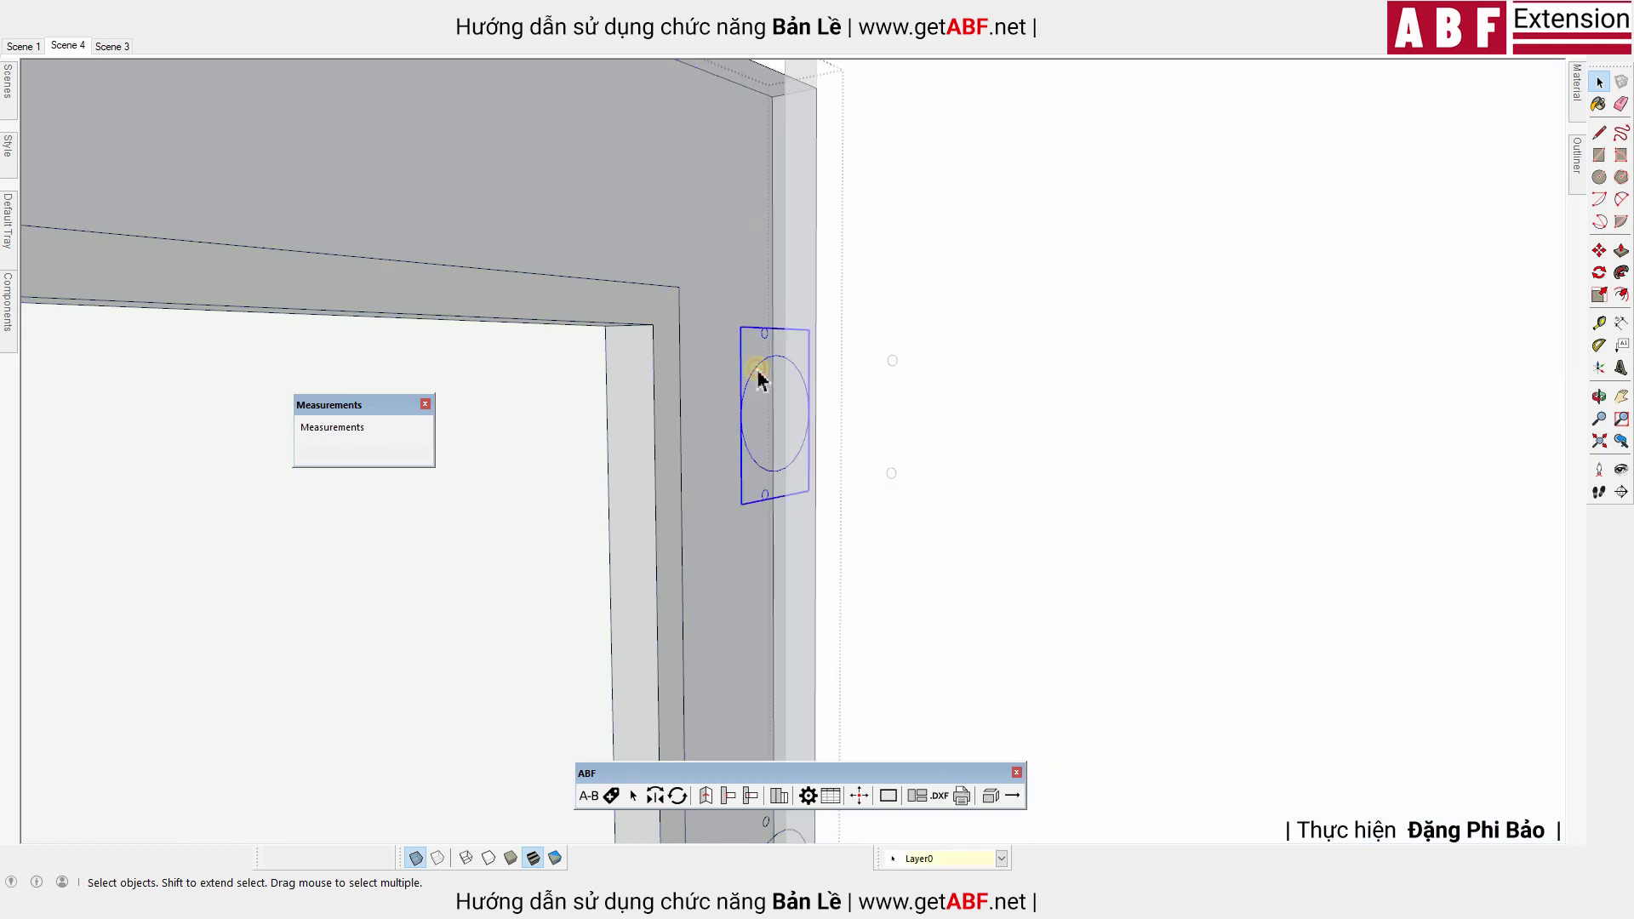
{"action": "key", "text": "m"}
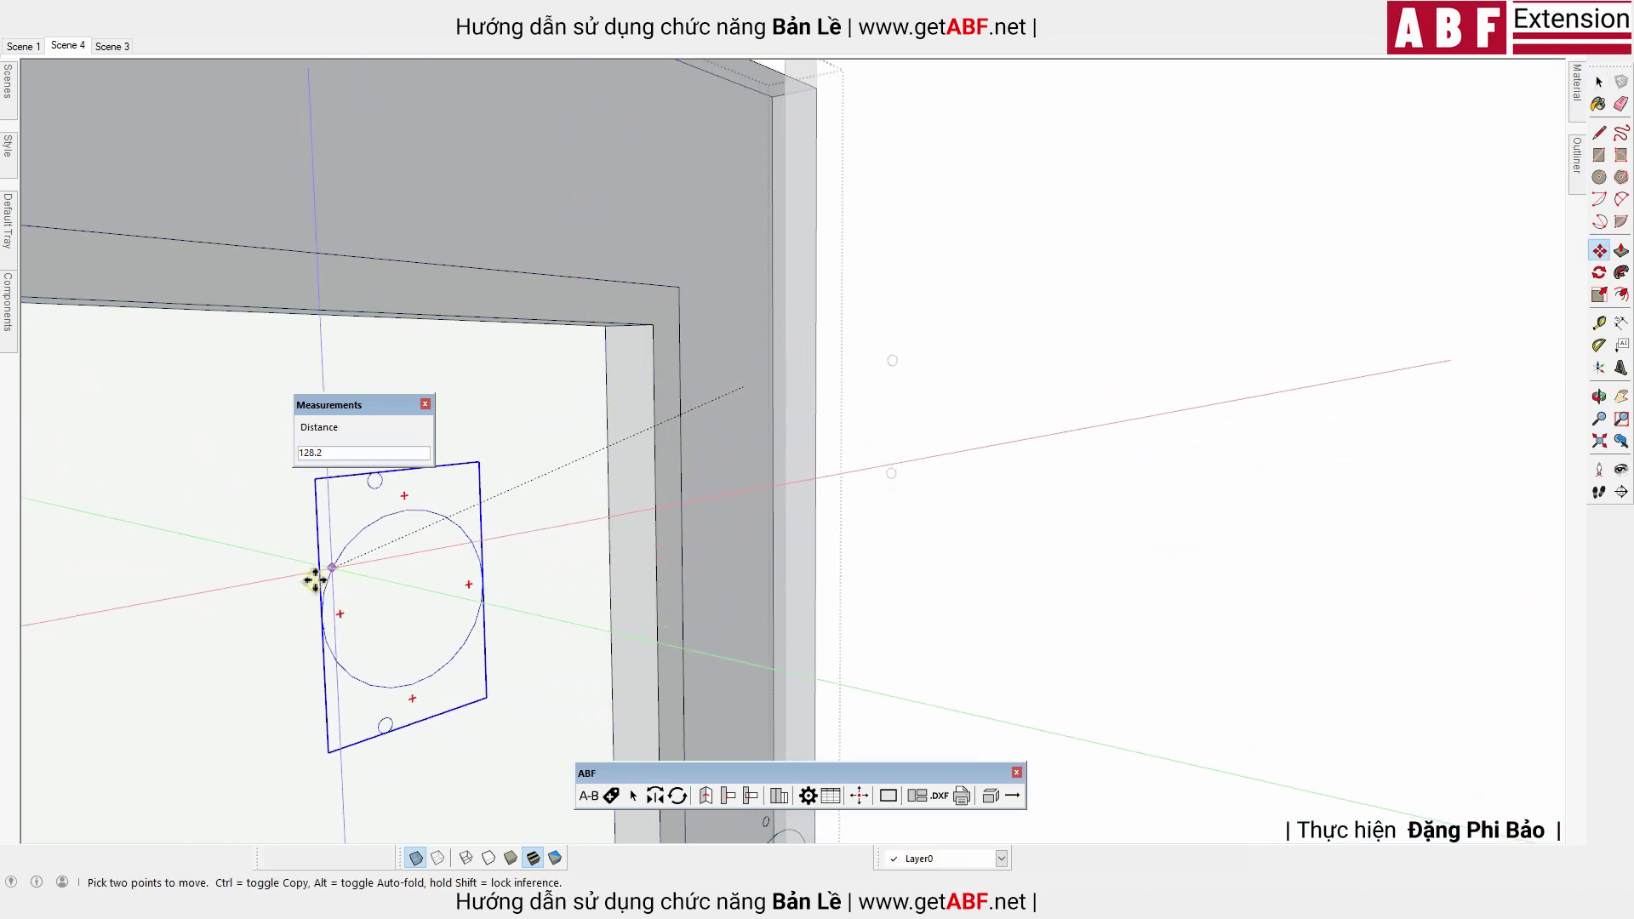
{"action": "key", "text": "space"}
{"action": "right_click", "coordinate": [749, 376]}
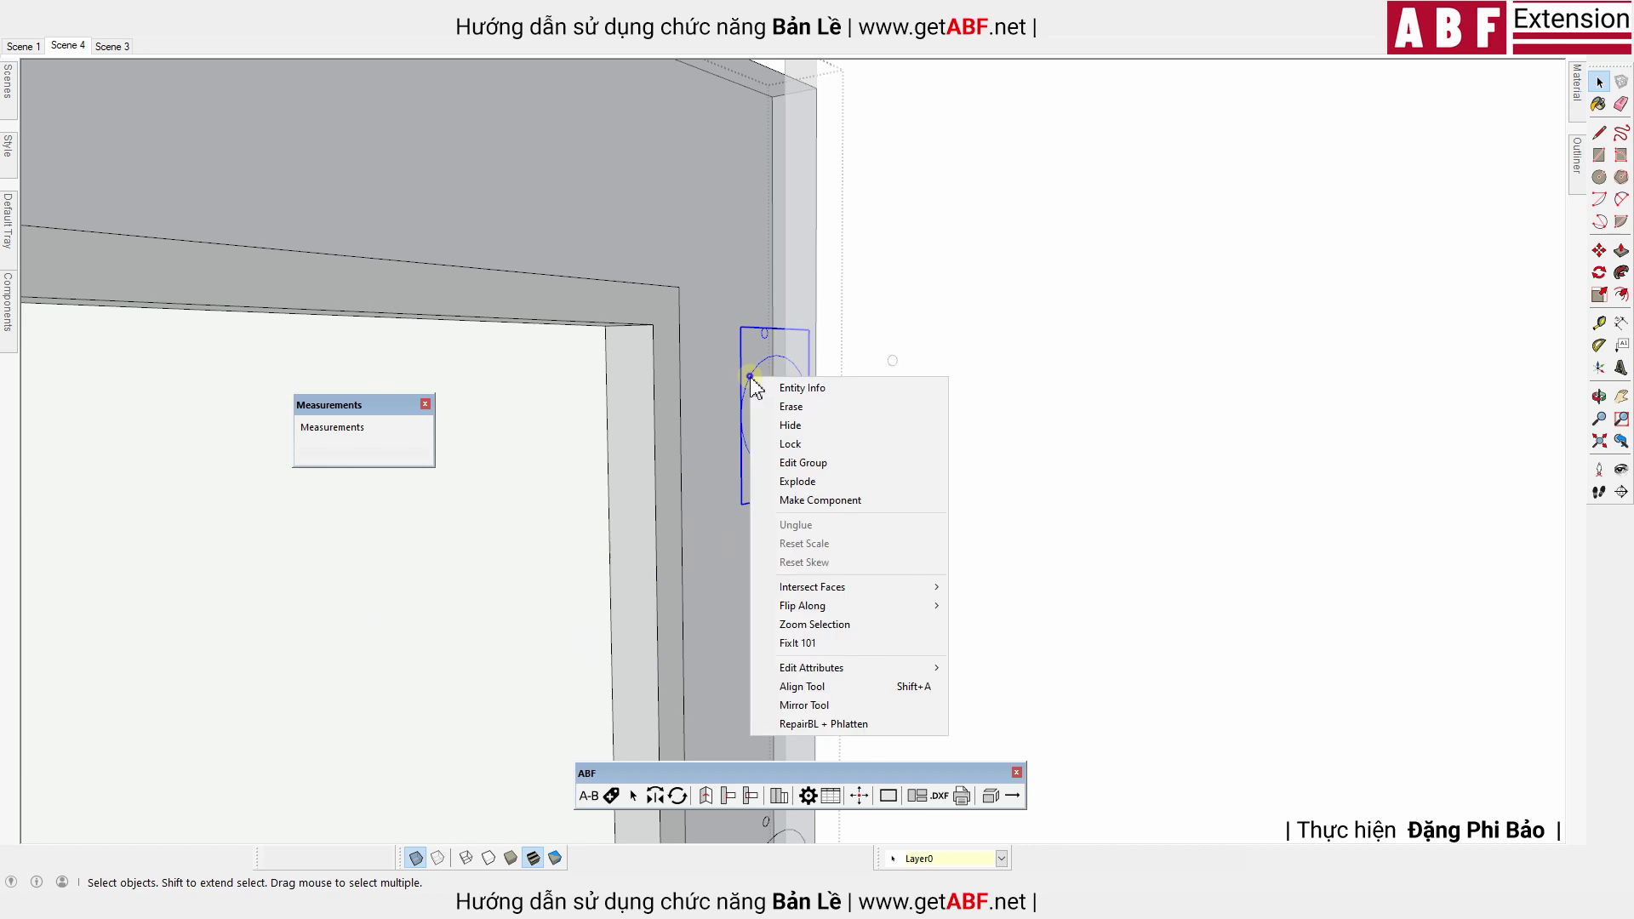
{"action": "left_click", "coordinate": [796, 407]}
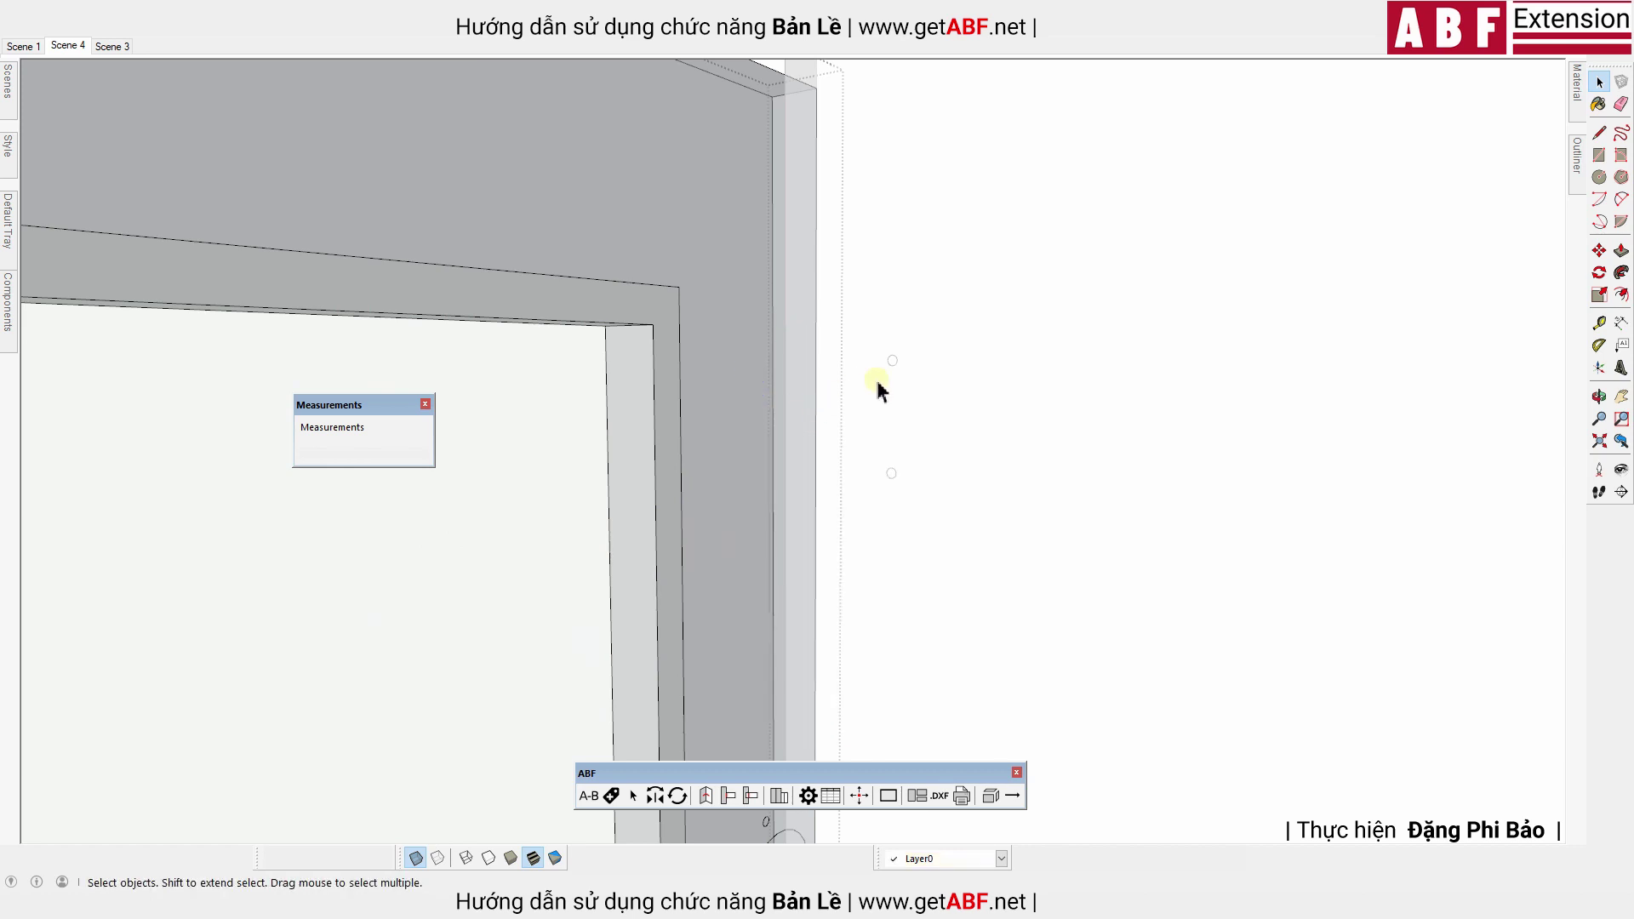
Select the matching hinge mounting piece on the side panel and bring up its context menu
{"action": "left_click", "coordinate": [898, 361]}
{"action": "left_click", "coordinate": [897, 359]}
{"action": "right_click", "coordinate": [895, 357]}
Erase the hinge piece and confirm the statistics now show 6 hinges totalling 69,000
{"action": "left_click", "coordinate": [934, 387]}
{"action": "key", "text": "shift+z"}
{"action": "key", "text": "space"}
{"action": "middle_click_drag", "start_coordinate": [876, 479], "coordinate": [883, 492]}
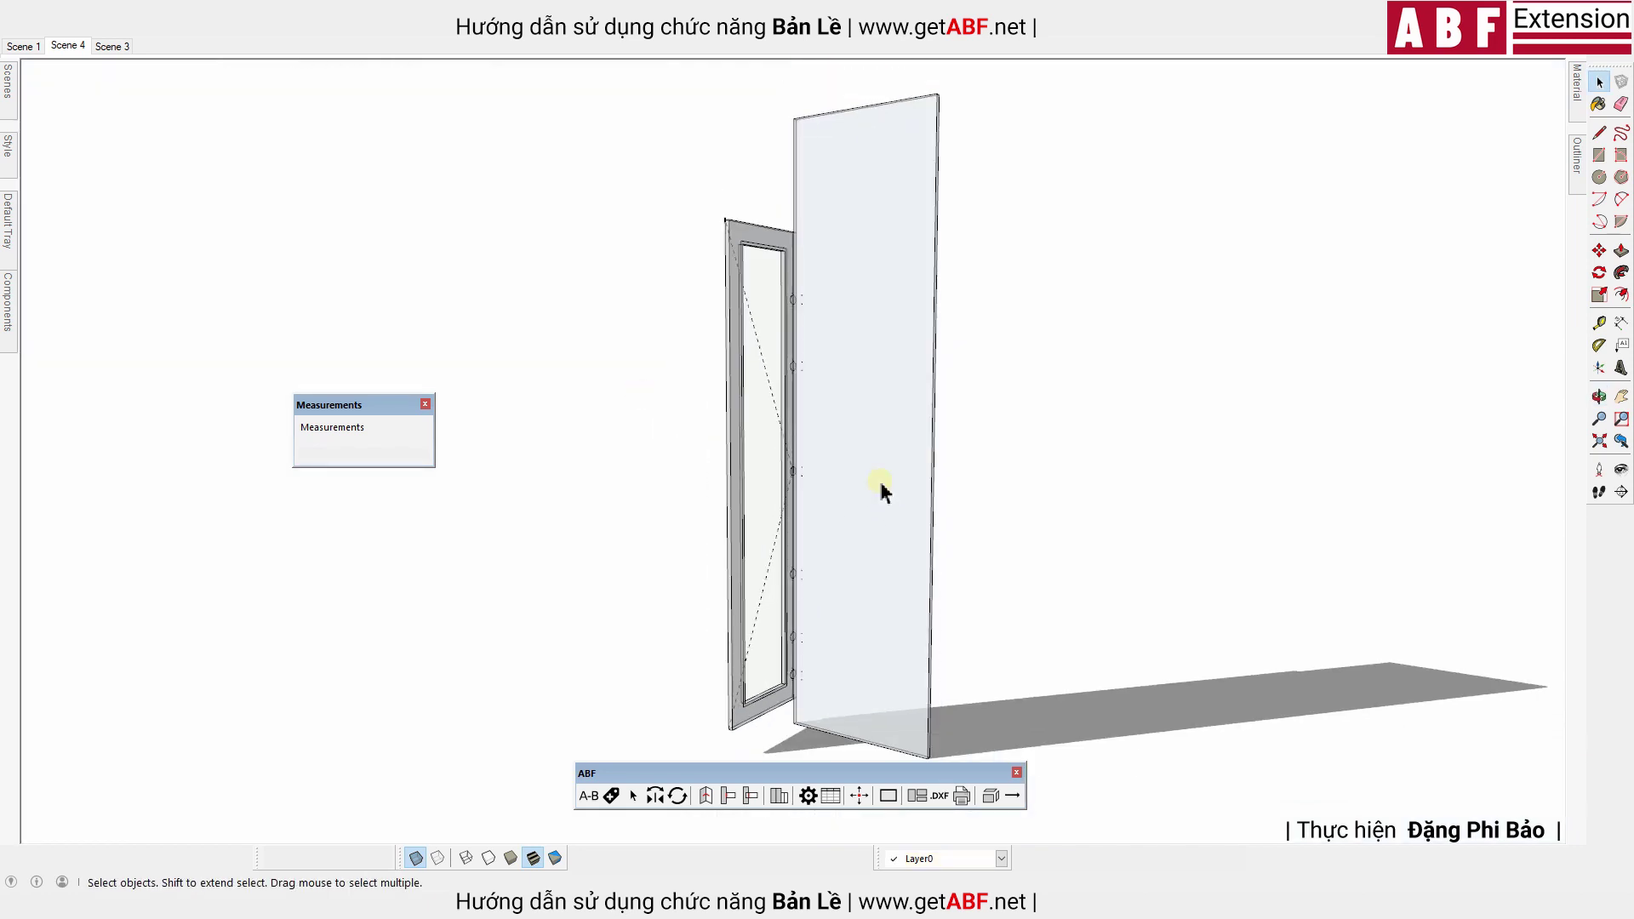
{"action": "left_click", "coordinate": [831, 796]}
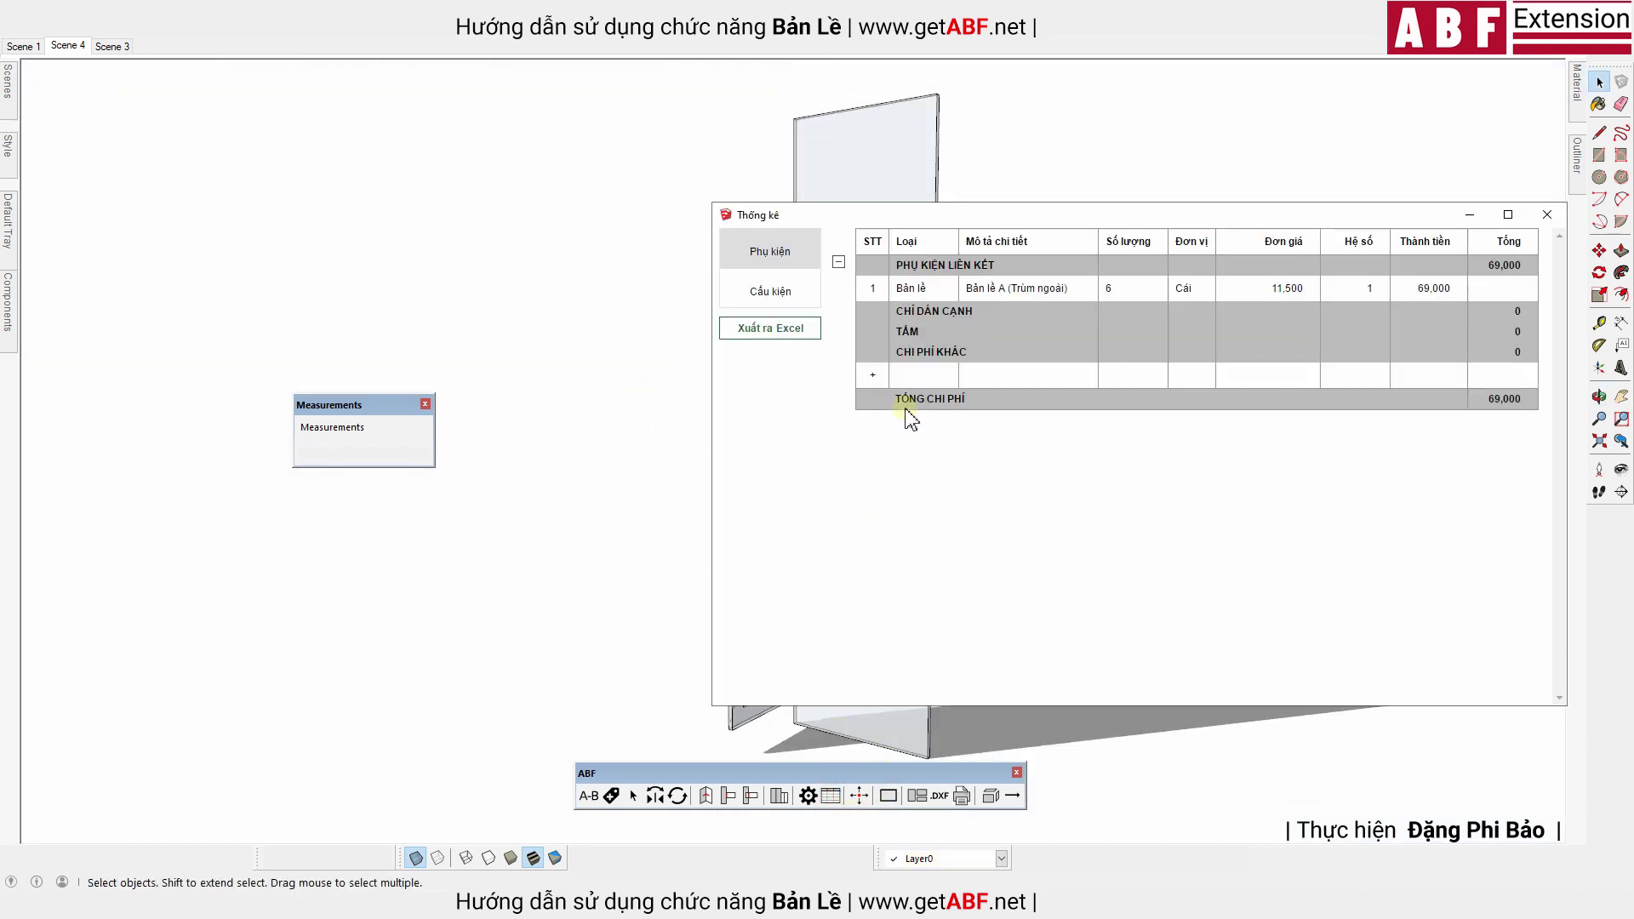
{"action": "left_click", "coordinate": [1245, 296]}
{"action": "left_click", "coordinate": [1547, 215]}
Make the ABF-D35 and ABF-D3 hinge-hole layers visible in the layer list
{"action": "middle_click_drag", "start_coordinate": [1058, 515], "coordinate": [638, 586]}
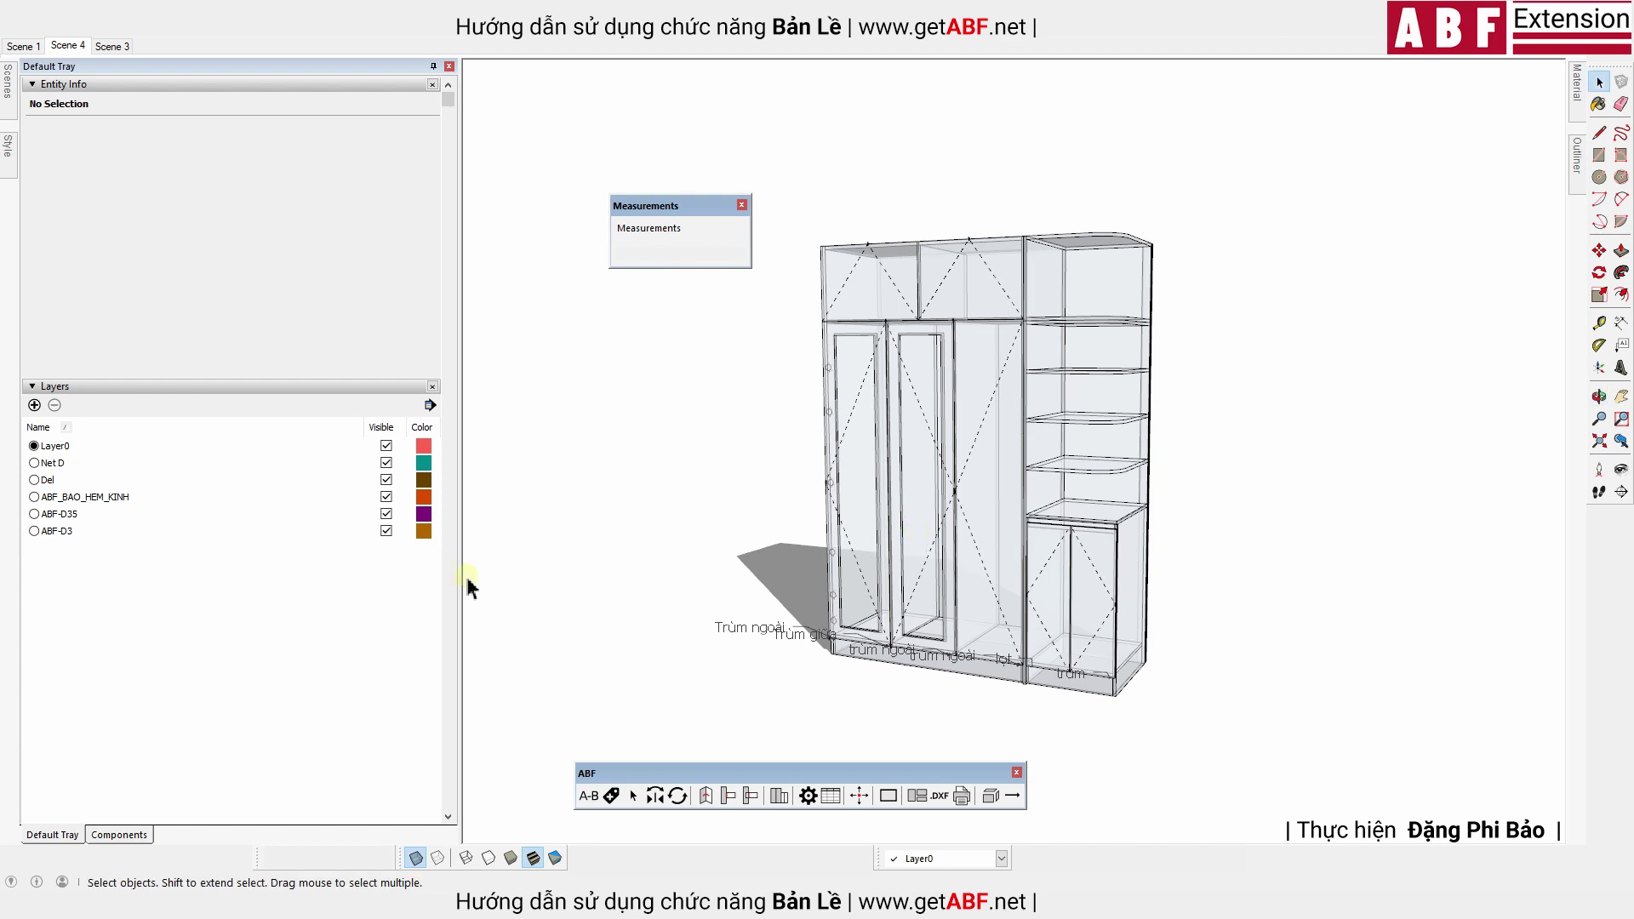
{"action": "left_click", "coordinate": [68, 536]}
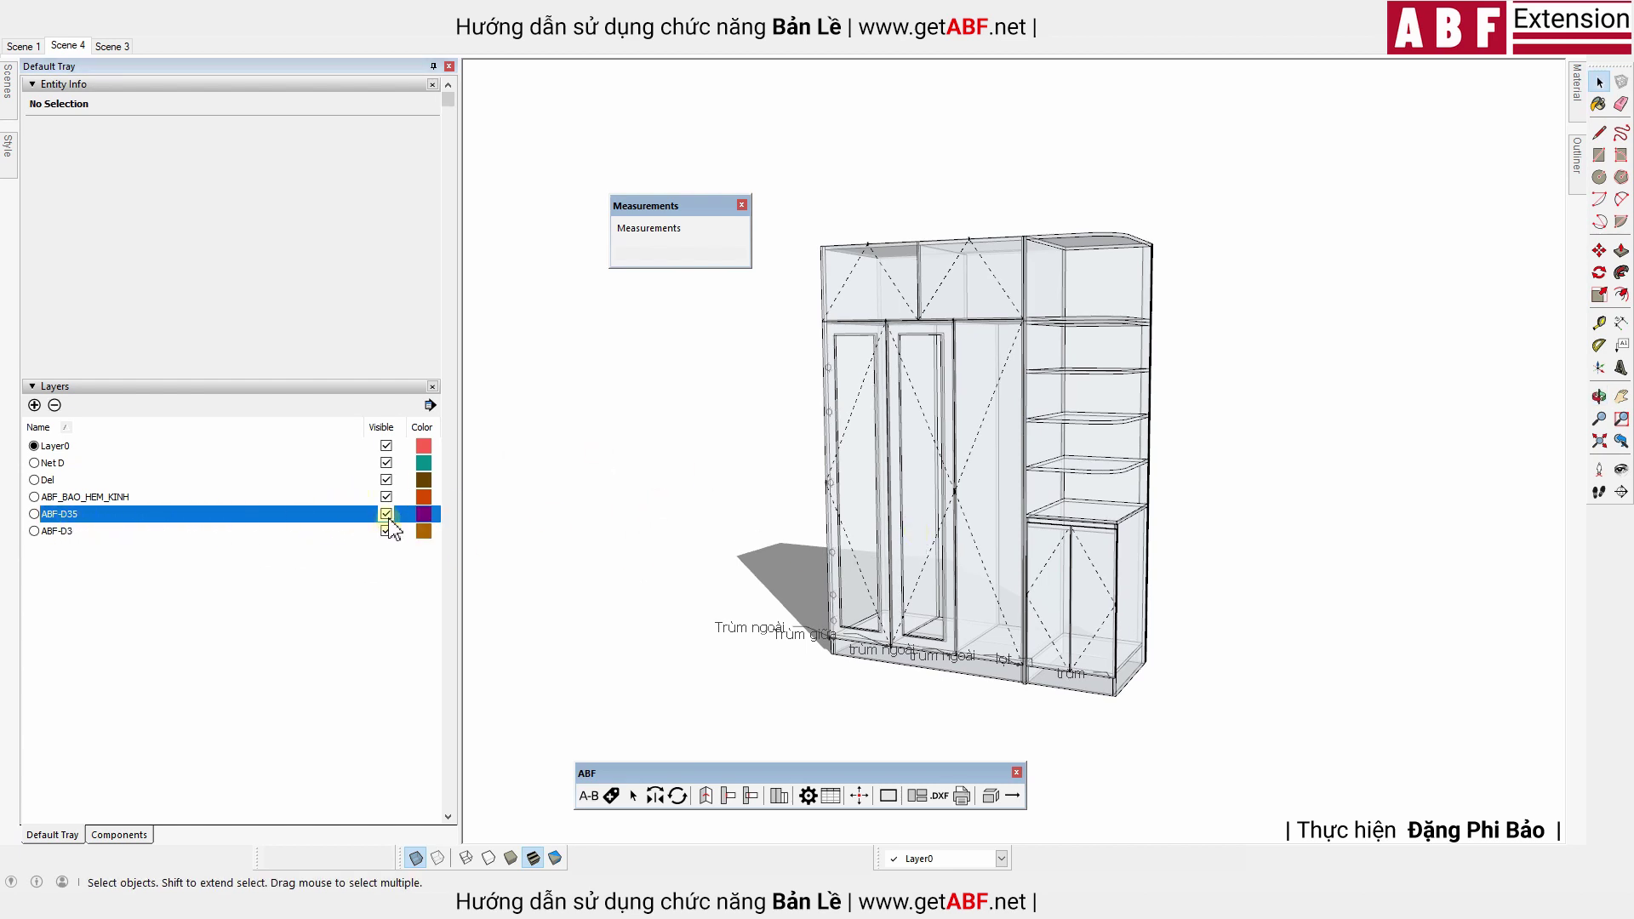
{"action": "scroll", "coordinate": [809, 383], "scroll_direction": "up", "scroll_amount": 3}
{"action": "scroll", "coordinate": [805, 387], "scroll_direction": "up", "scroll_amount": 2}
{"action": "left_click", "coordinate": [385, 514]}
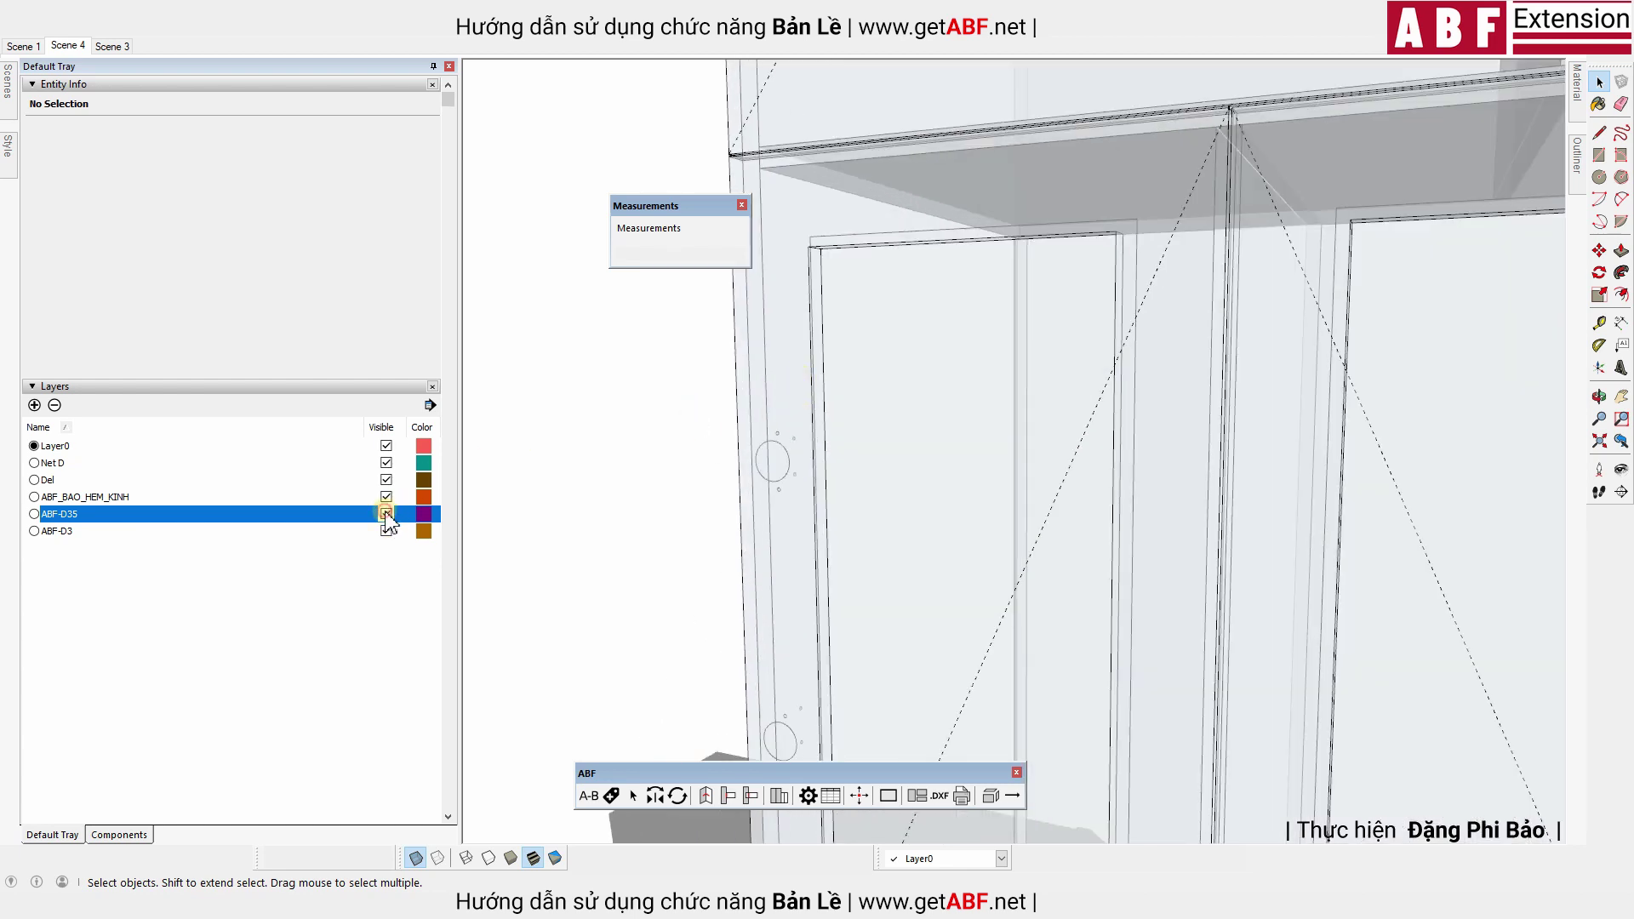
{"action": "left_click", "coordinate": [104, 536]}
{"action": "left_click", "coordinate": [386, 532]}
Compare the hinge cup layer name in ABF hinge settings with the layer list
{"action": "left_click", "coordinate": [807, 794]}
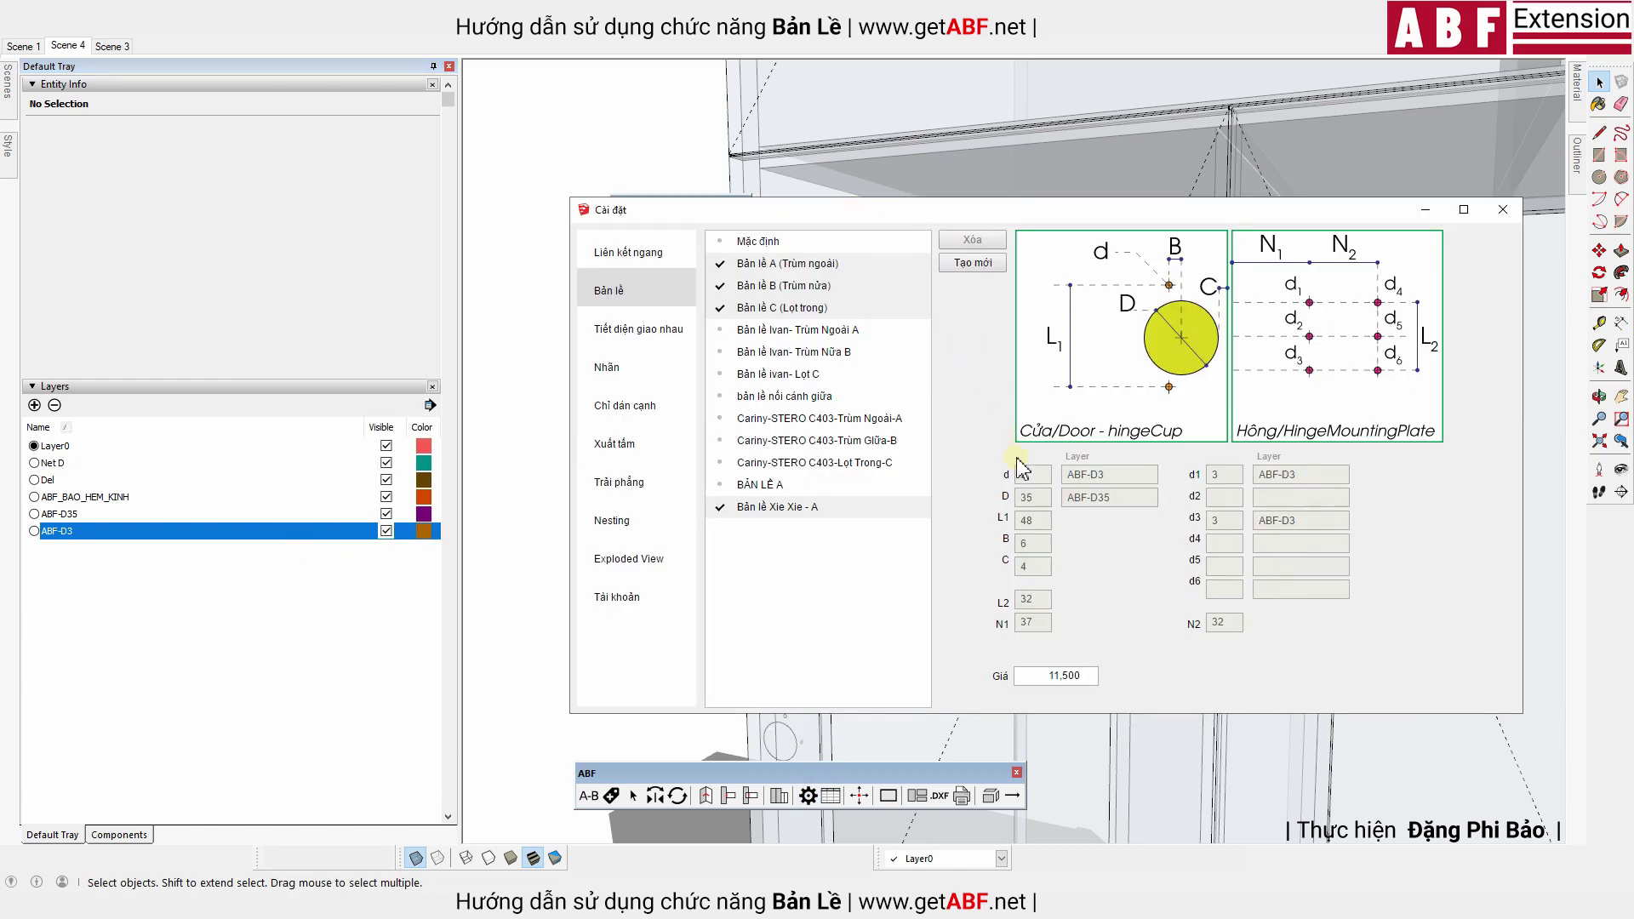
{"action": "left_click_drag", "start_coordinate": [1113, 497], "coordinate": [1076, 498]}
{"action": "left_click", "coordinate": [1503, 209]}
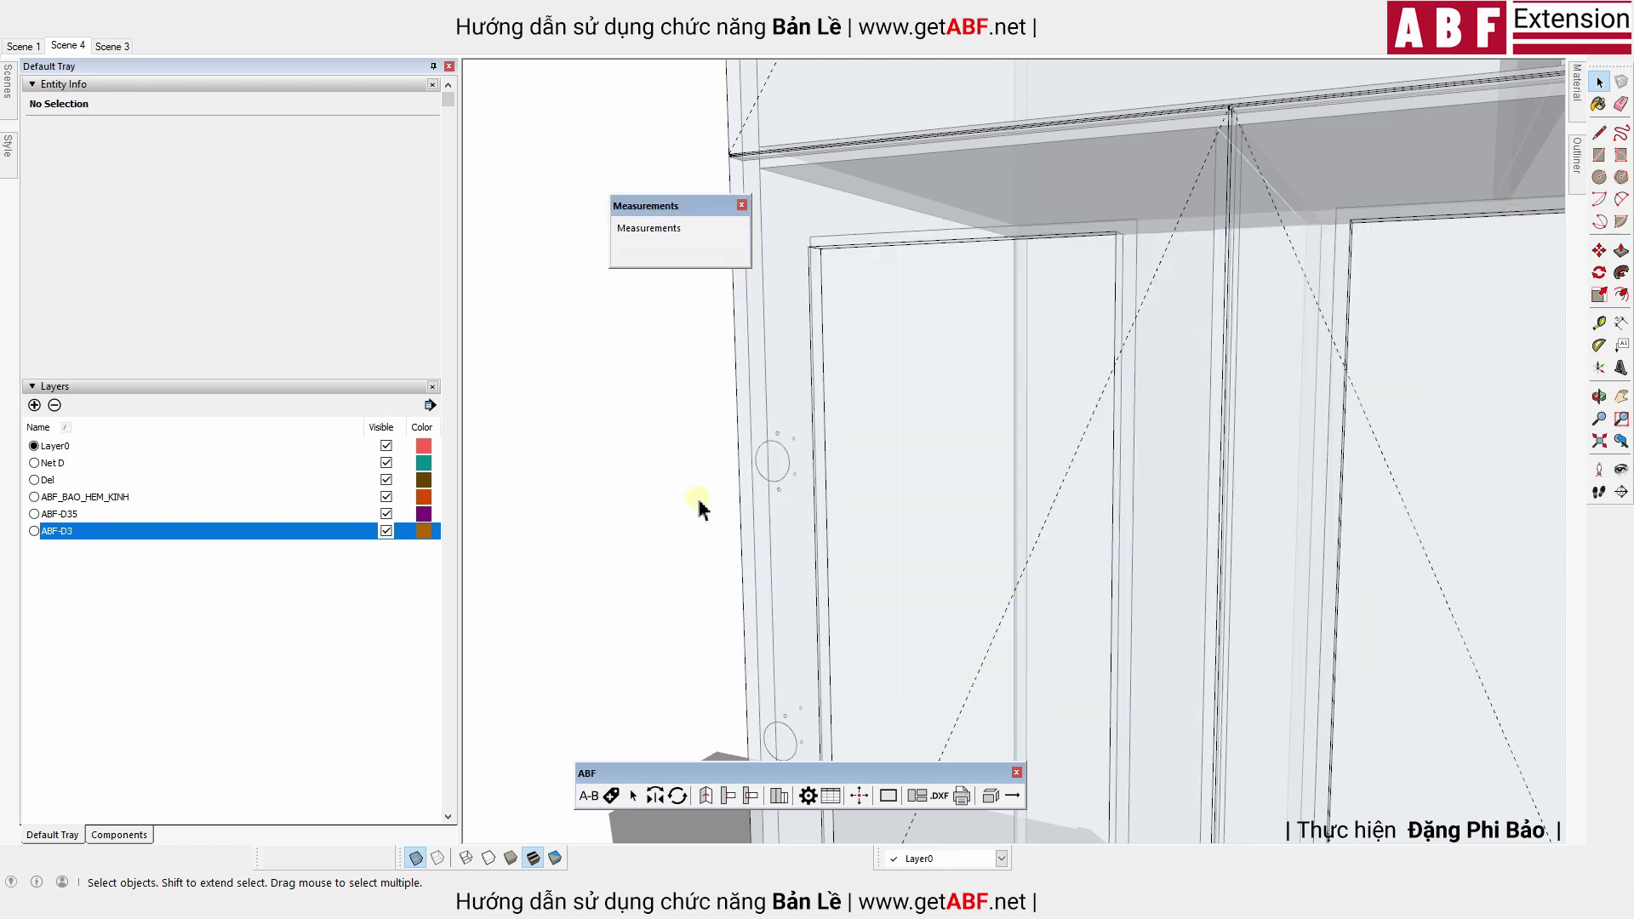
Delete the ABF-D35 and ABF-D3 layers together with their hinge-hole contents
{"action": "left_click", "coordinate": [76, 514]}
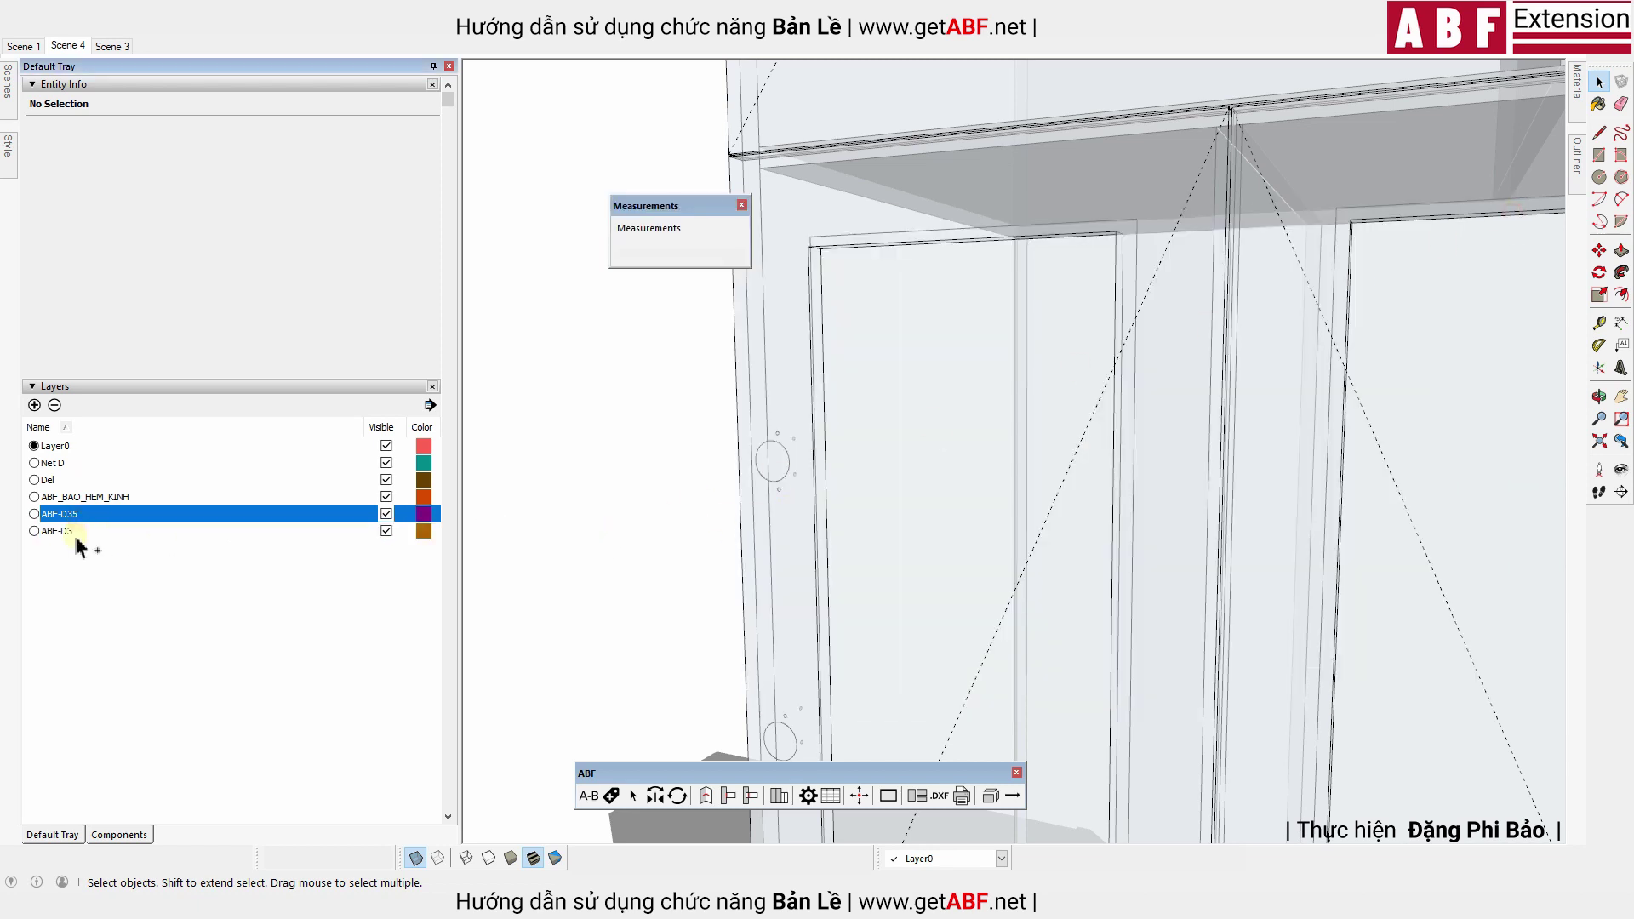
{"action": "left_click", "coordinate": [54, 405]}
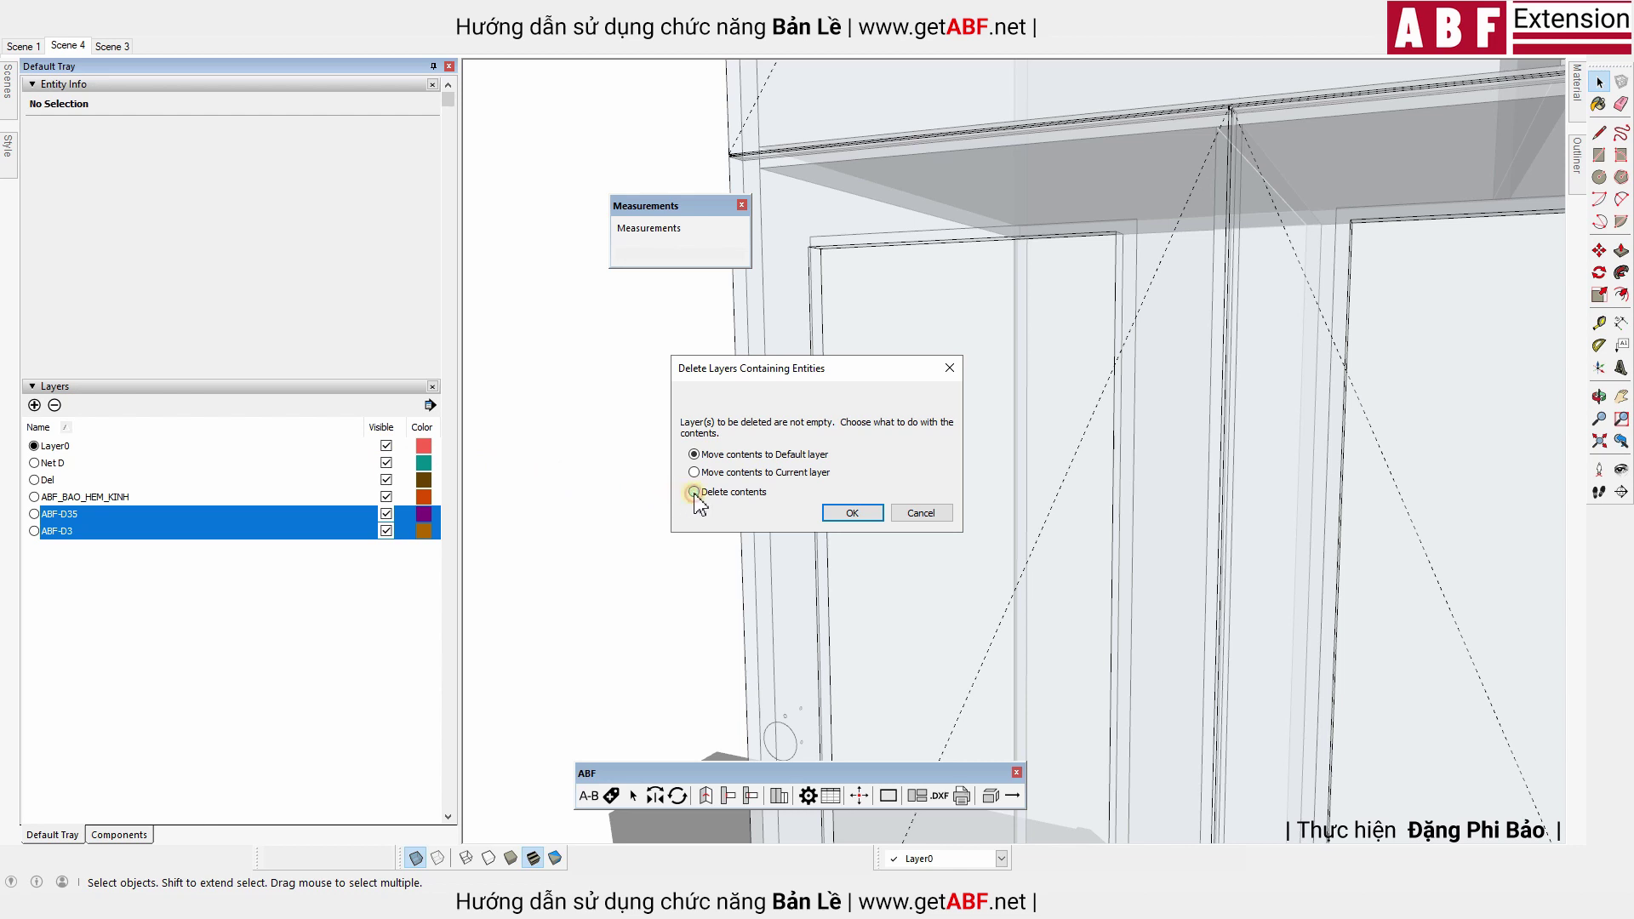
{"action": "left_click", "coordinate": [850, 514]}
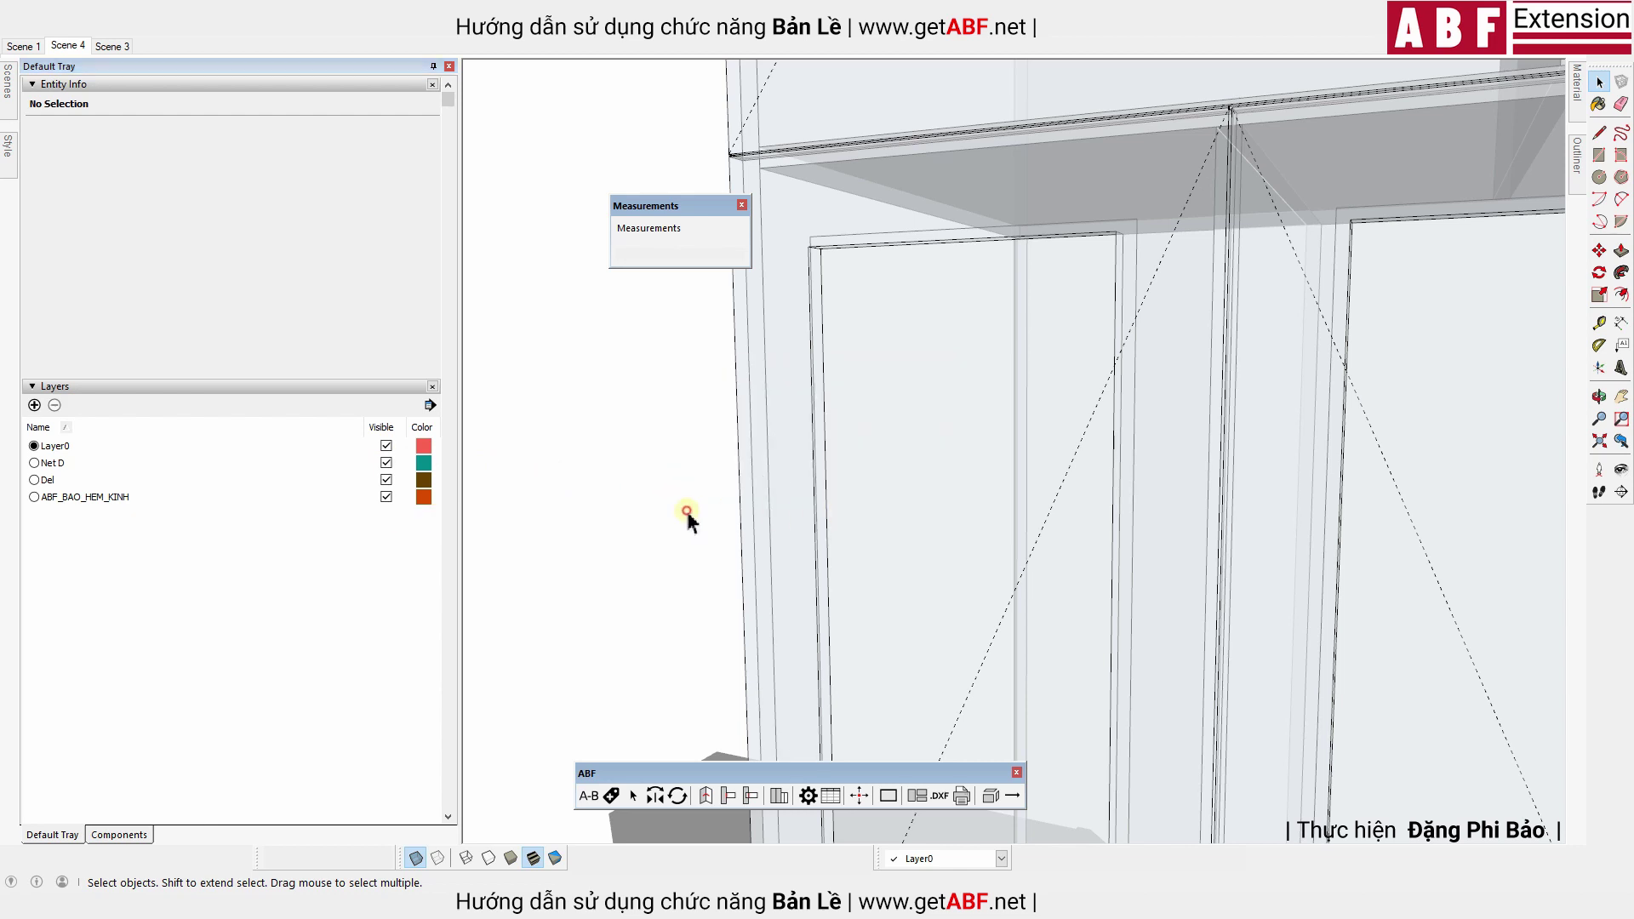
{"action": "scroll", "coordinate": [688, 521], "scroll_direction": "down", "scroll_amount": 3}
{"action": "left_click", "coordinate": [707, 796]}
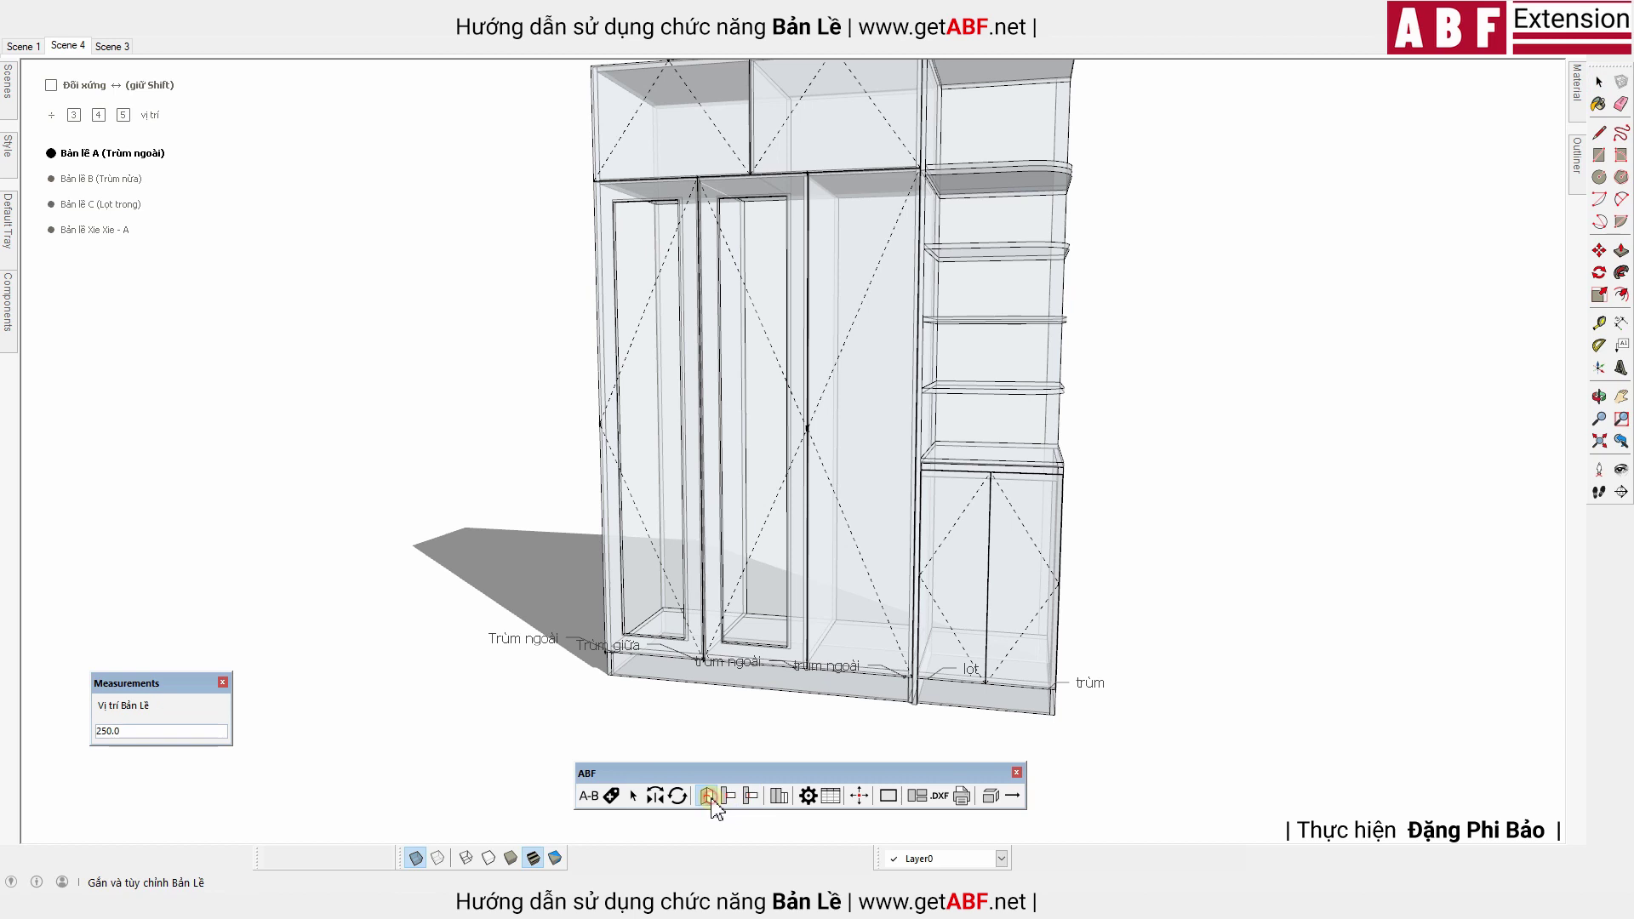
Refit the left door with hinges at four positions
{"action": "left_click", "coordinate": [628, 274]}
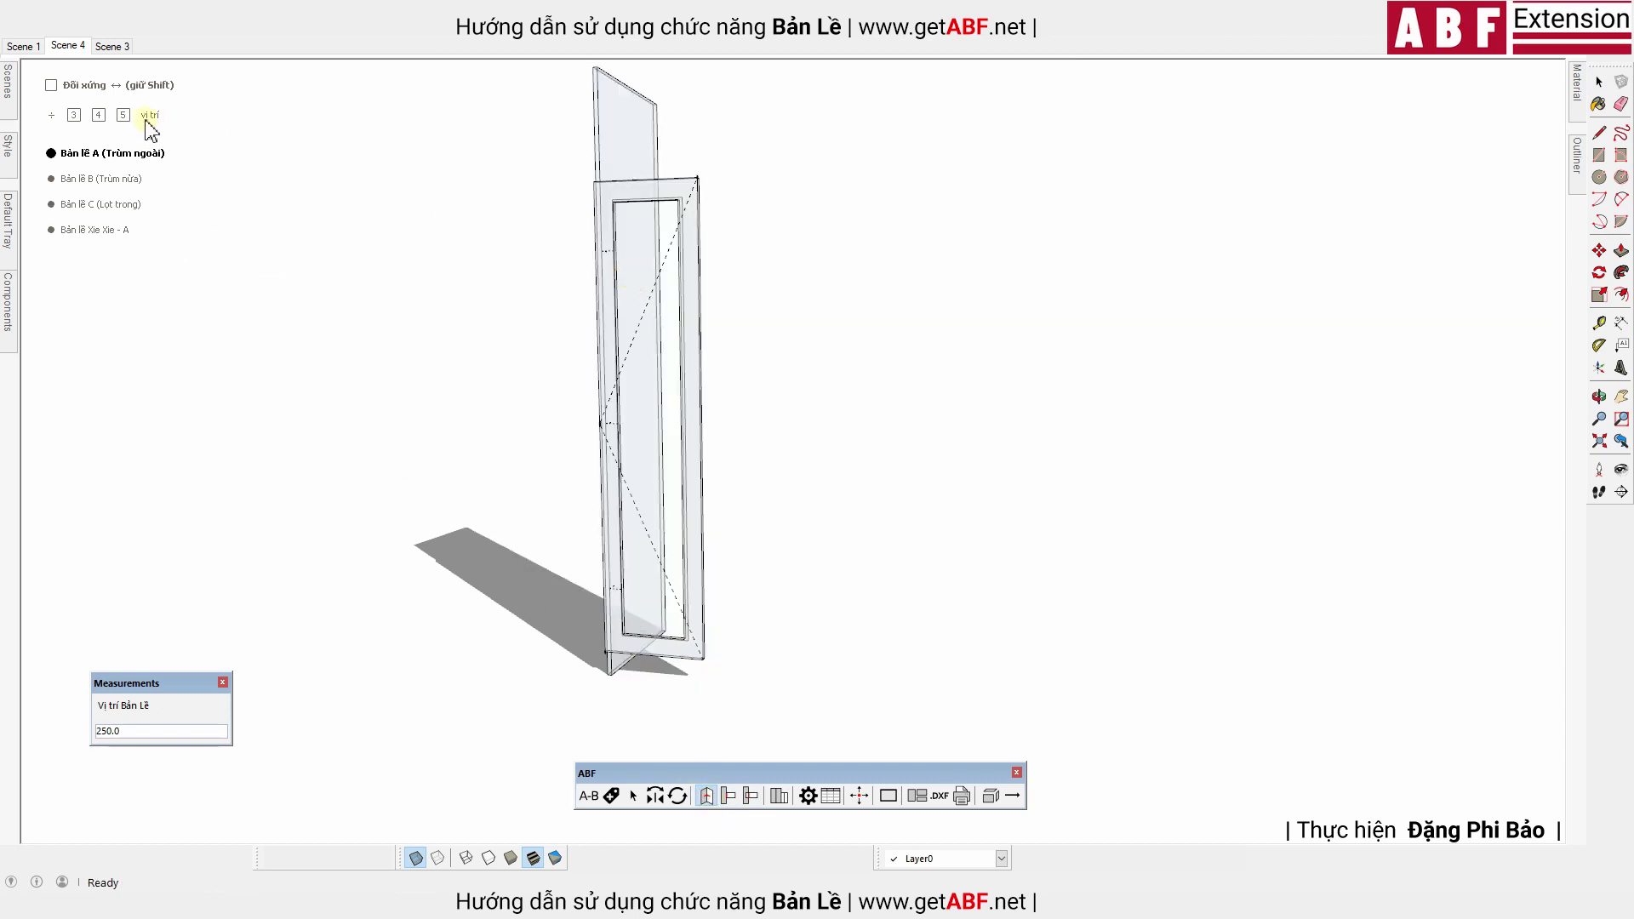
{"action": "left_click", "coordinate": [100, 116]}
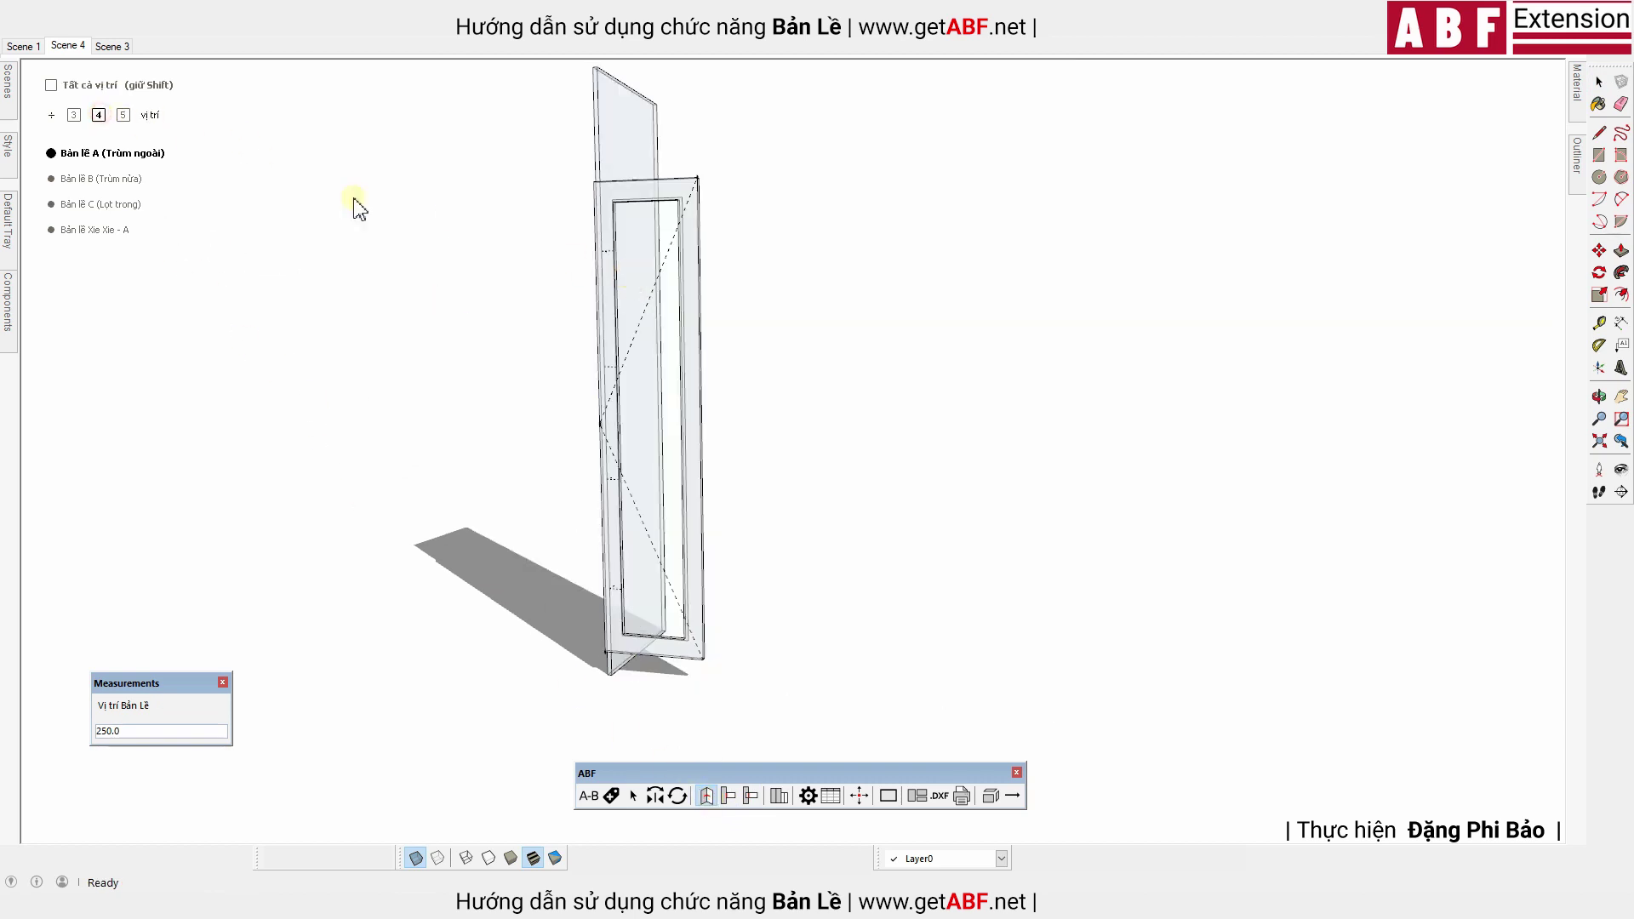
{"action": "left_click", "coordinate": [608, 254]}
{"action": "left_click", "coordinate": [609, 223]}
{"action": "key", "text": "shift"}
{"action": "left_click", "coordinate": [610, 208], "text": "shift"}
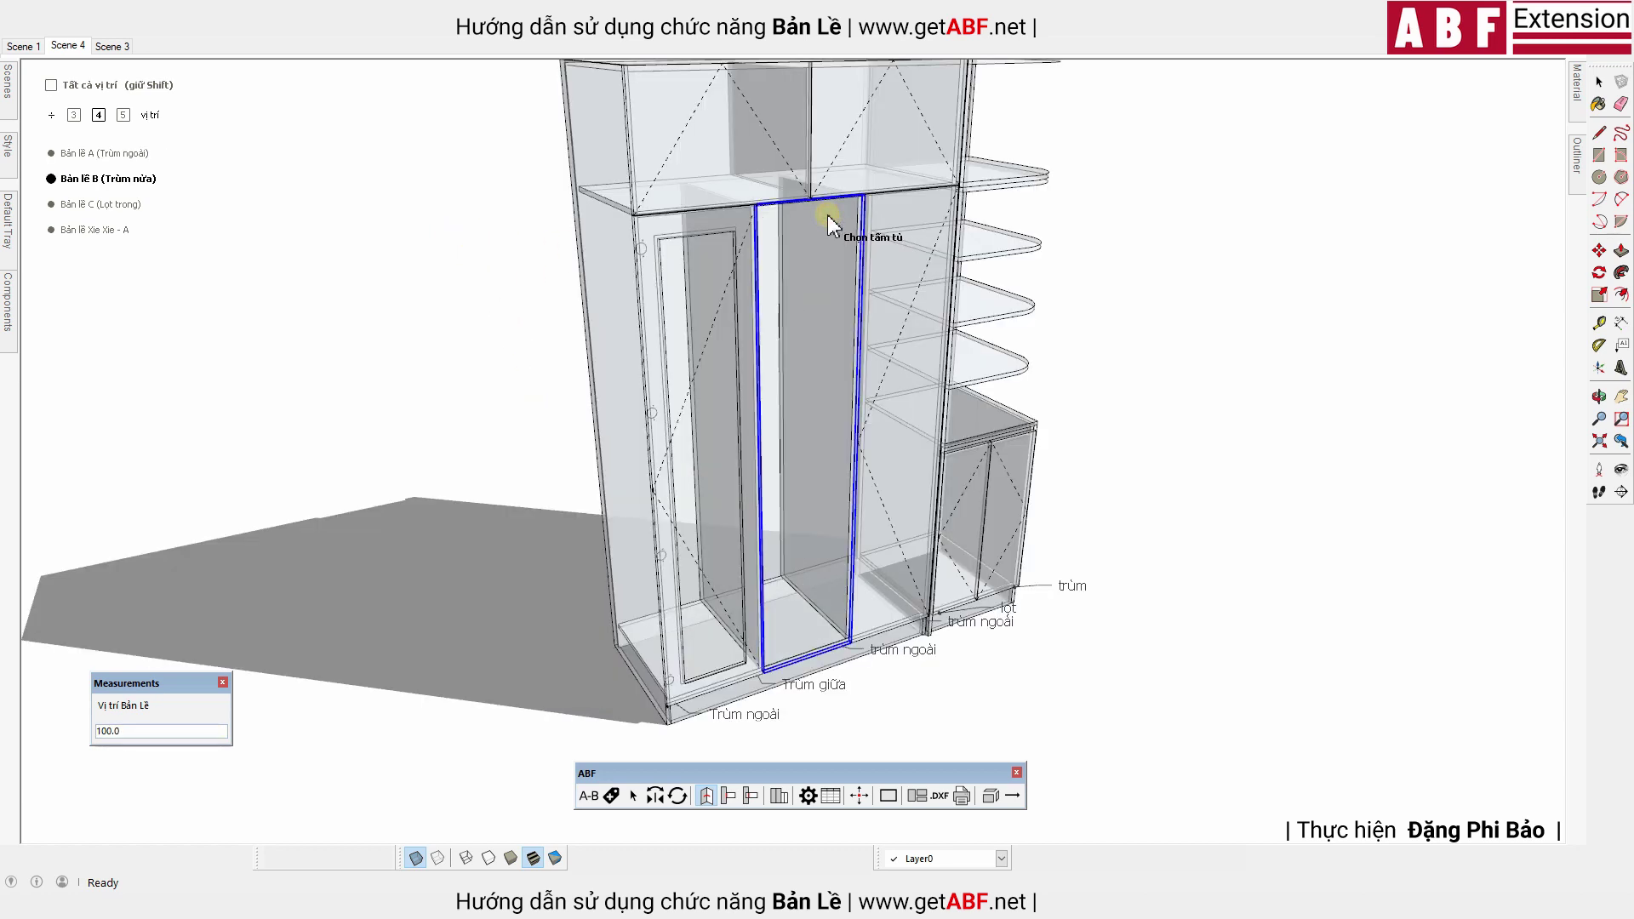
Add Bản lề A (Trùm ngoài) hinges to the middle door
{"action": "key", "text": "Up"}
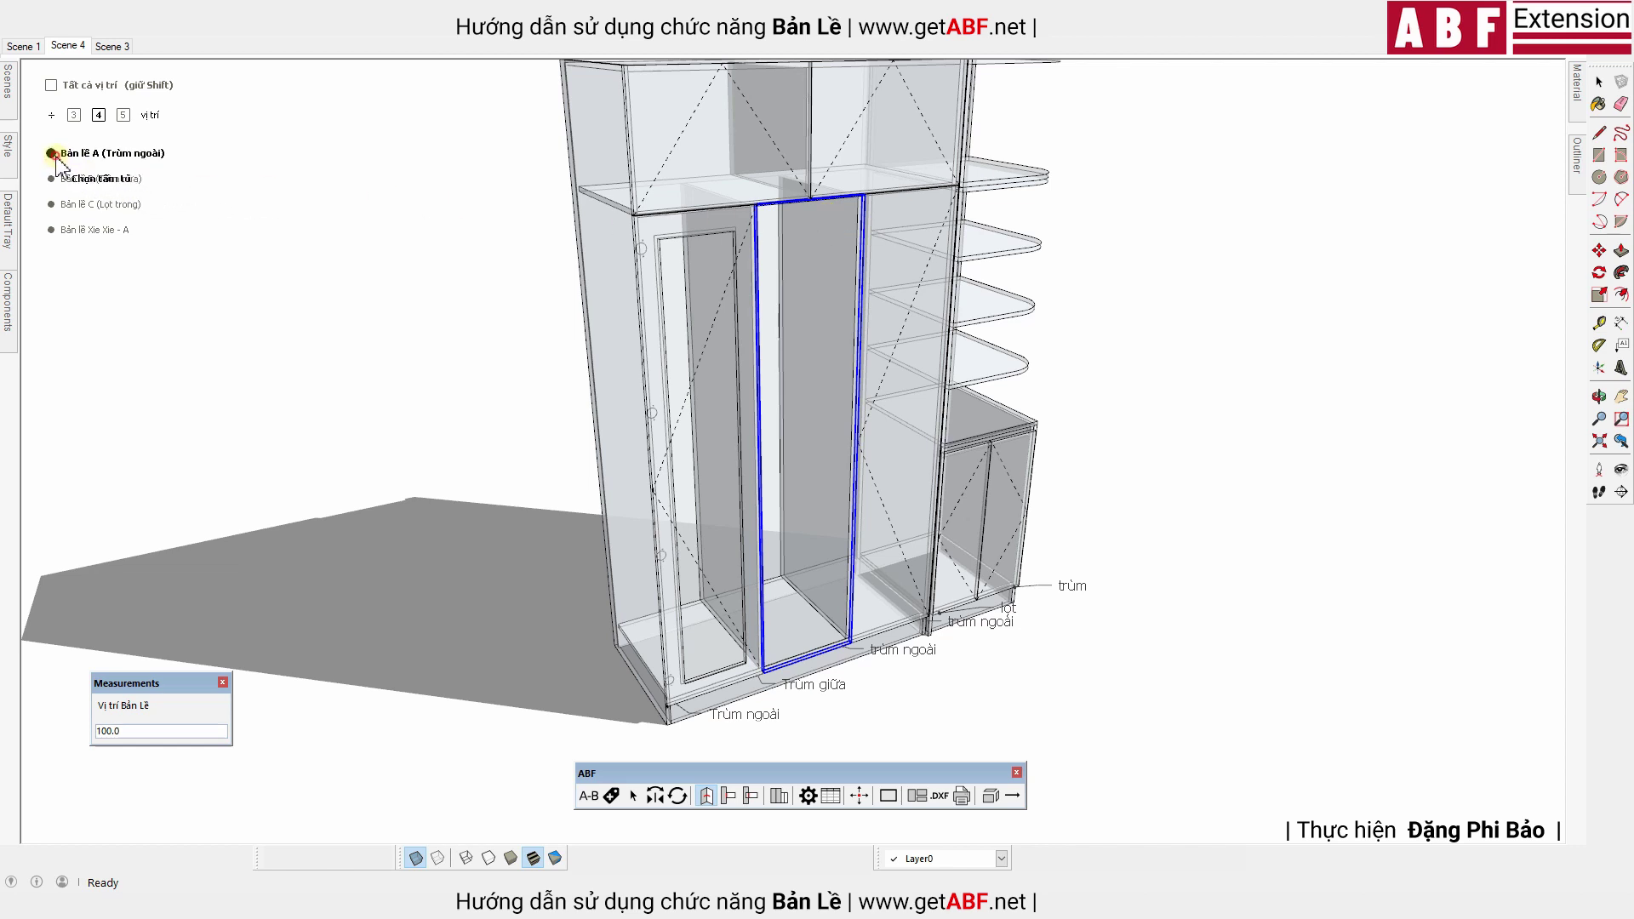
{"action": "left_click", "coordinate": [835, 227]}
{"action": "left_click", "coordinate": [850, 227], "text": "shift"}
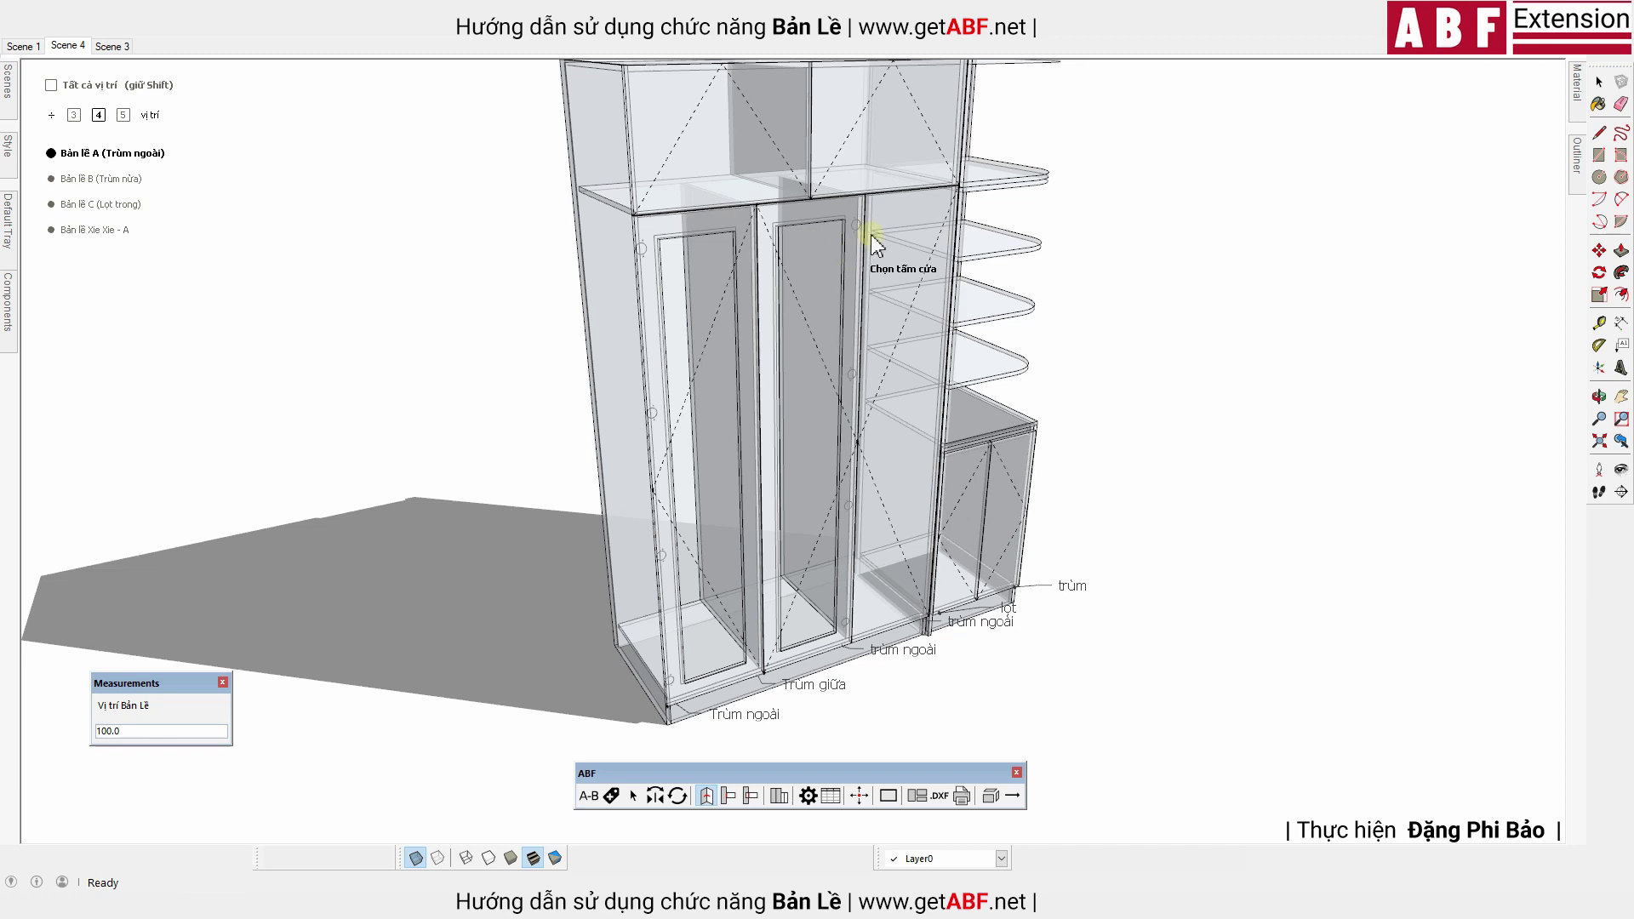
Hinge the tall right door to its side panel
{"action": "left_click", "coordinate": [915, 216]}
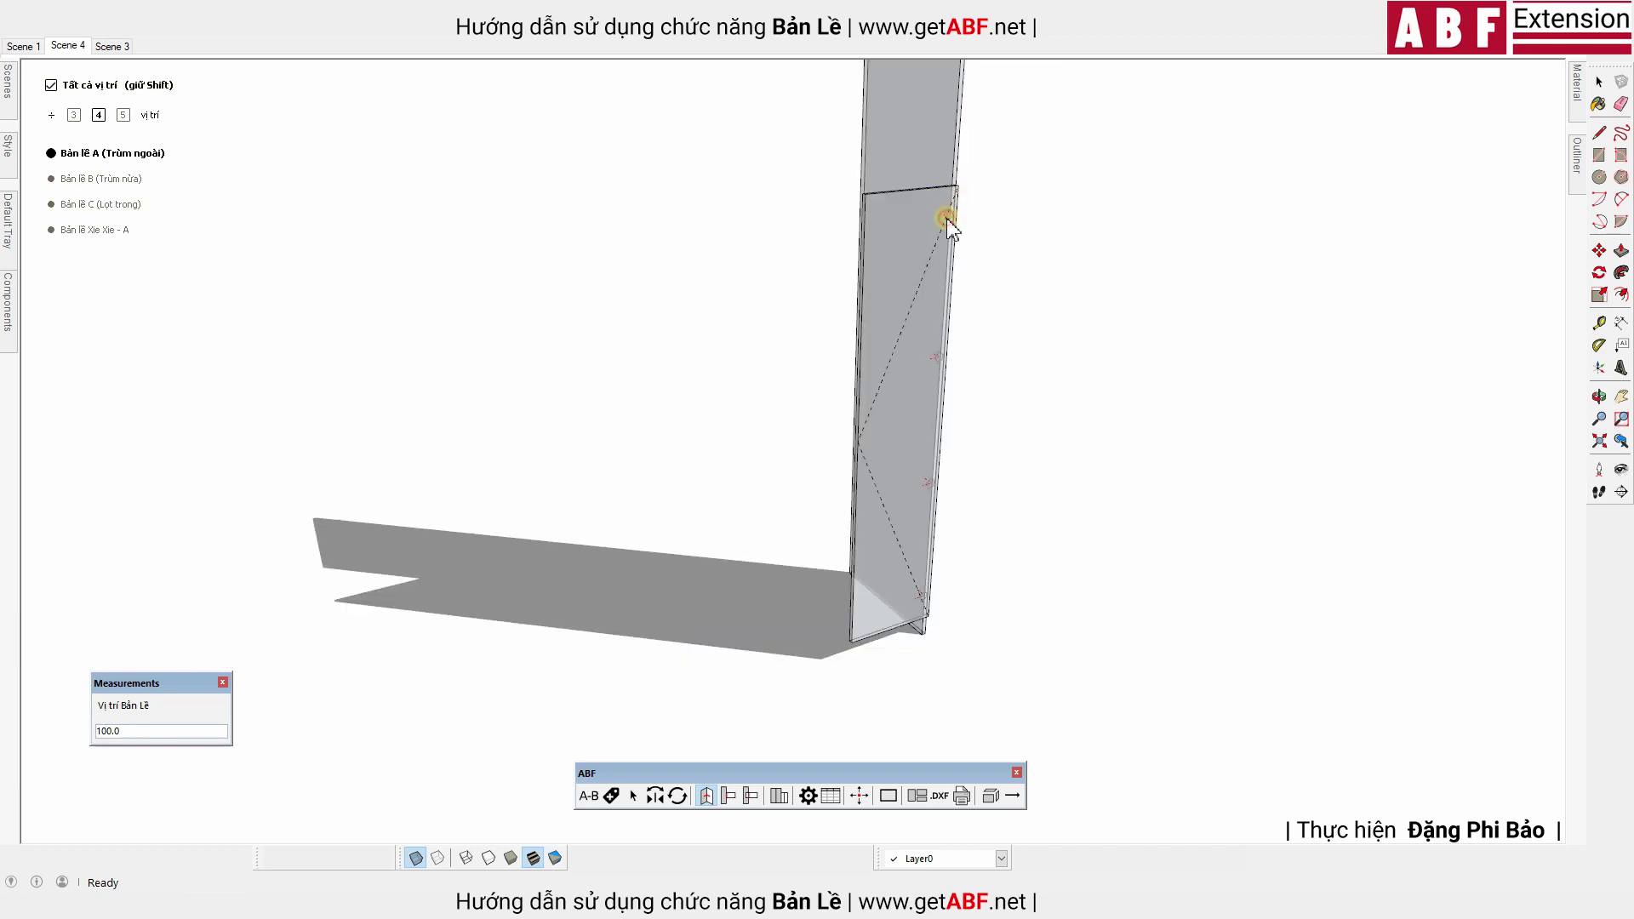
{"action": "left_click", "coordinate": [1069, 276]}
{"action": "key", "text": "o"}
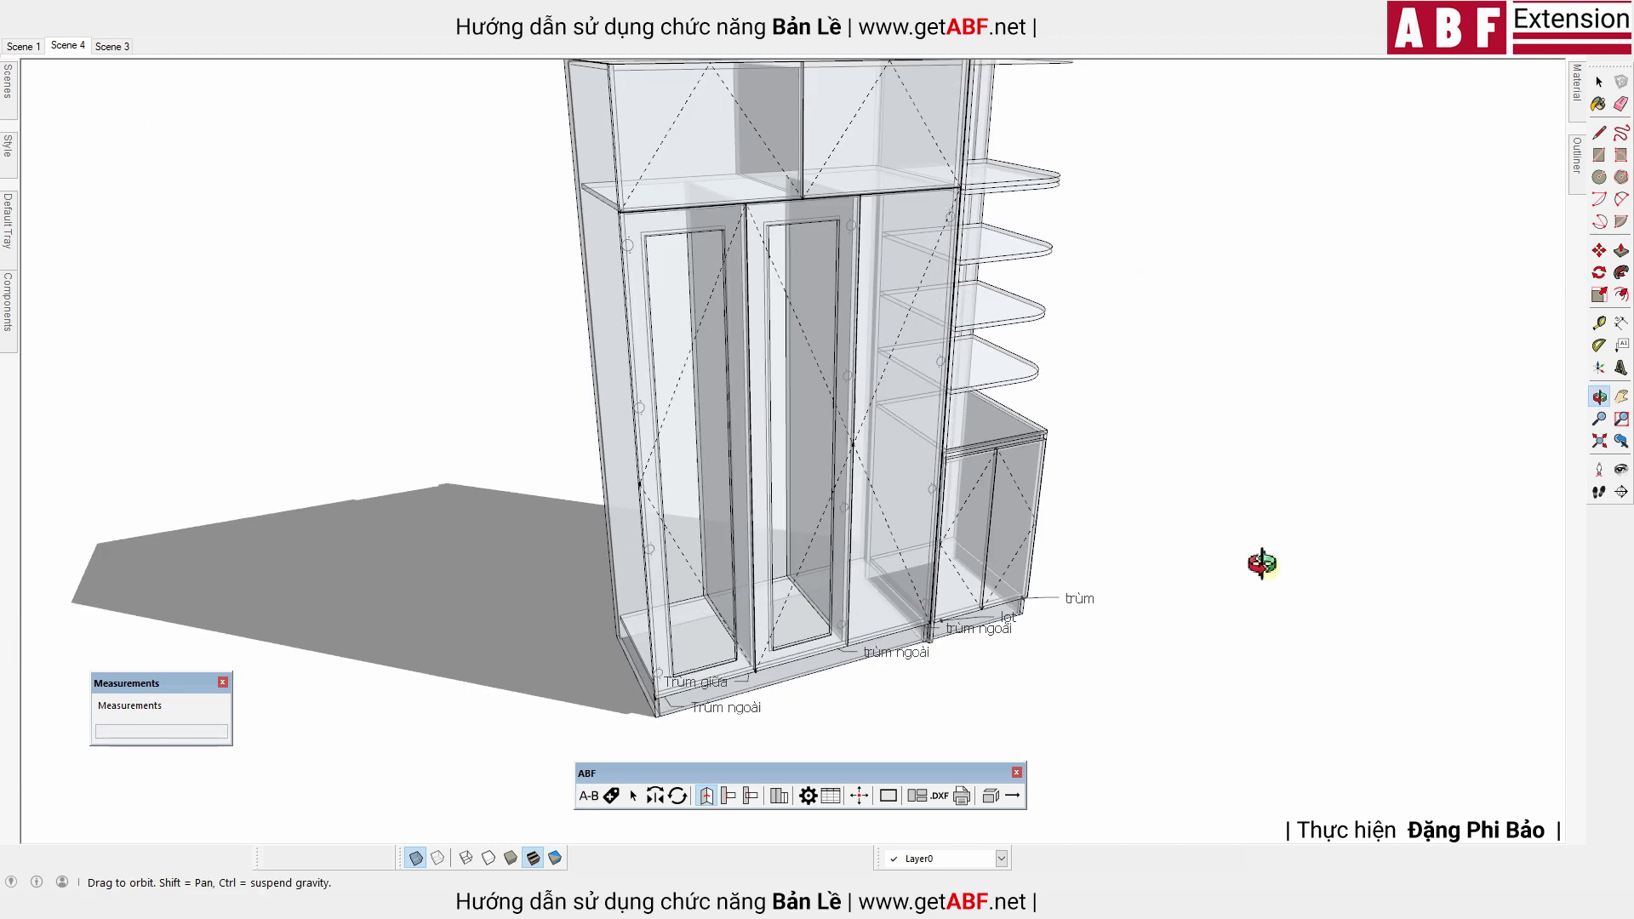
{"action": "middle_click_drag", "start_coordinate": [1262, 563], "coordinate": [711, 493]}
{"action": "scroll", "coordinate": [977, 621], "scroll_direction": "up", "scroll_amount": 2}
{"action": "scroll", "coordinate": [885, 536], "scroll_direction": "up", "scroll_amount": 2}
{"action": "scroll", "coordinate": [768, 462], "scroll_direction": "up", "scroll_amount": 1}
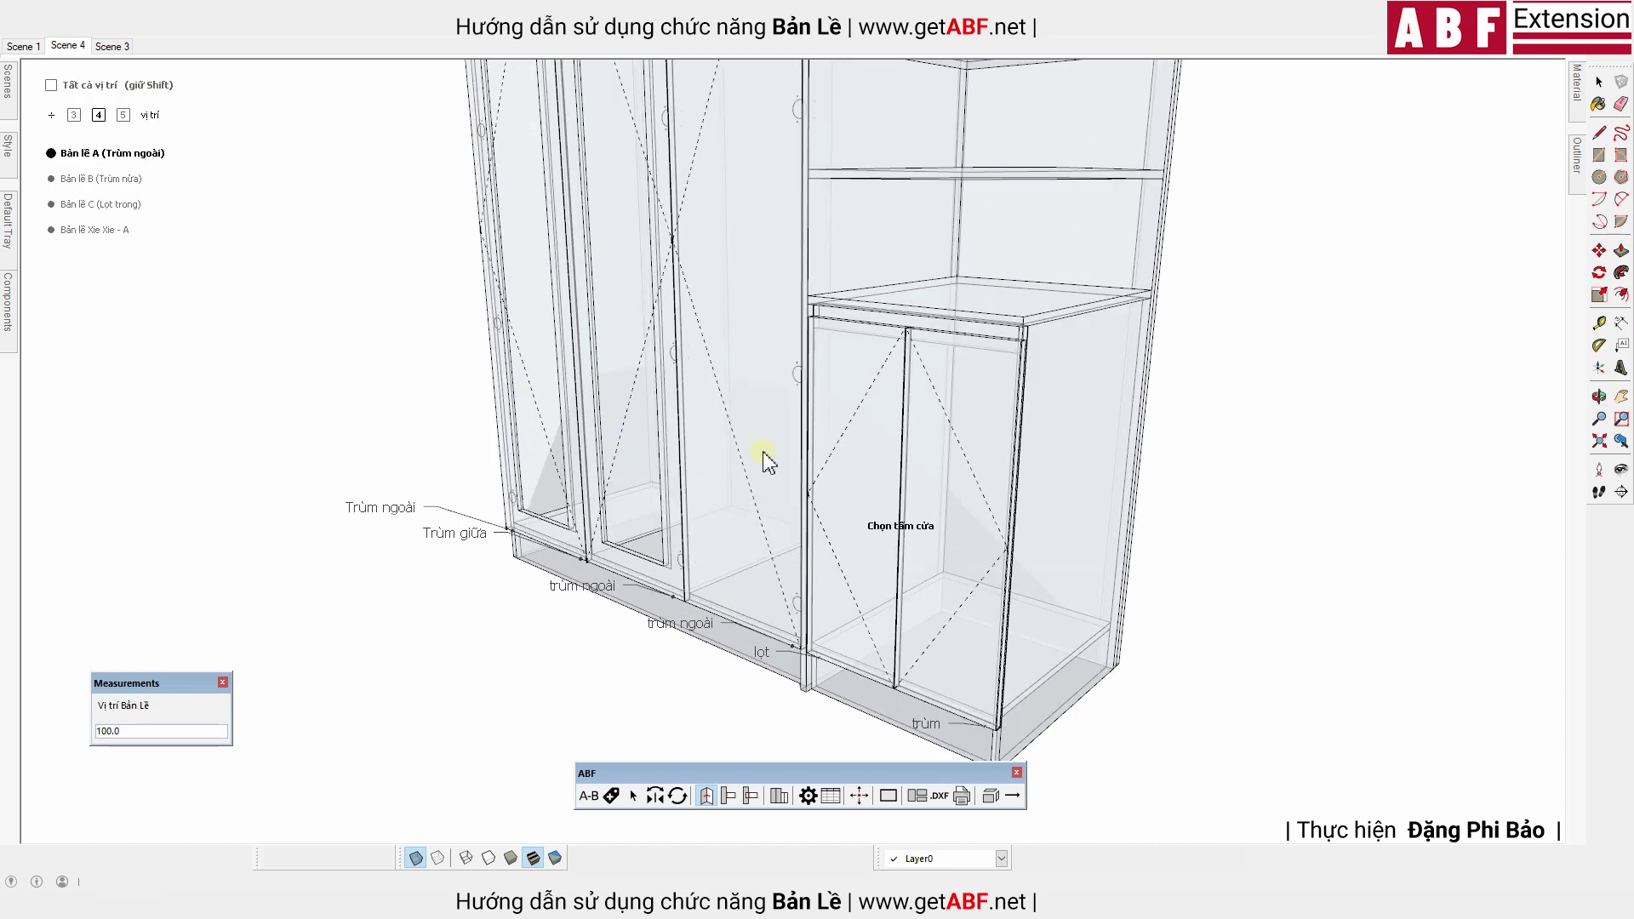
Fit Bản lề C (Lọt trong) inset hinges at all positions on the lower-left door
{"action": "left_click", "coordinate": [85, 205]}
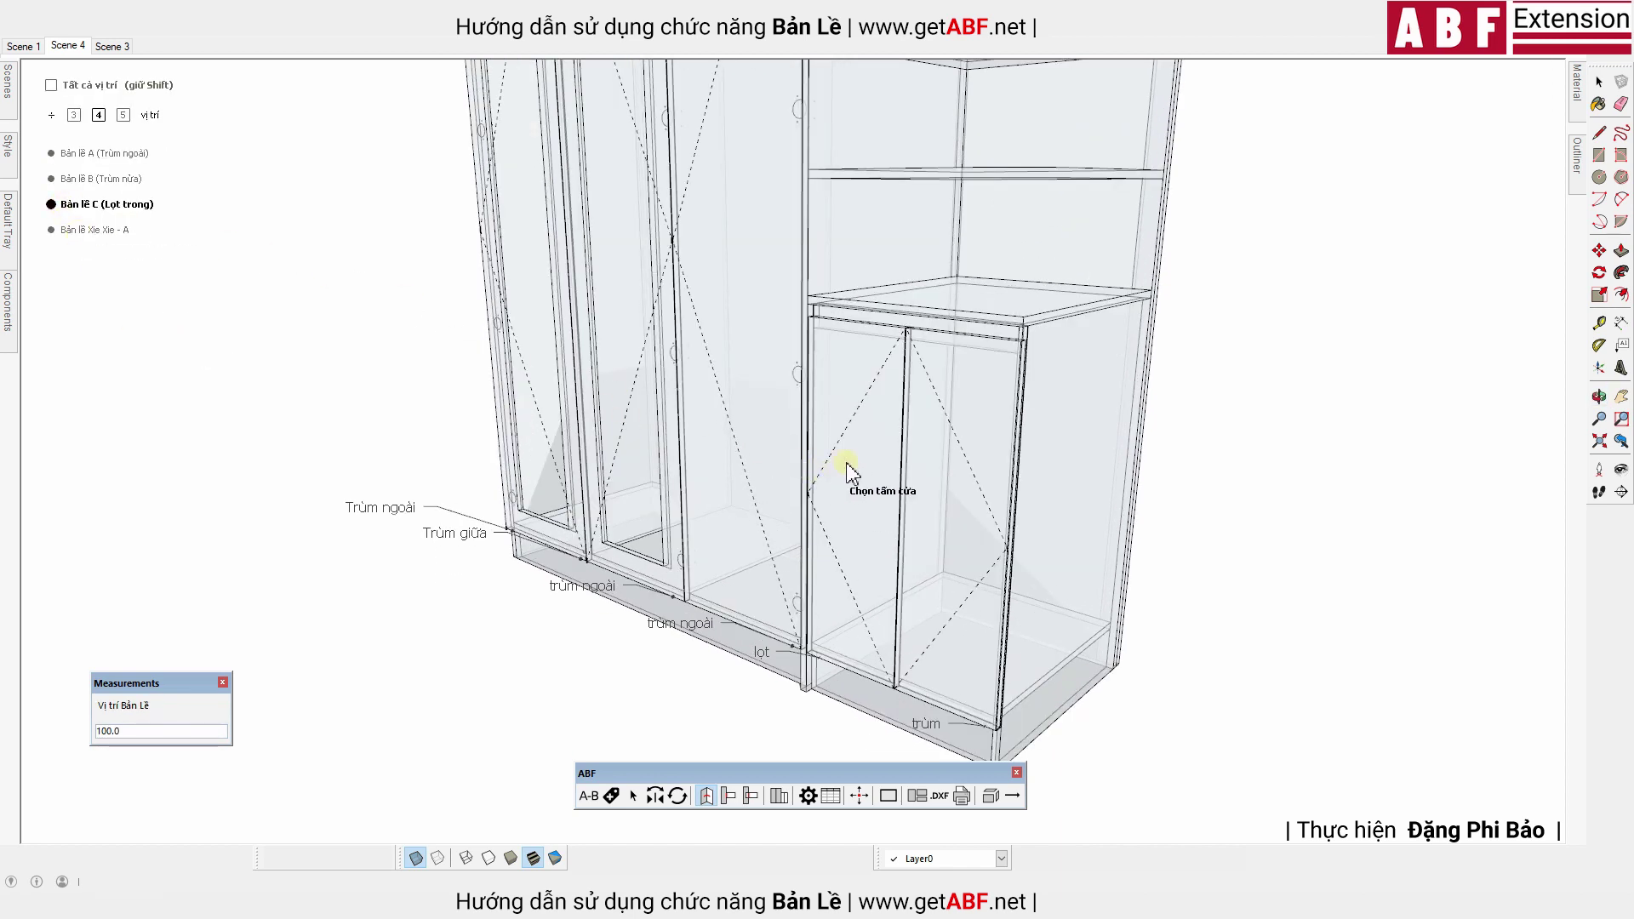
{"action": "left_click", "coordinate": [844, 382]}
{"action": "key", "text": "shift"}
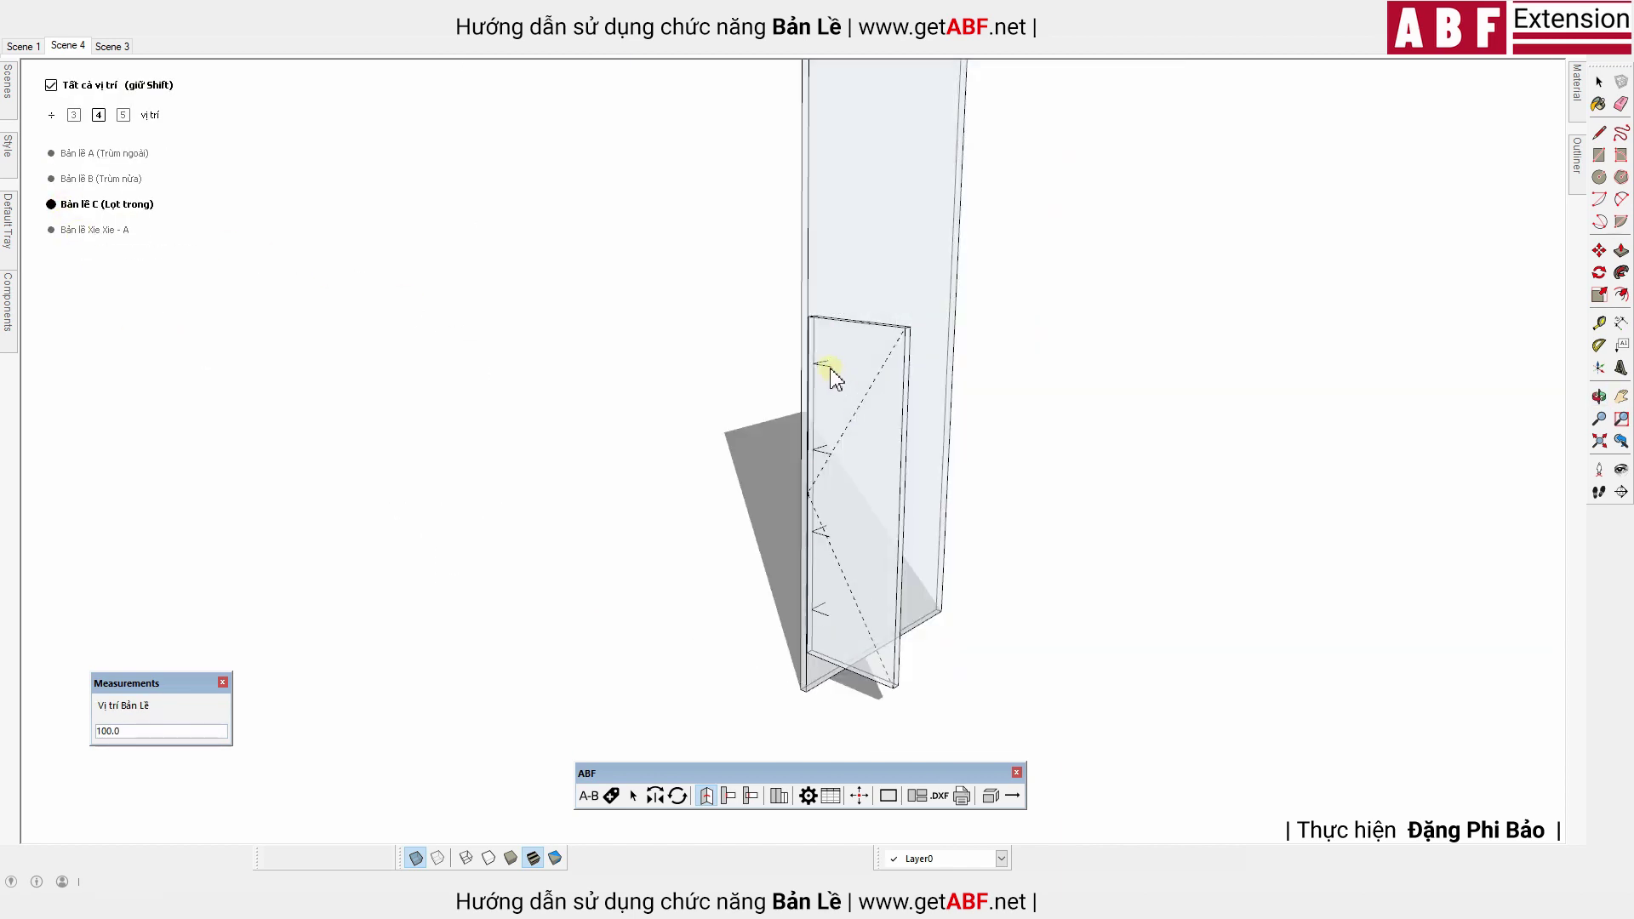
{"action": "left_click", "coordinate": [831, 371], "text": "shift"}
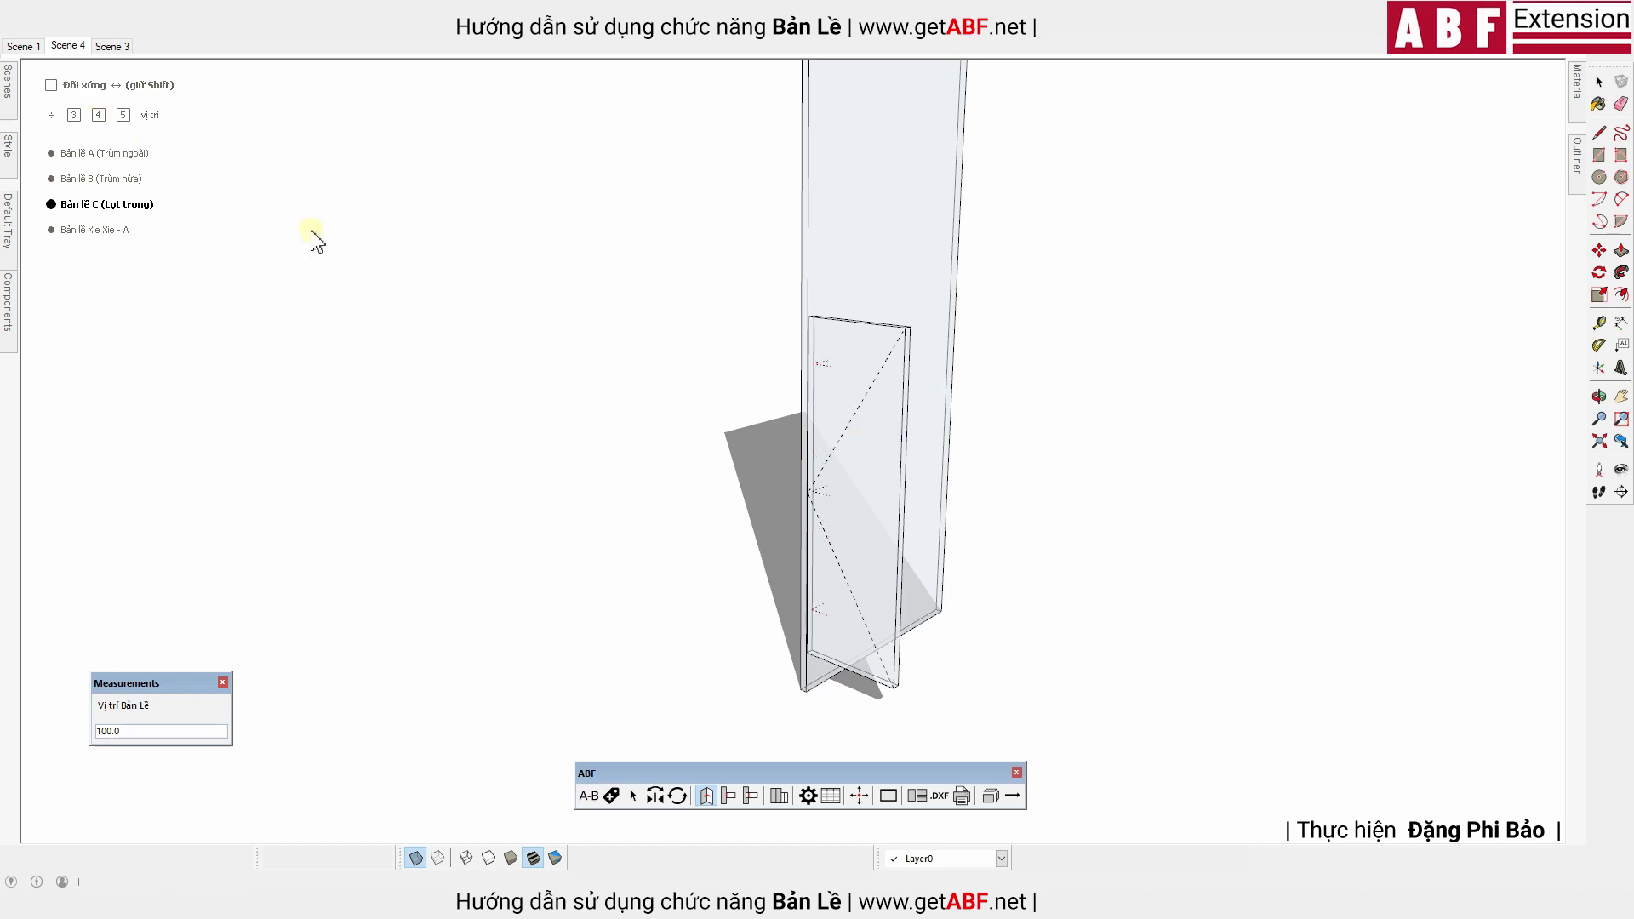
{"action": "key", "text": "shift"}
Choose Bản lề Xie Xie - A for the lower cabinet's remaining door
{"action": "left_click", "coordinate": [52, 231]}
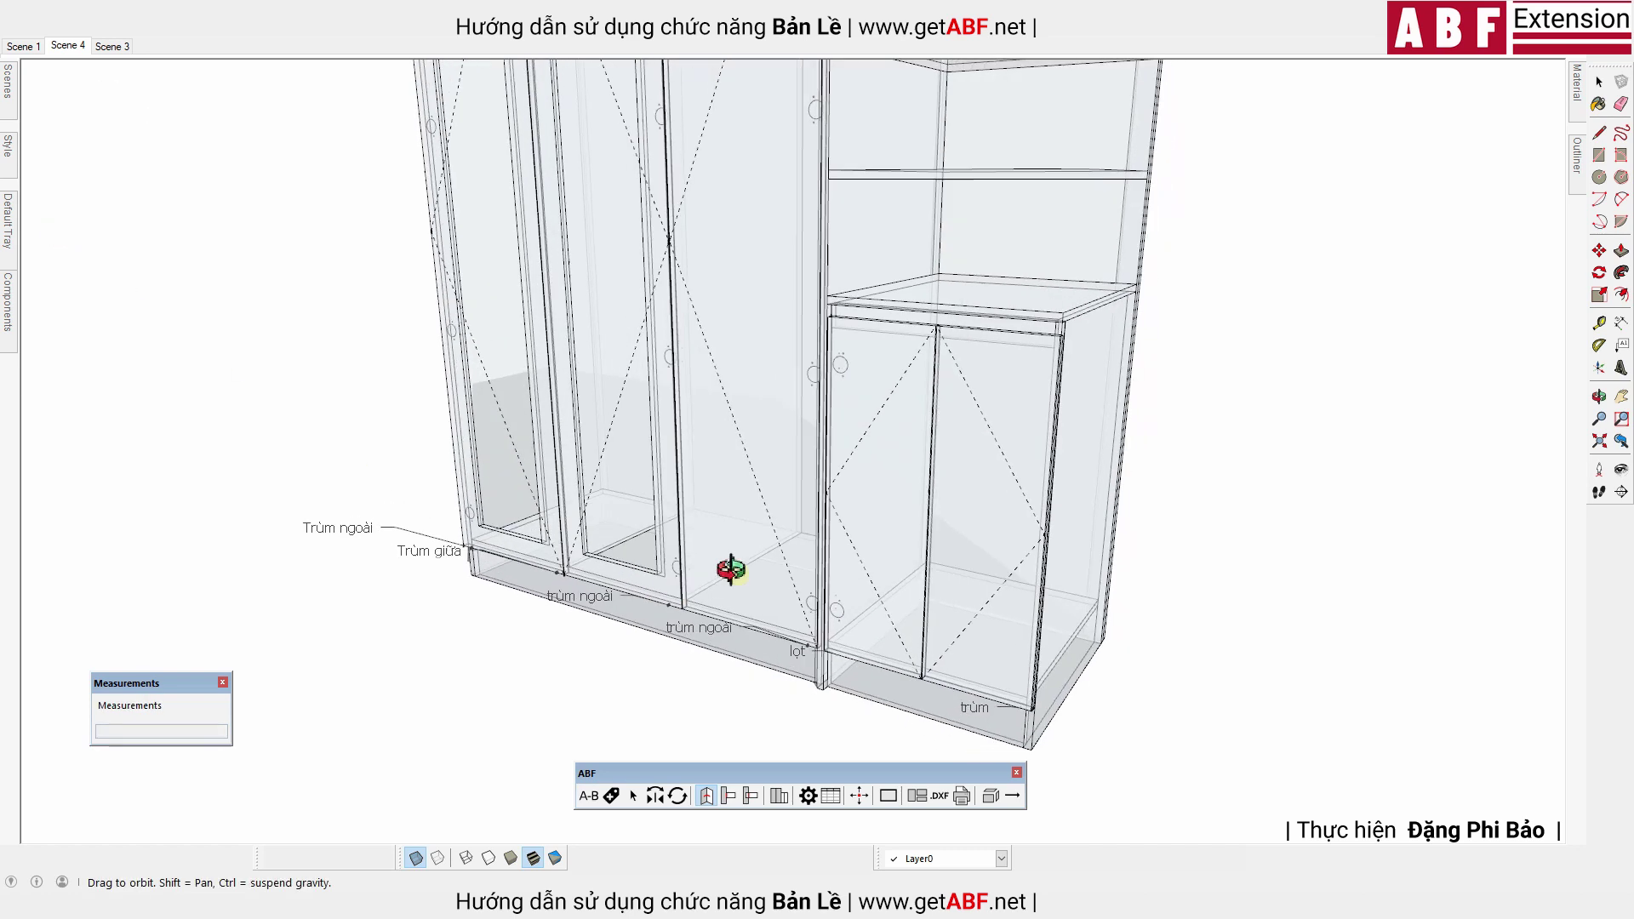
{"action": "middle_click_drag", "start_coordinate": [675, 777], "coordinate": [1050, 539]}
{"action": "left_click", "coordinate": [1062, 406]}
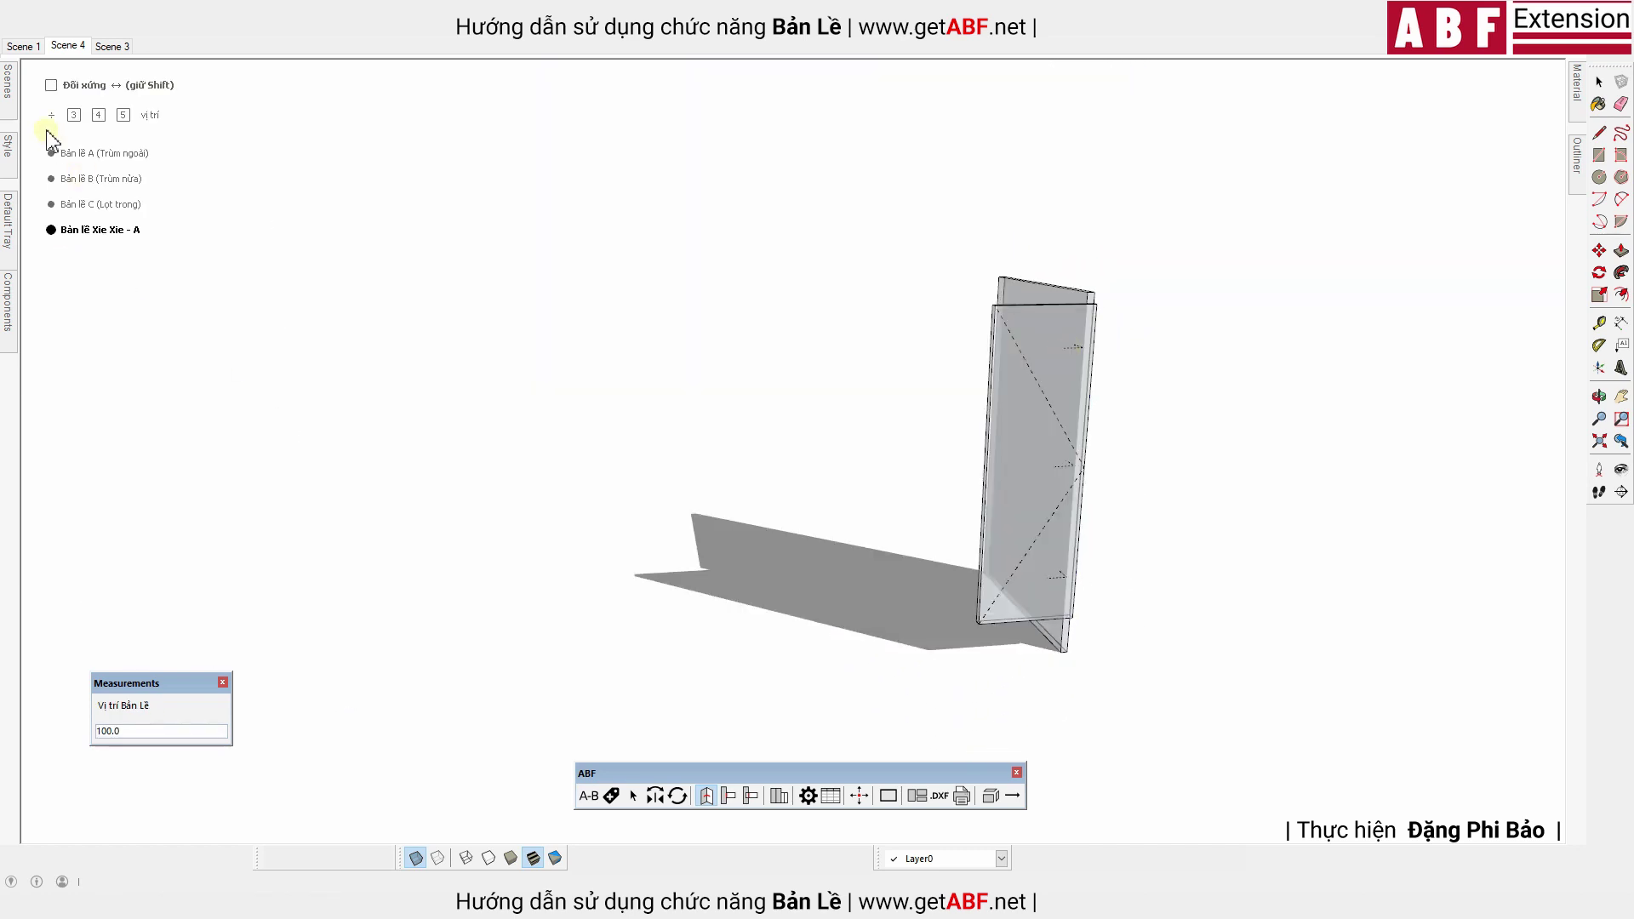
Place three Bản lề Xie Xie - A hinges on the second lower door and both top doors
{"action": "left_click", "coordinate": [74, 115]}
{"action": "left_click", "coordinate": [1076, 349]}
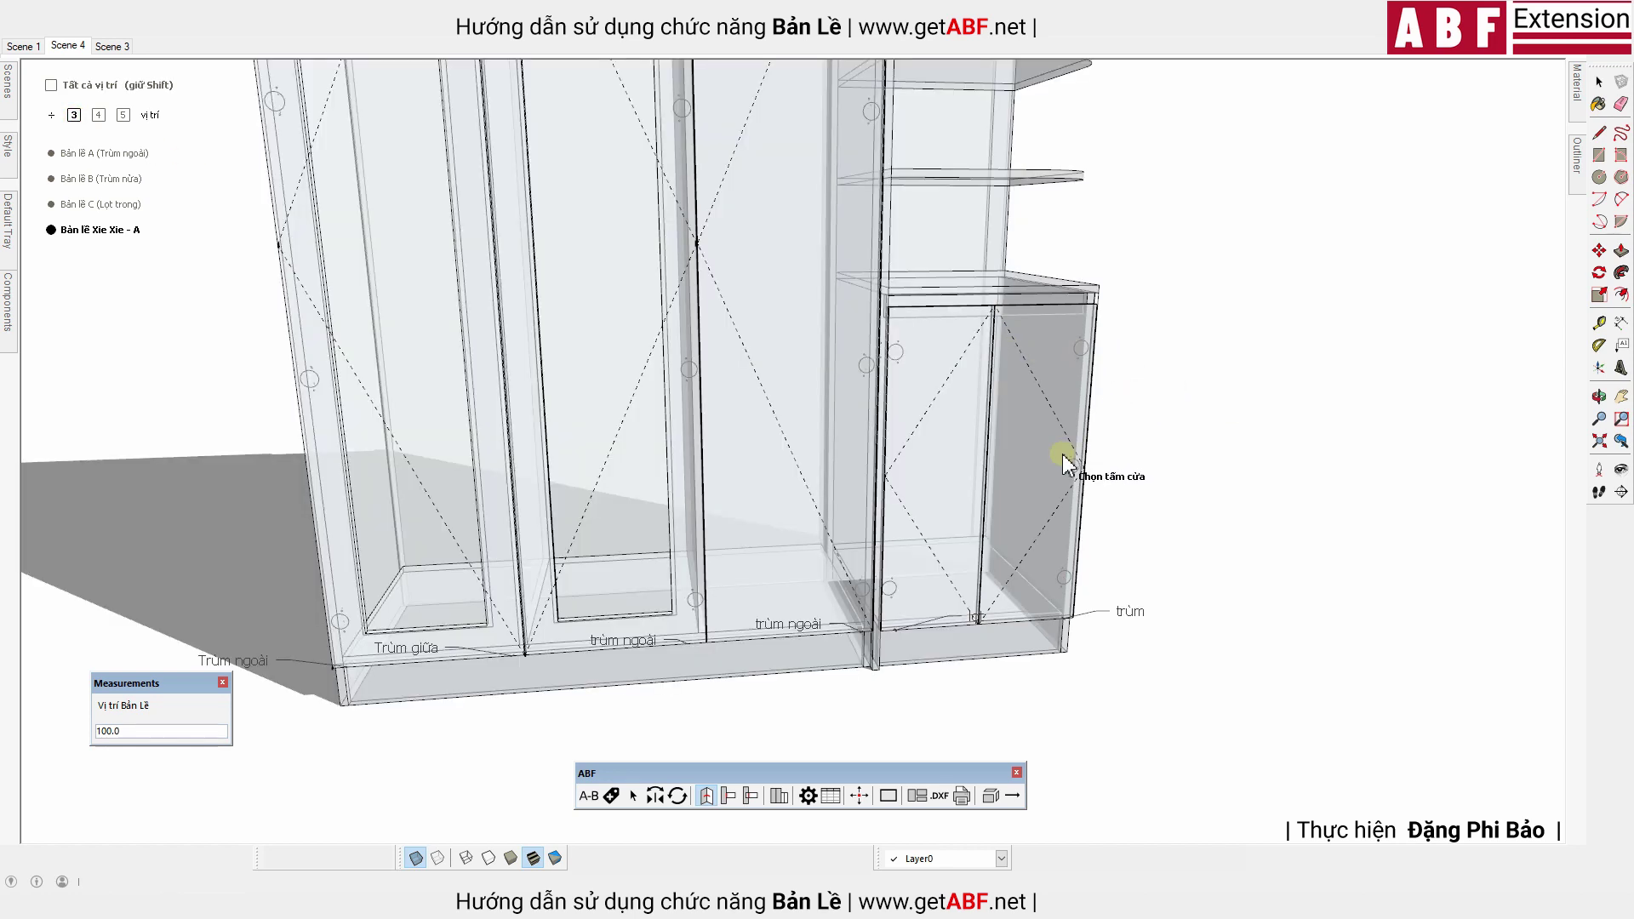
{"action": "mouse_move", "coordinate": [1061, 456]}
{"action": "middle_mouse_down"}
{"action": "mouse_move", "coordinate": [987, 372]}
{"action": "mouse_move", "coordinate": [993, 668]}
{"action": "mouse_move", "coordinate": [864, 434]}
{"action": "mouse_move", "coordinate": [694, 266]}
{"action": "middle_mouse_up"}
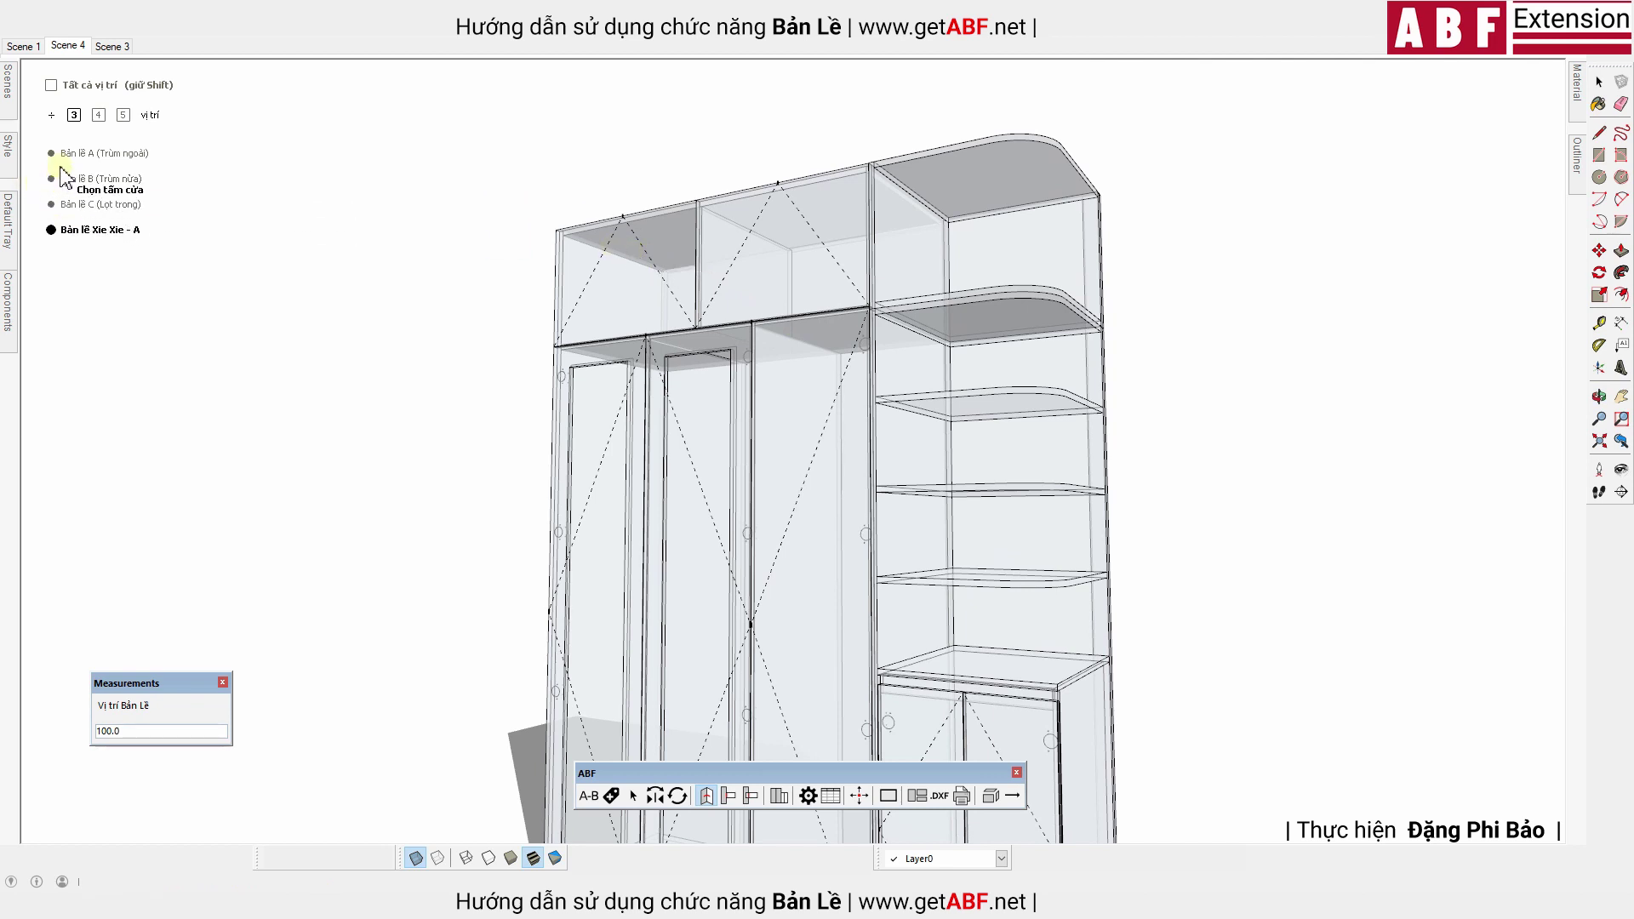
{"action": "left_click", "coordinate": [625, 281]}
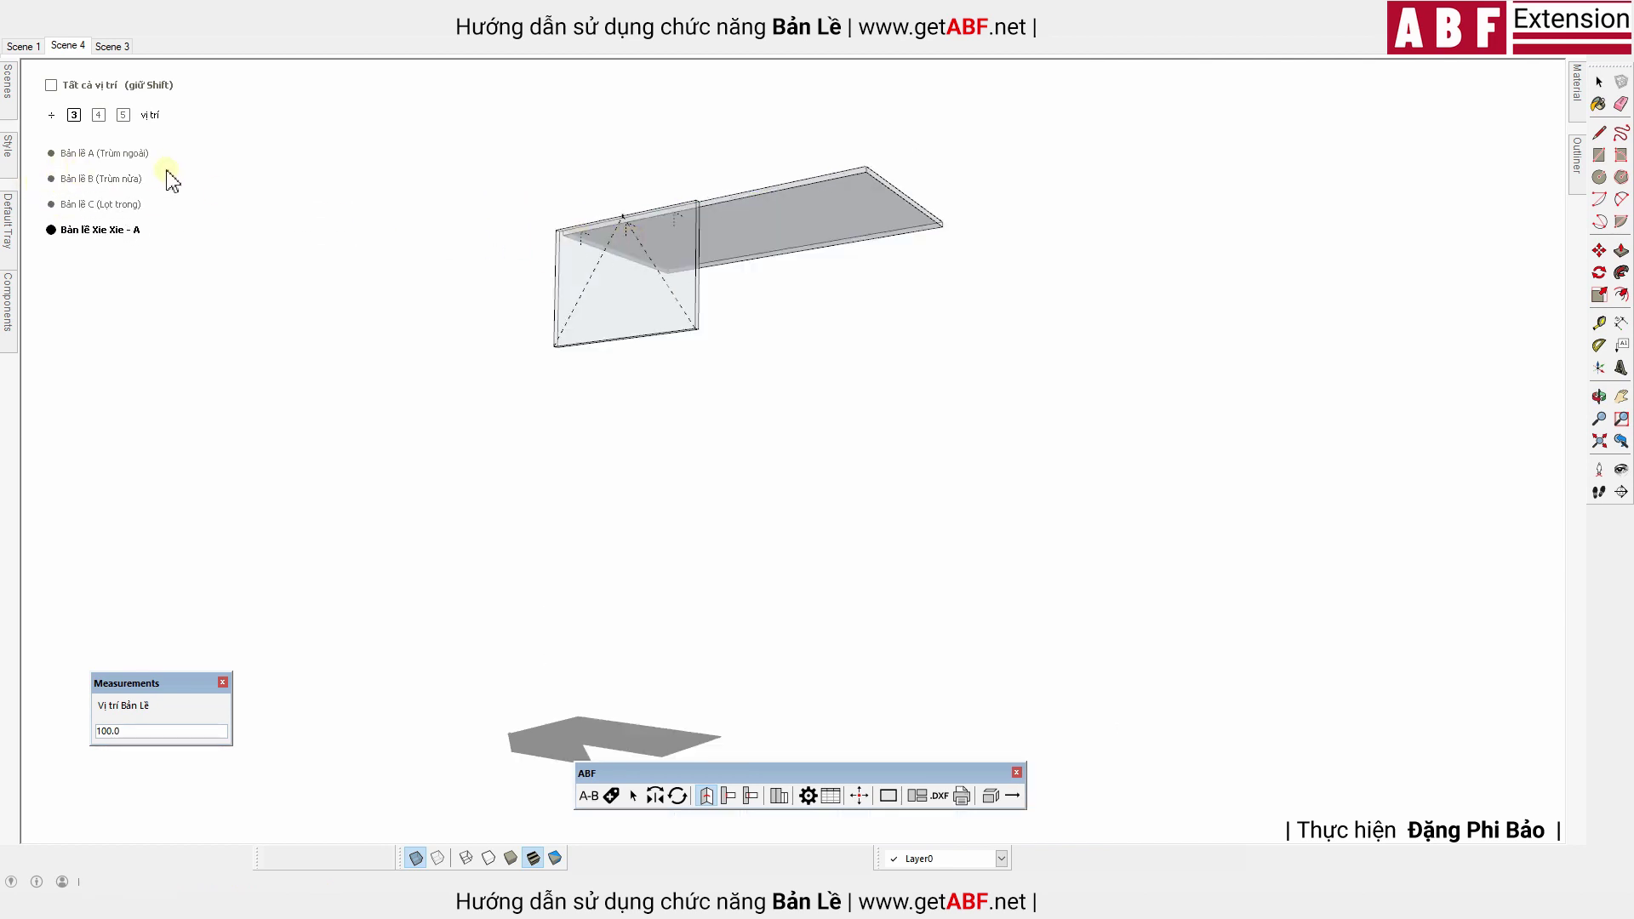
{"action": "left_click", "coordinate": [586, 246]}
{"action": "left_click", "coordinate": [777, 319]}
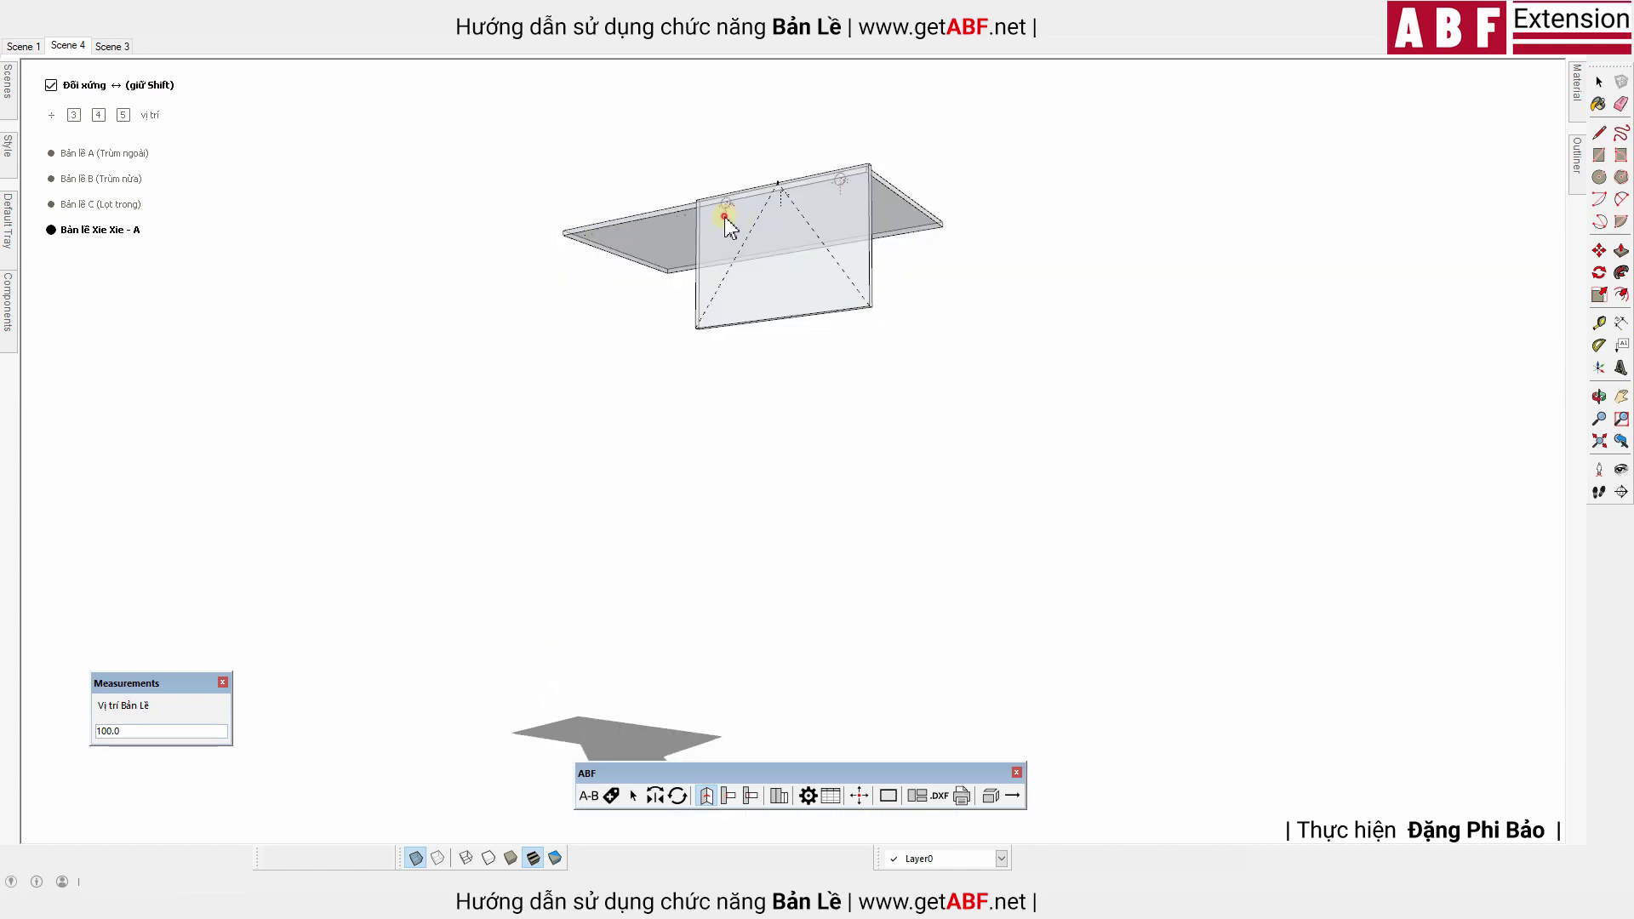
{"action": "left_click", "coordinate": [725, 223]}
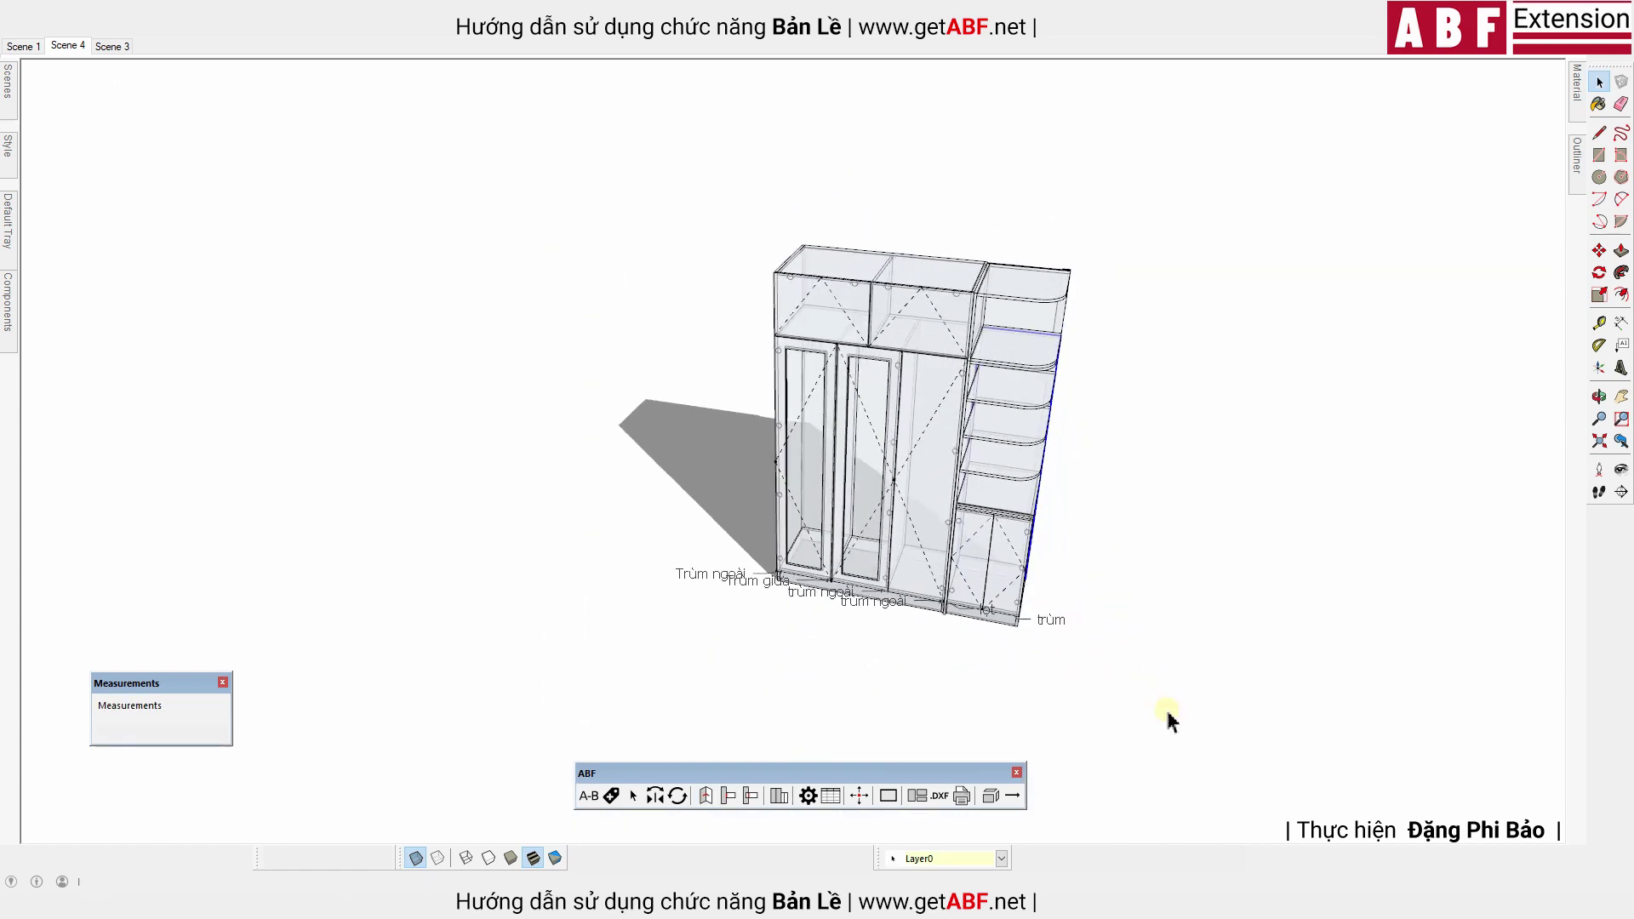
Open the Thống kê report and review the Bản lề A and Xie Xie - A hinge quantities
{"action": "left_click", "coordinate": [830, 795]}
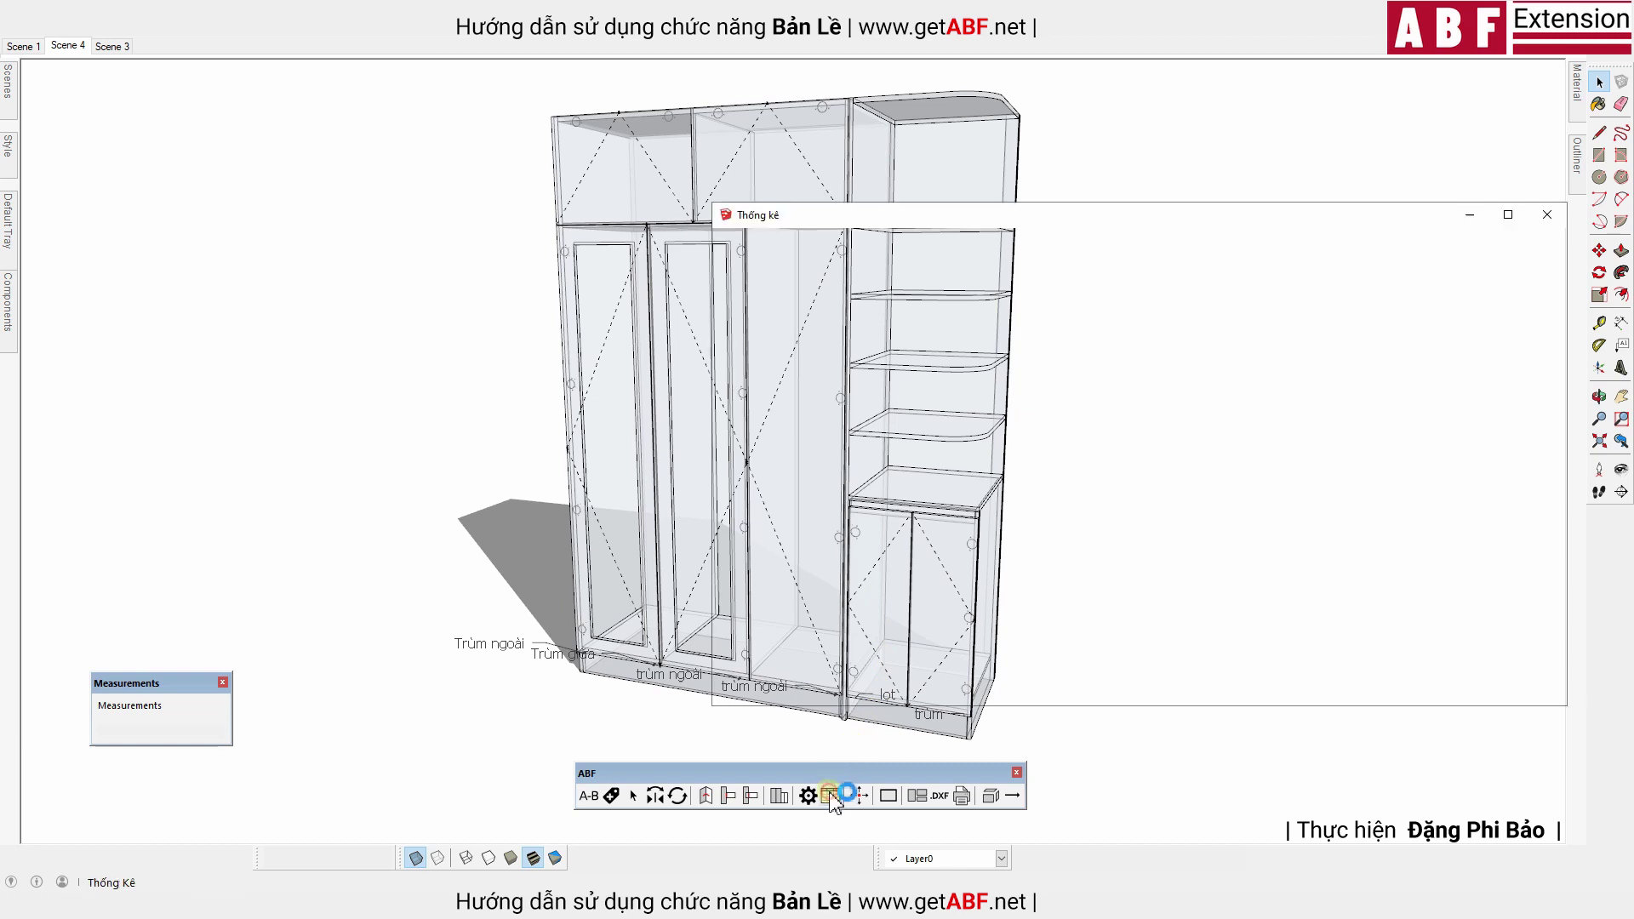
{"action": "left_click_drag", "start_coordinate": [891, 218], "coordinate": [458, 270]}
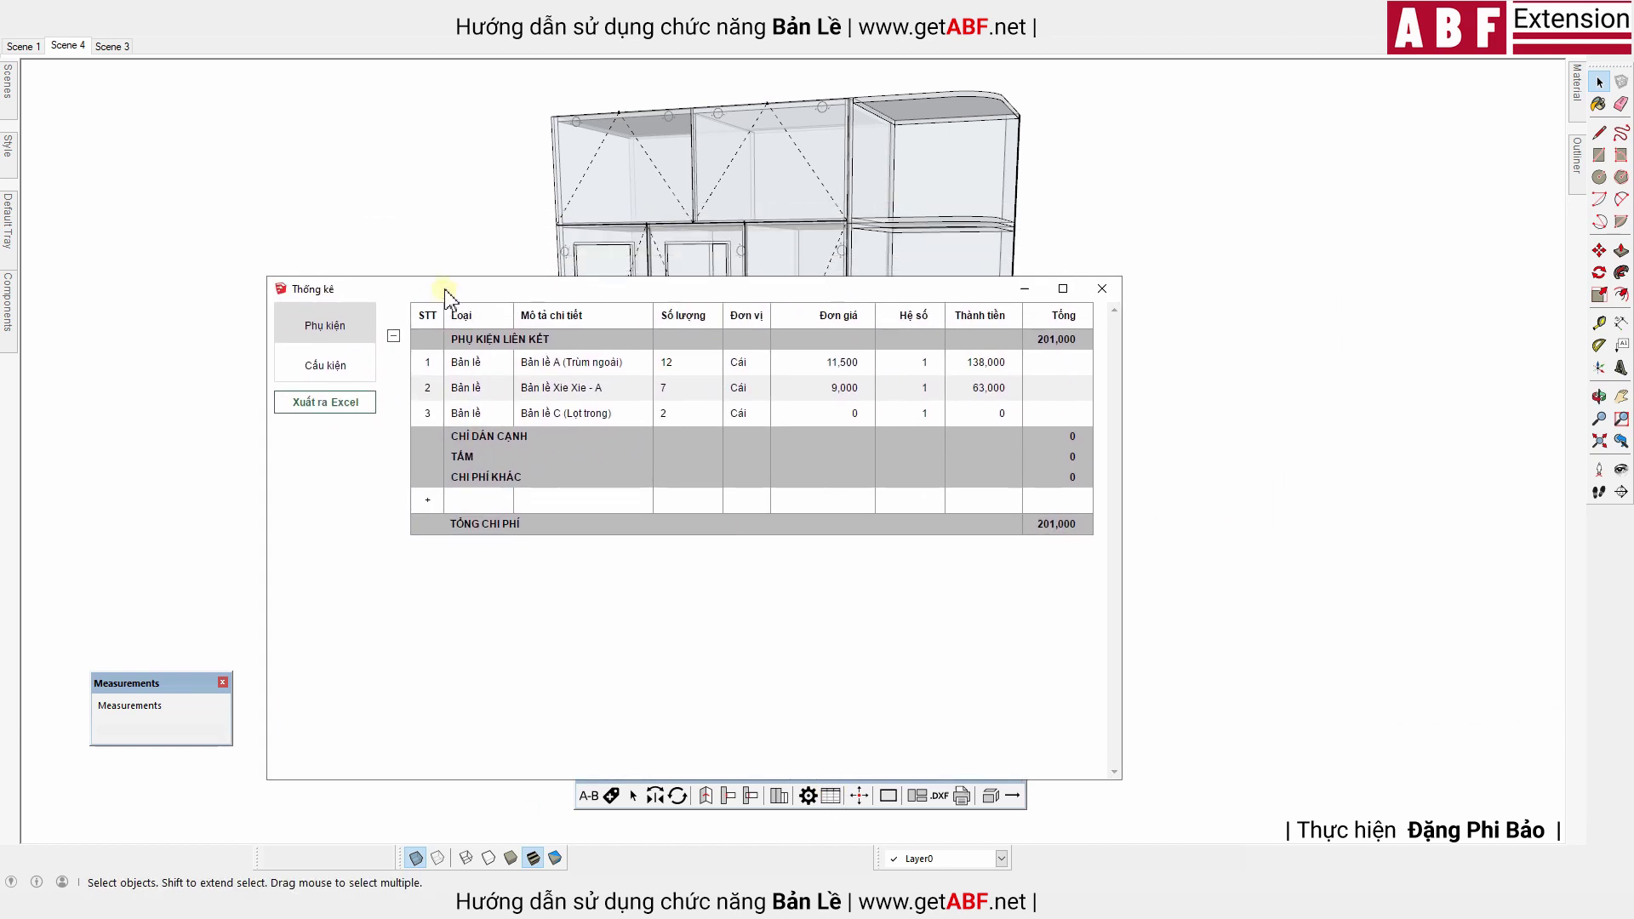
{"action": "left_click_drag", "start_coordinate": [541, 338], "coordinate": [634, 337]}
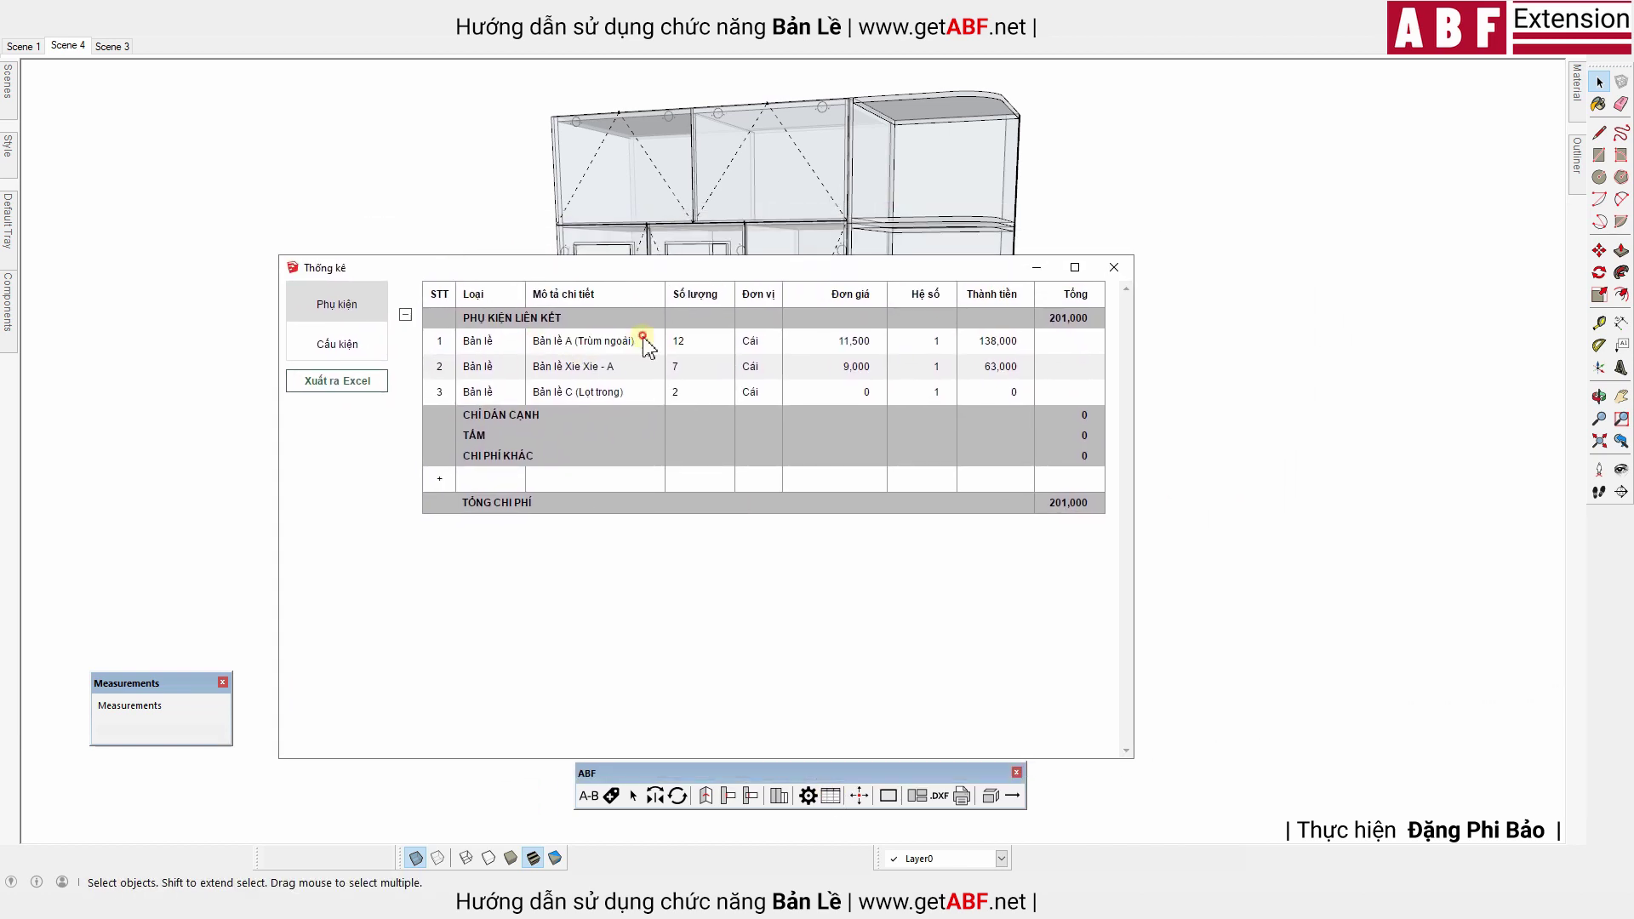
{"action": "left_click", "coordinate": [696, 341]}
{"action": "mouse_move", "coordinate": [534, 366]}
{"action": "left_mouse_down"}
{"action": "mouse_move", "coordinate": [615, 366]}
{"action": "mouse_move", "coordinate": [634, 391]}
{"action": "left_mouse_up"}
{"action": "left_click", "coordinate": [694, 368]}
Set the Bản lề C (Lọt trong) unit price to 9,000, making the hinge total 219,000
{"action": "left_click", "coordinate": [843, 394]}
{"action": "type", "text": "9000"}
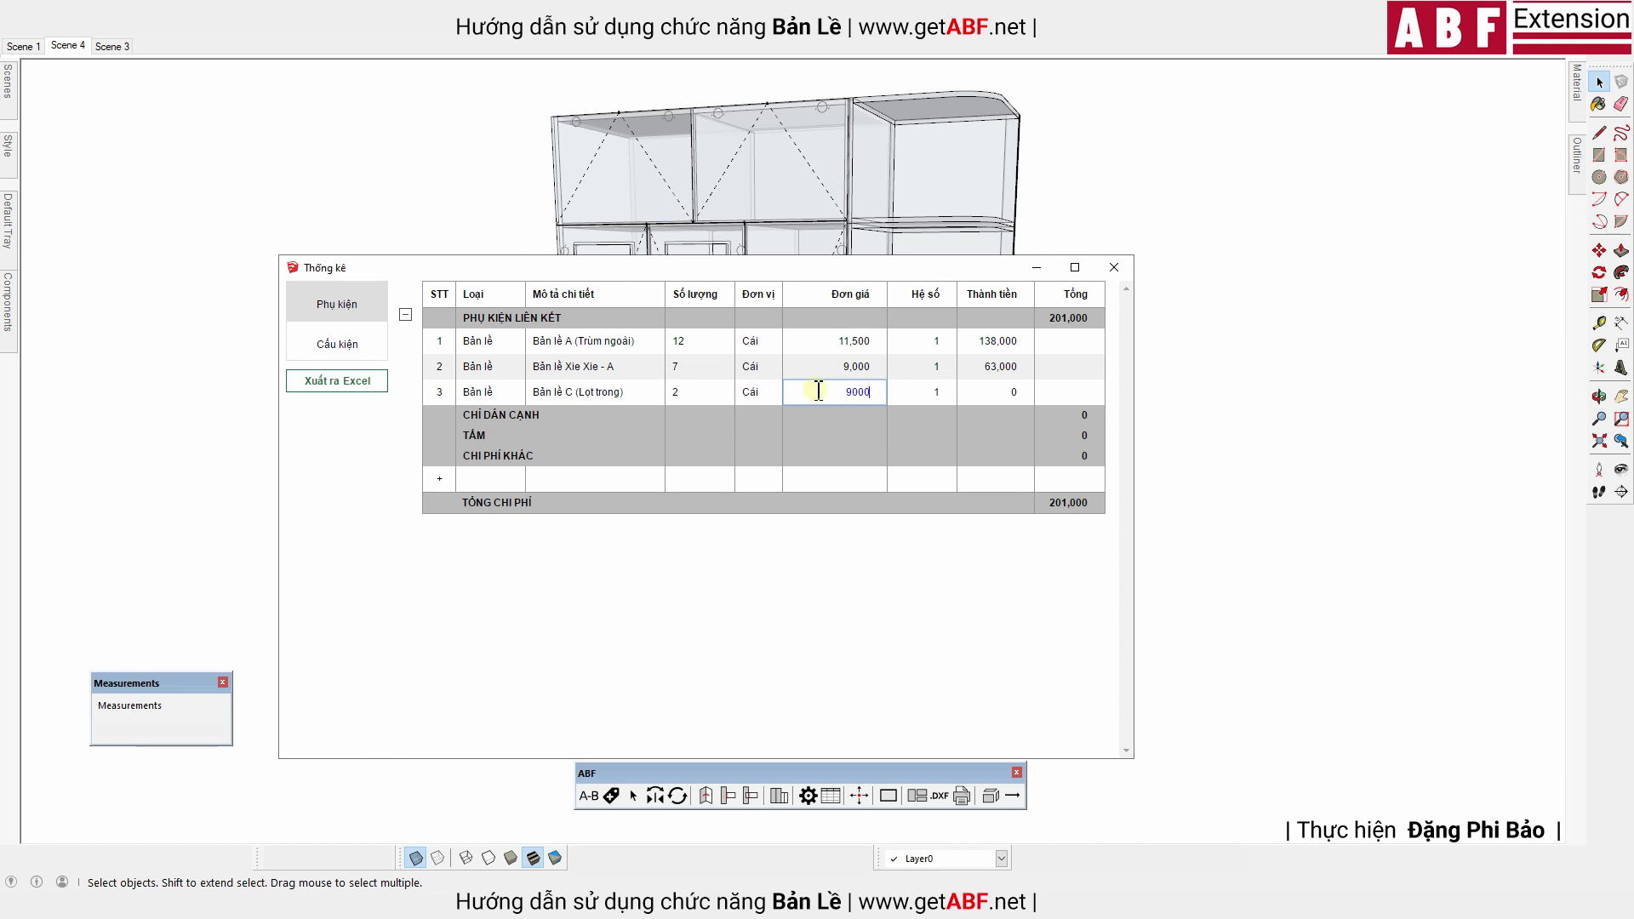
{"action": "key", "text": "Return"}
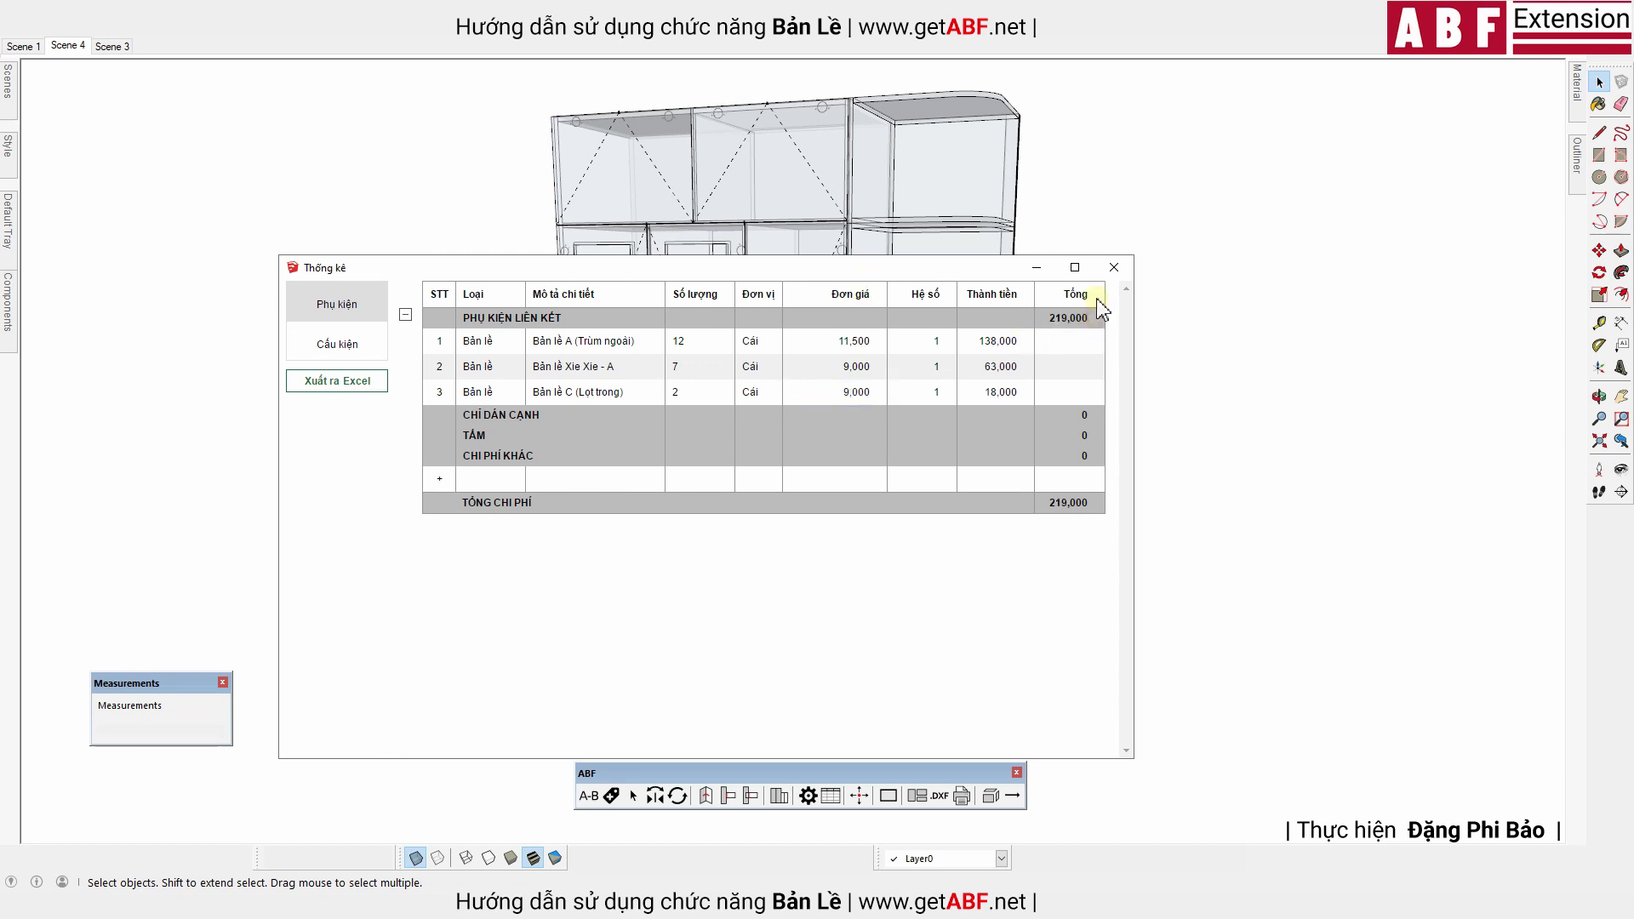
{"action": "left_click", "coordinate": [1112, 266]}
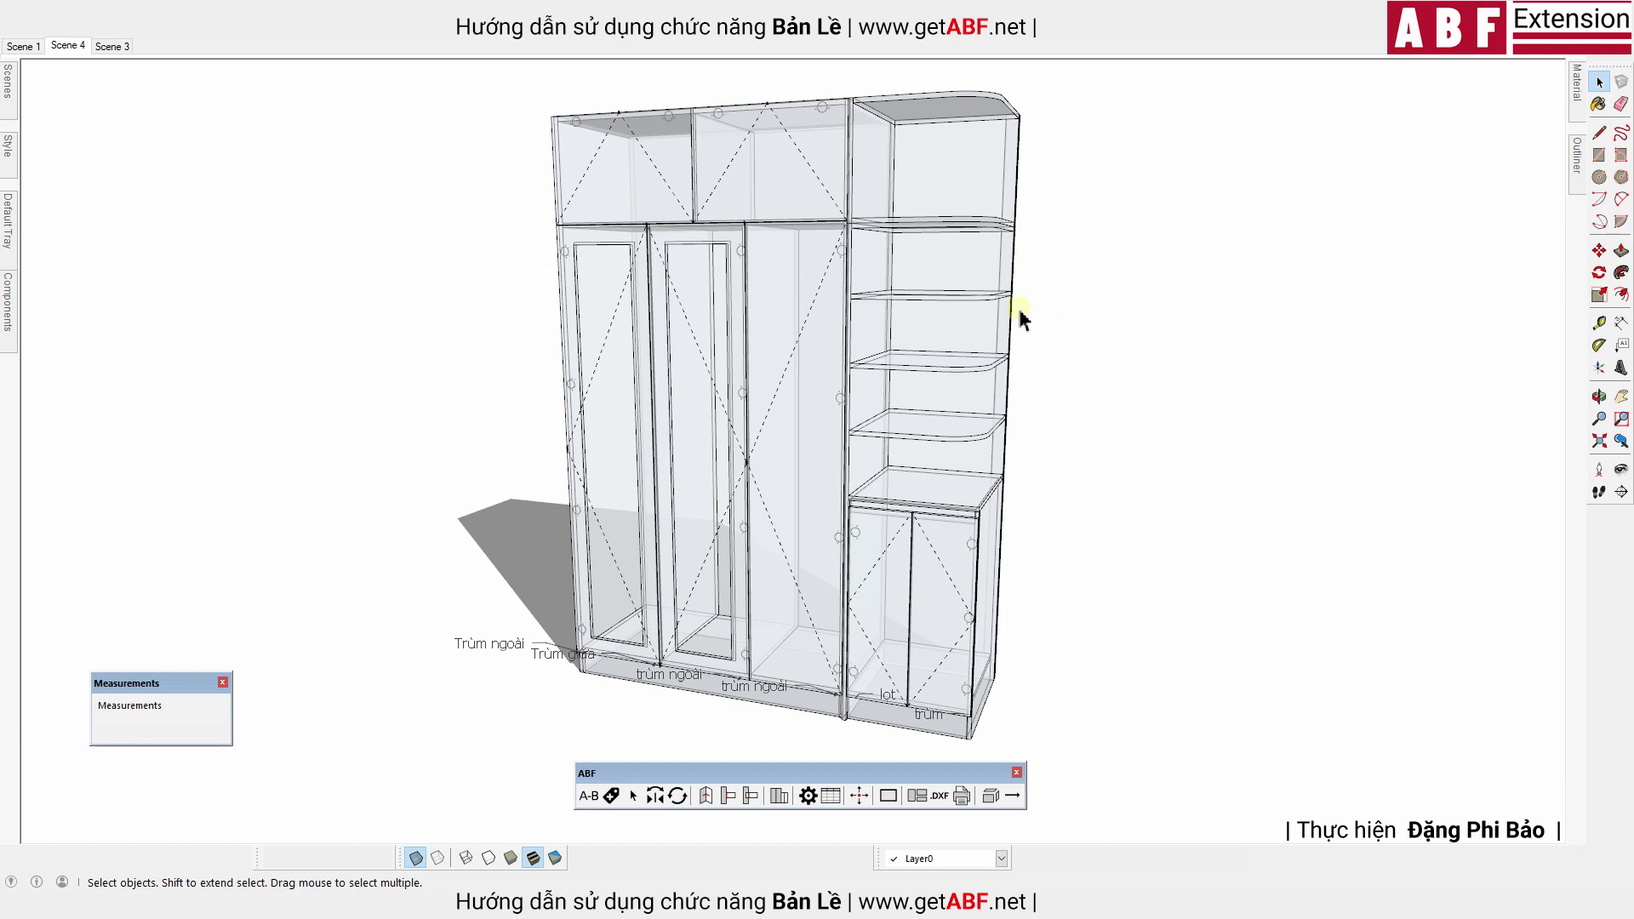
Hide the door-swing lines, label all panels with Gắn Nhãn, and nest parts into sheets 1–7
{"action": "left_click", "coordinate": [1166, 508]}
{"action": "left_click", "coordinate": [613, 796]}
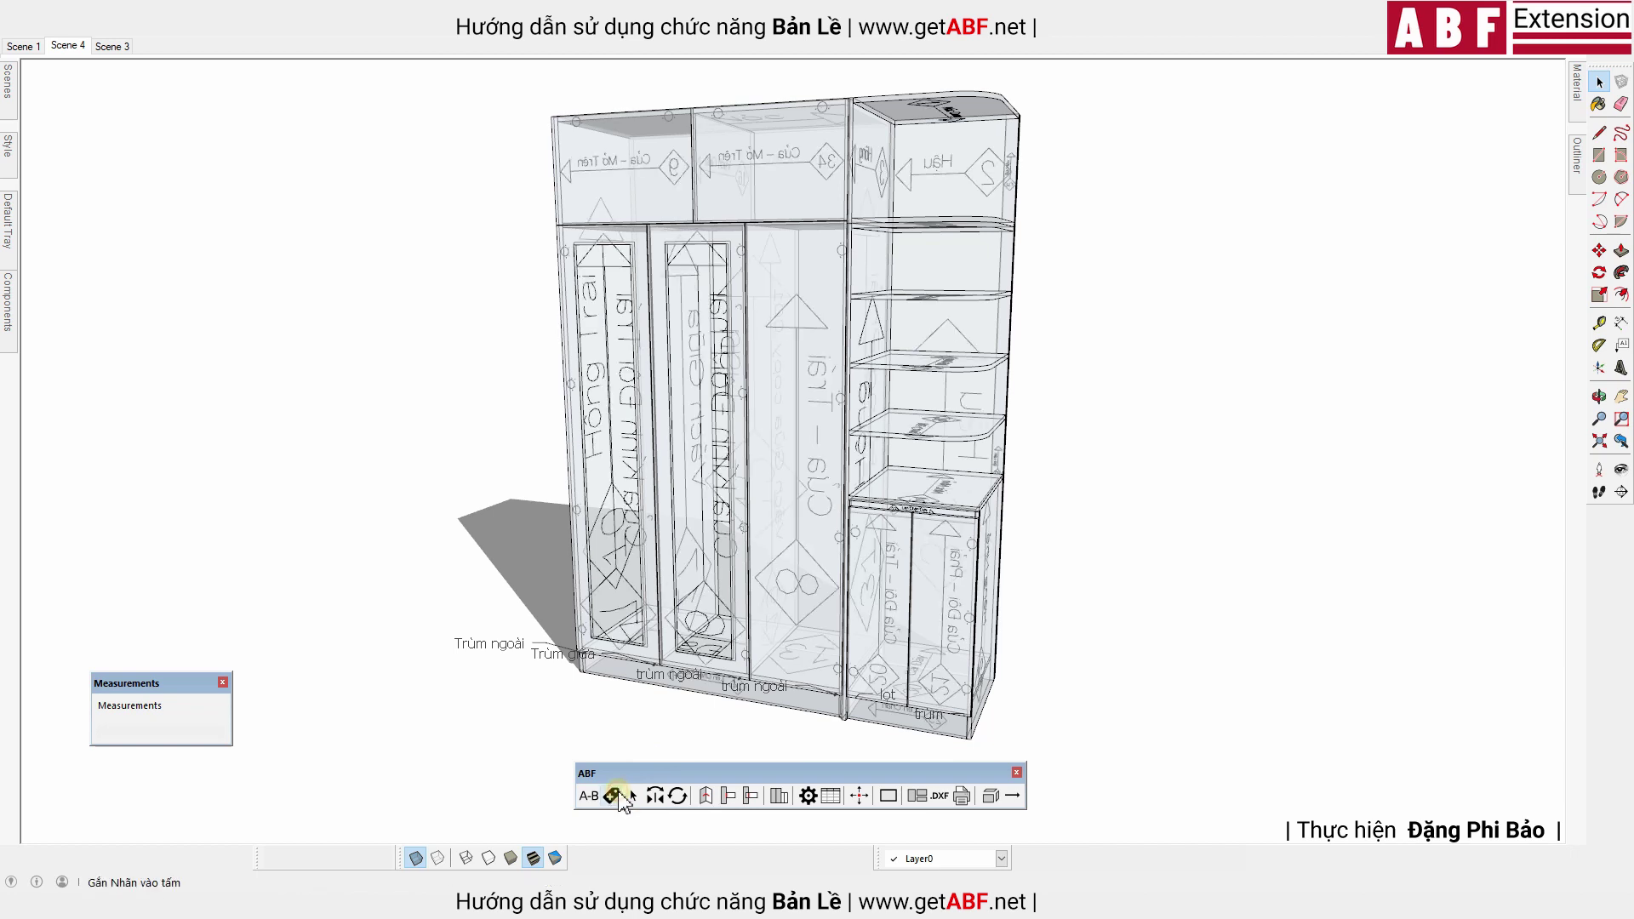
{"action": "left_click", "coordinate": [912, 794]}
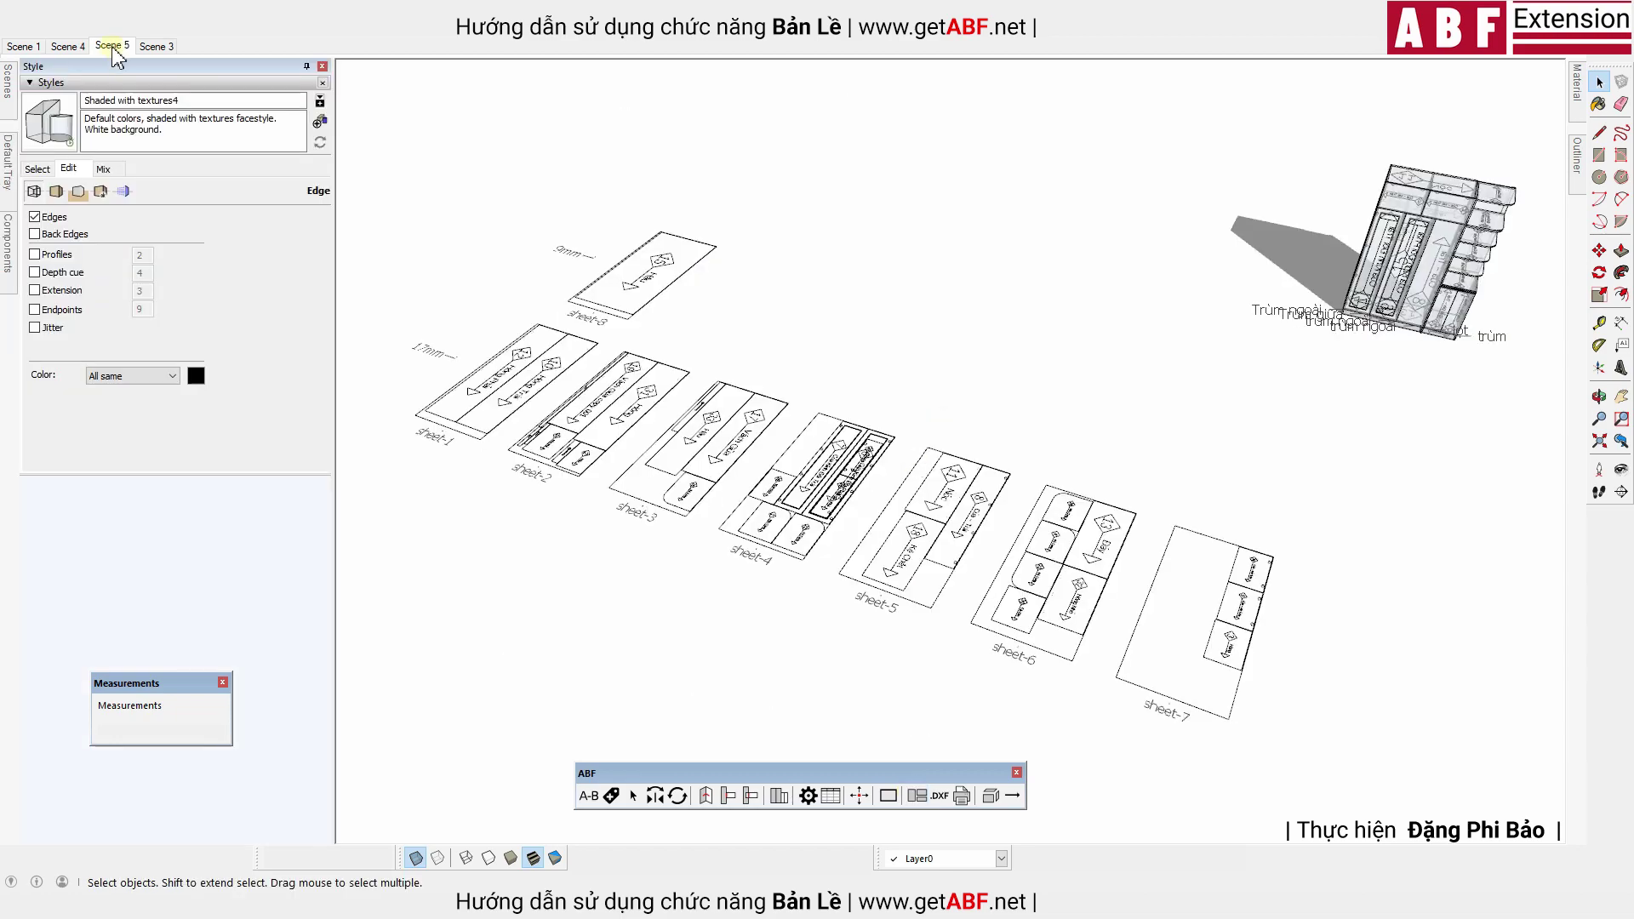
On Scene 5, hide ABF_Label and toggle the ABF-D35 and ABF-D3 hole layers to compare
{"action": "left_click", "coordinate": [112, 48]}
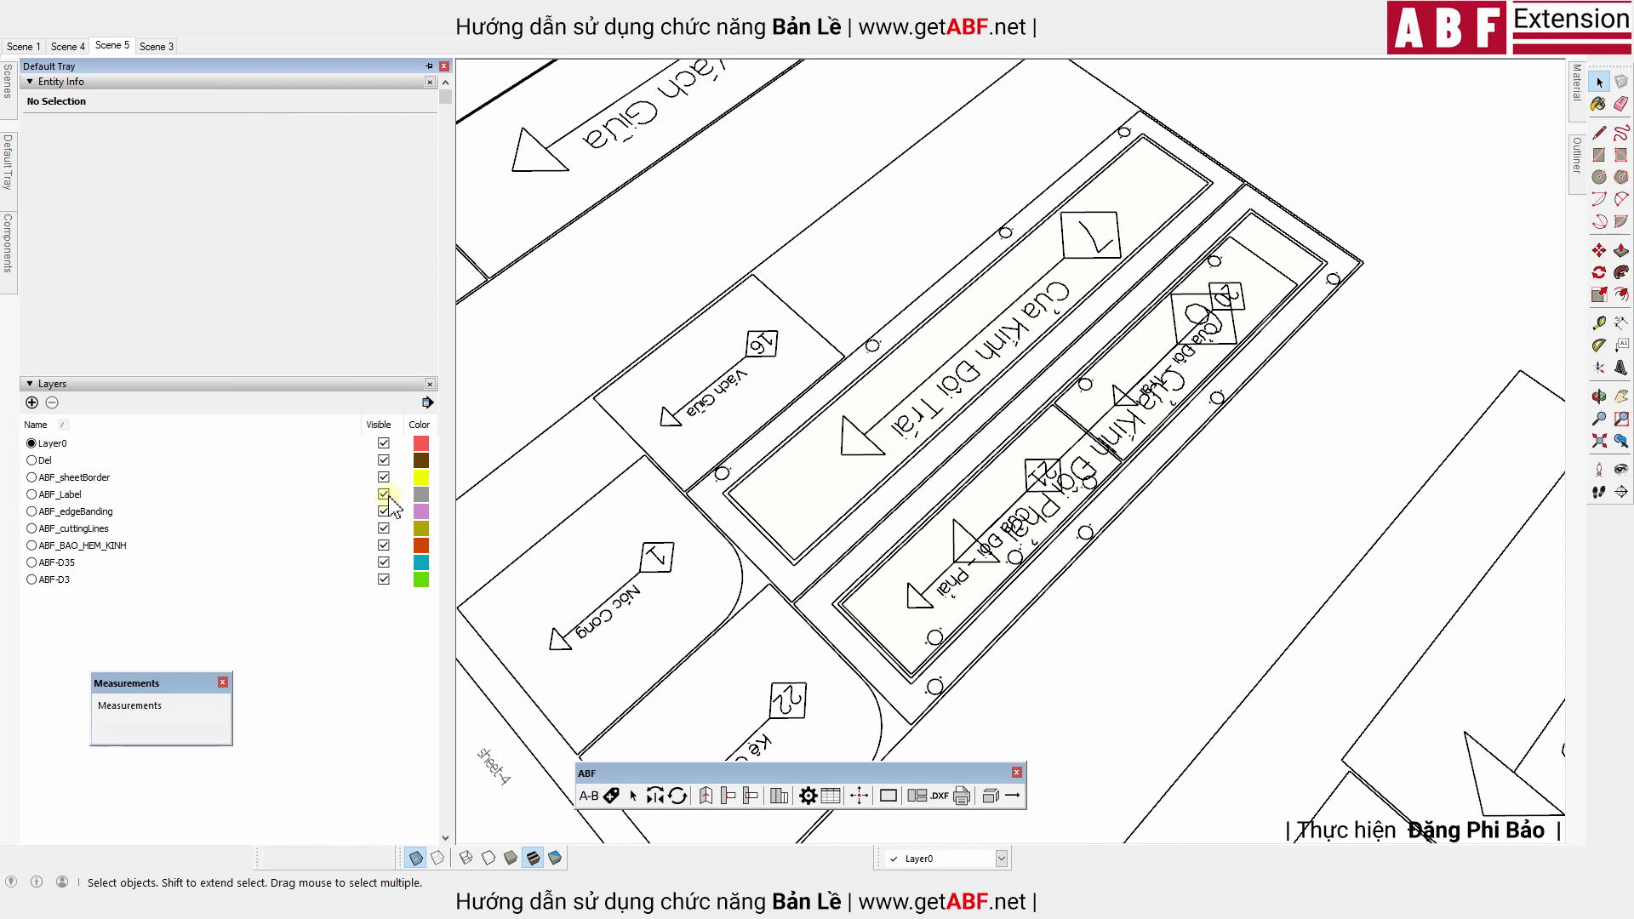
{"action": "left_click", "coordinate": [384, 495]}
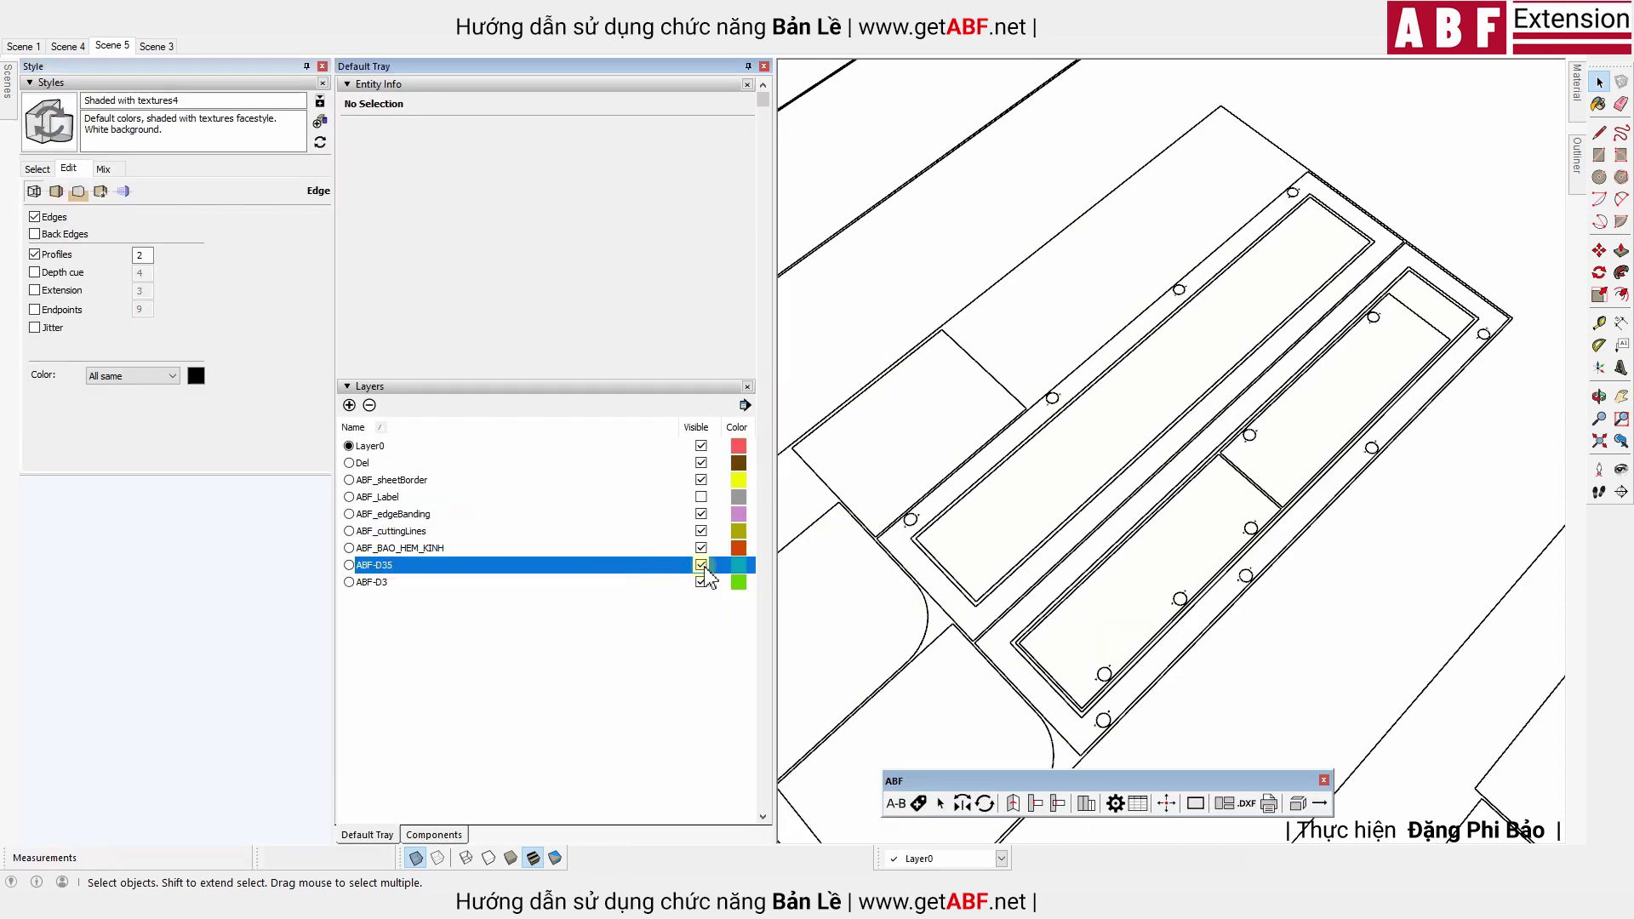
{"action": "left_click", "coordinate": [702, 566]}
{"action": "left_click", "coordinate": [703, 566]}
{"action": "left_click", "coordinate": [701, 582]}
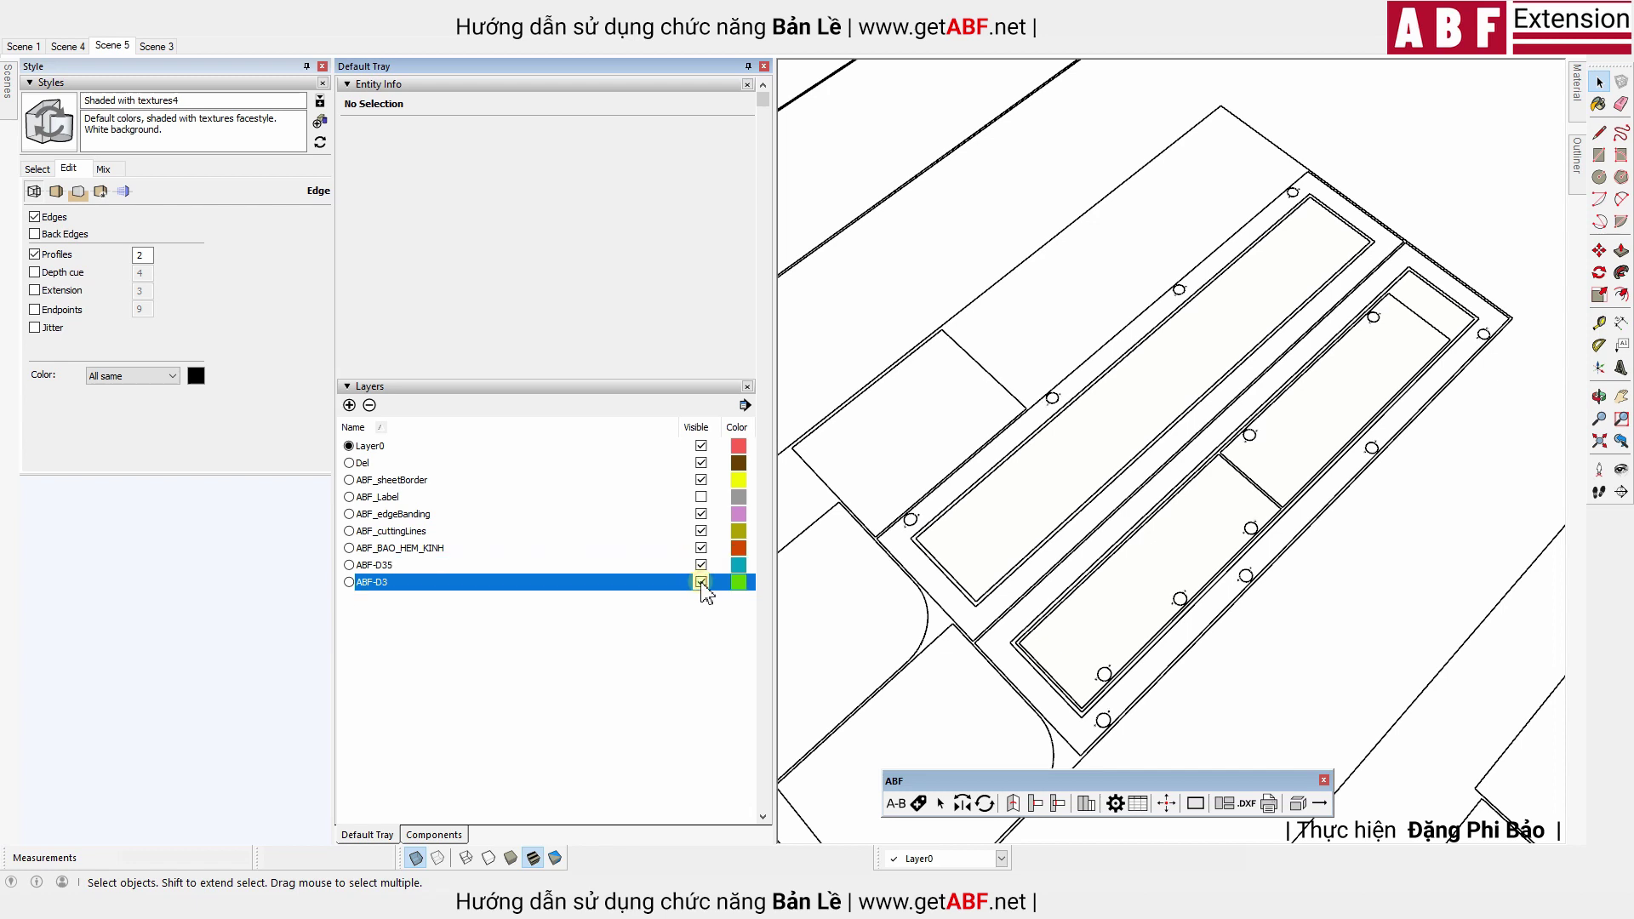
{"action": "left_click", "coordinate": [701, 565]}
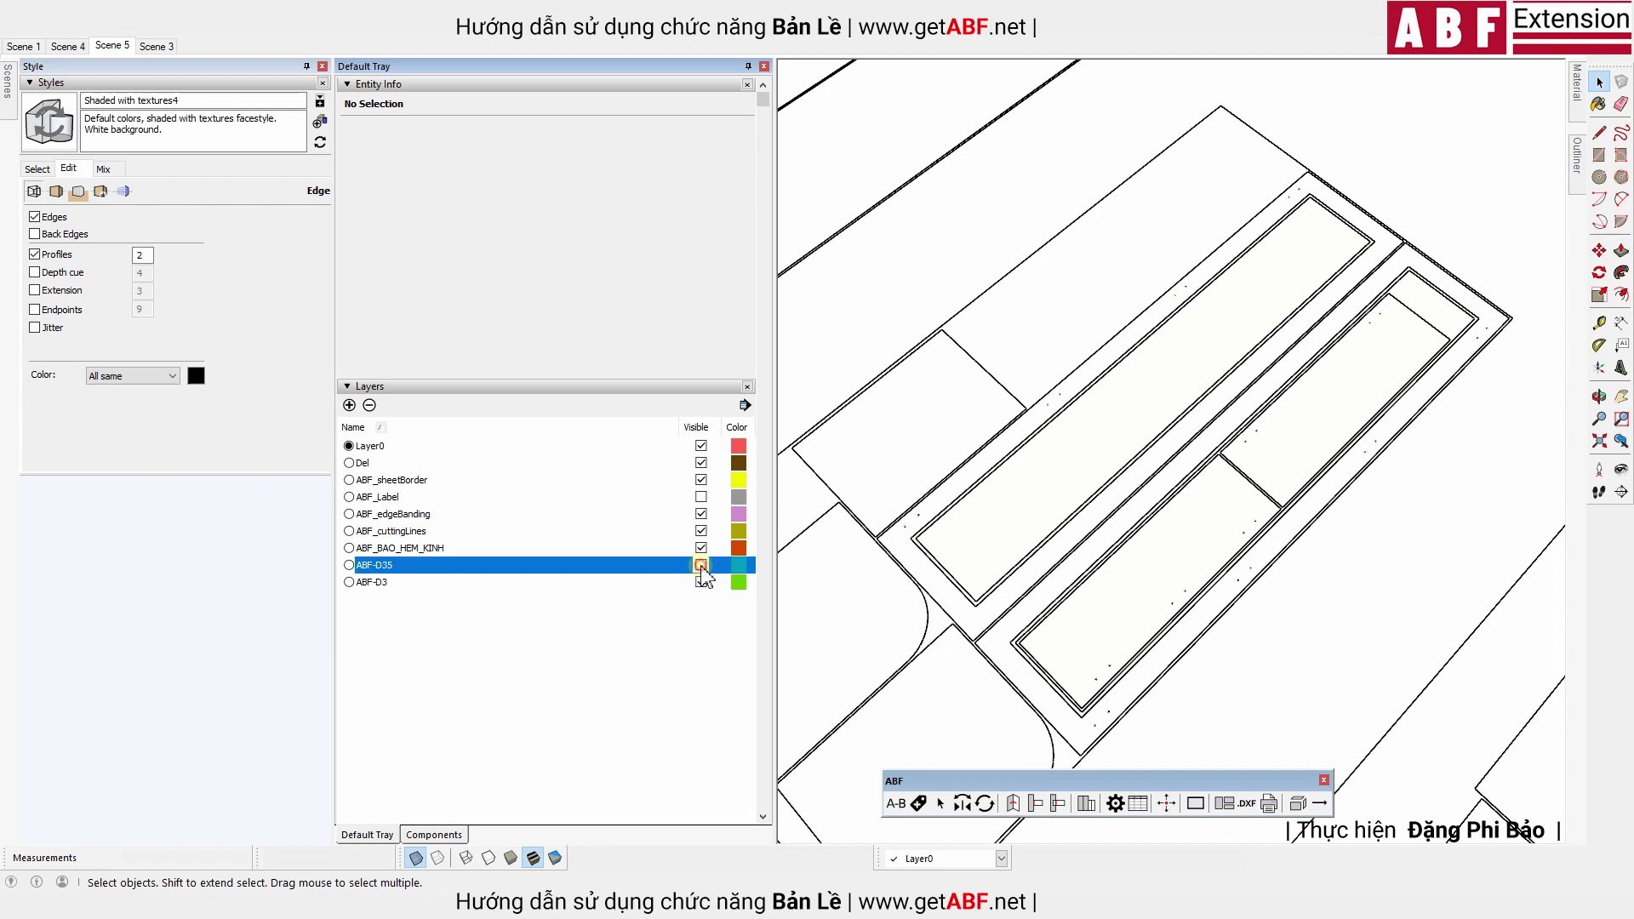
{"action": "left_click", "coordinate": [701, 582]}
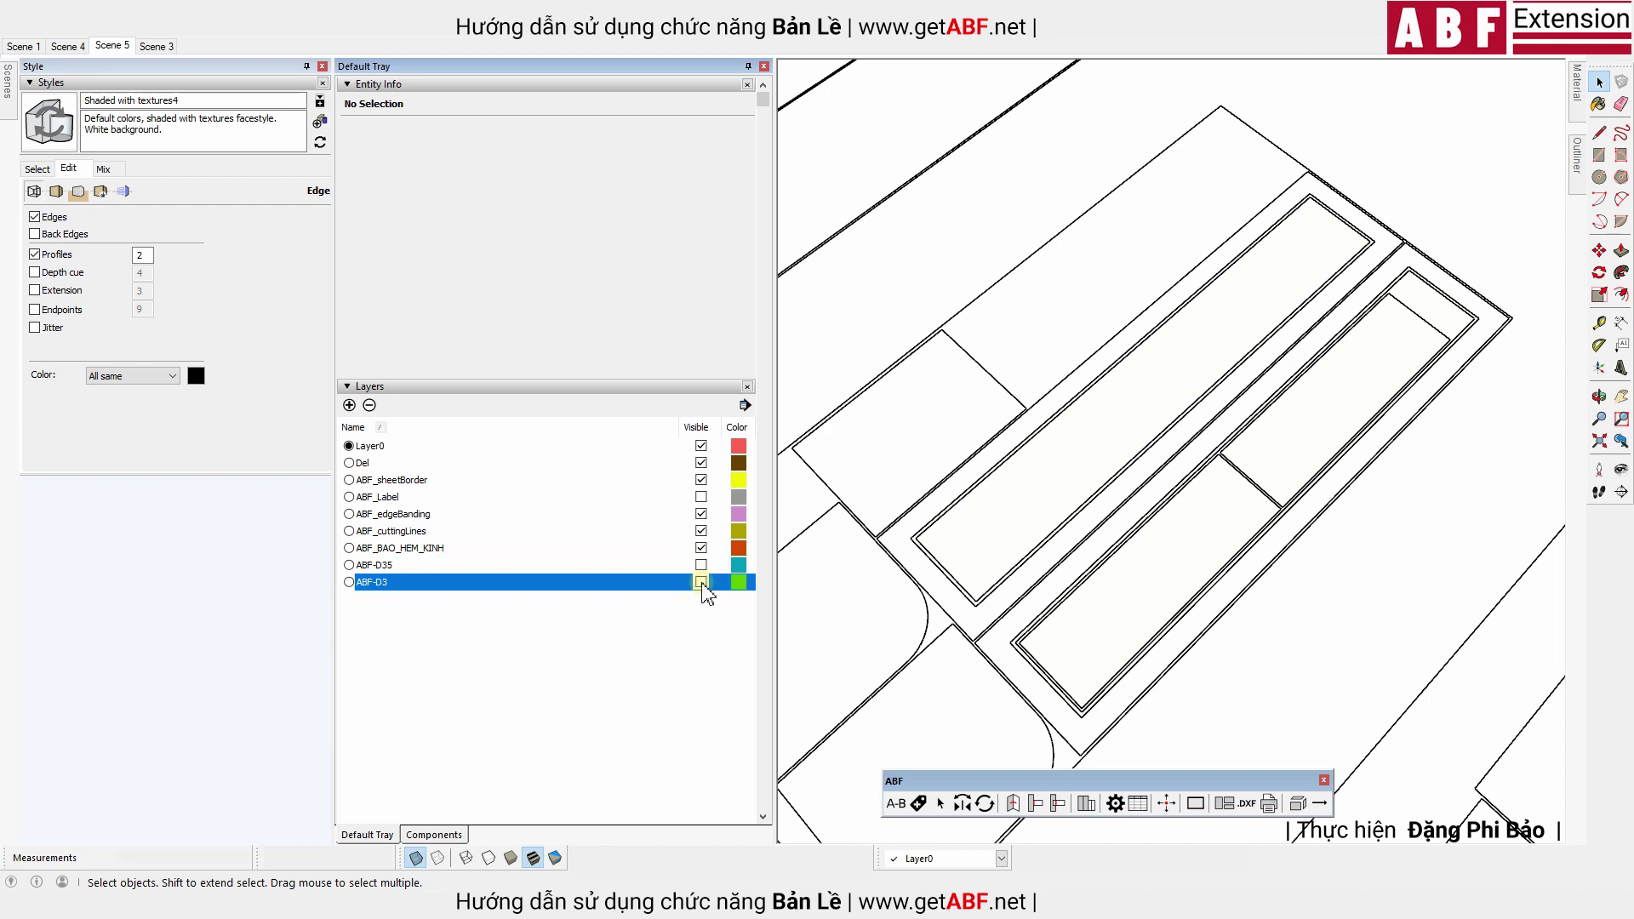
{"action": "left_click", "coordinate": [700, 565]}
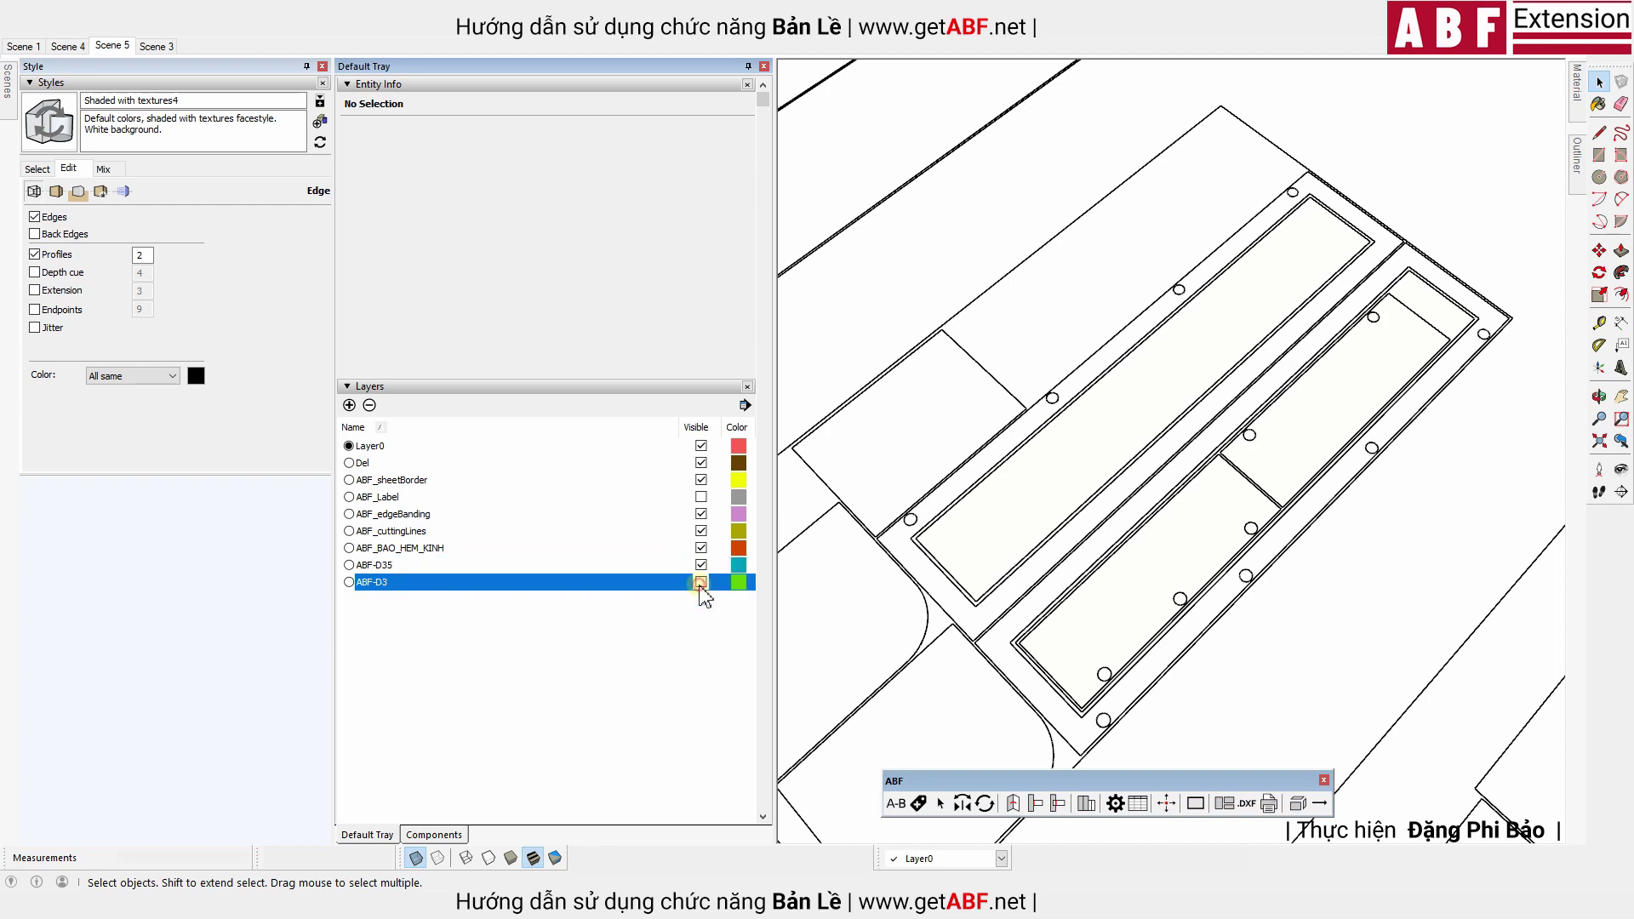
Toggle the ABF_BAO_HEM_KINH outline layer's visibility on the sheets
{"action": "left_click", "coordinate": [539, 549]}
{"action": "left_click", "coordinate": [701, 549]}
{"action": "left_click", "coordinate": [700, 548]}
{"action": "left_click", "coordinate": [701, 548]}
Return to the 3D model and show the Thống kê report: 8 sheets, total 1,689,000
{"action": "left_click", "coordinate": [701, 548]}
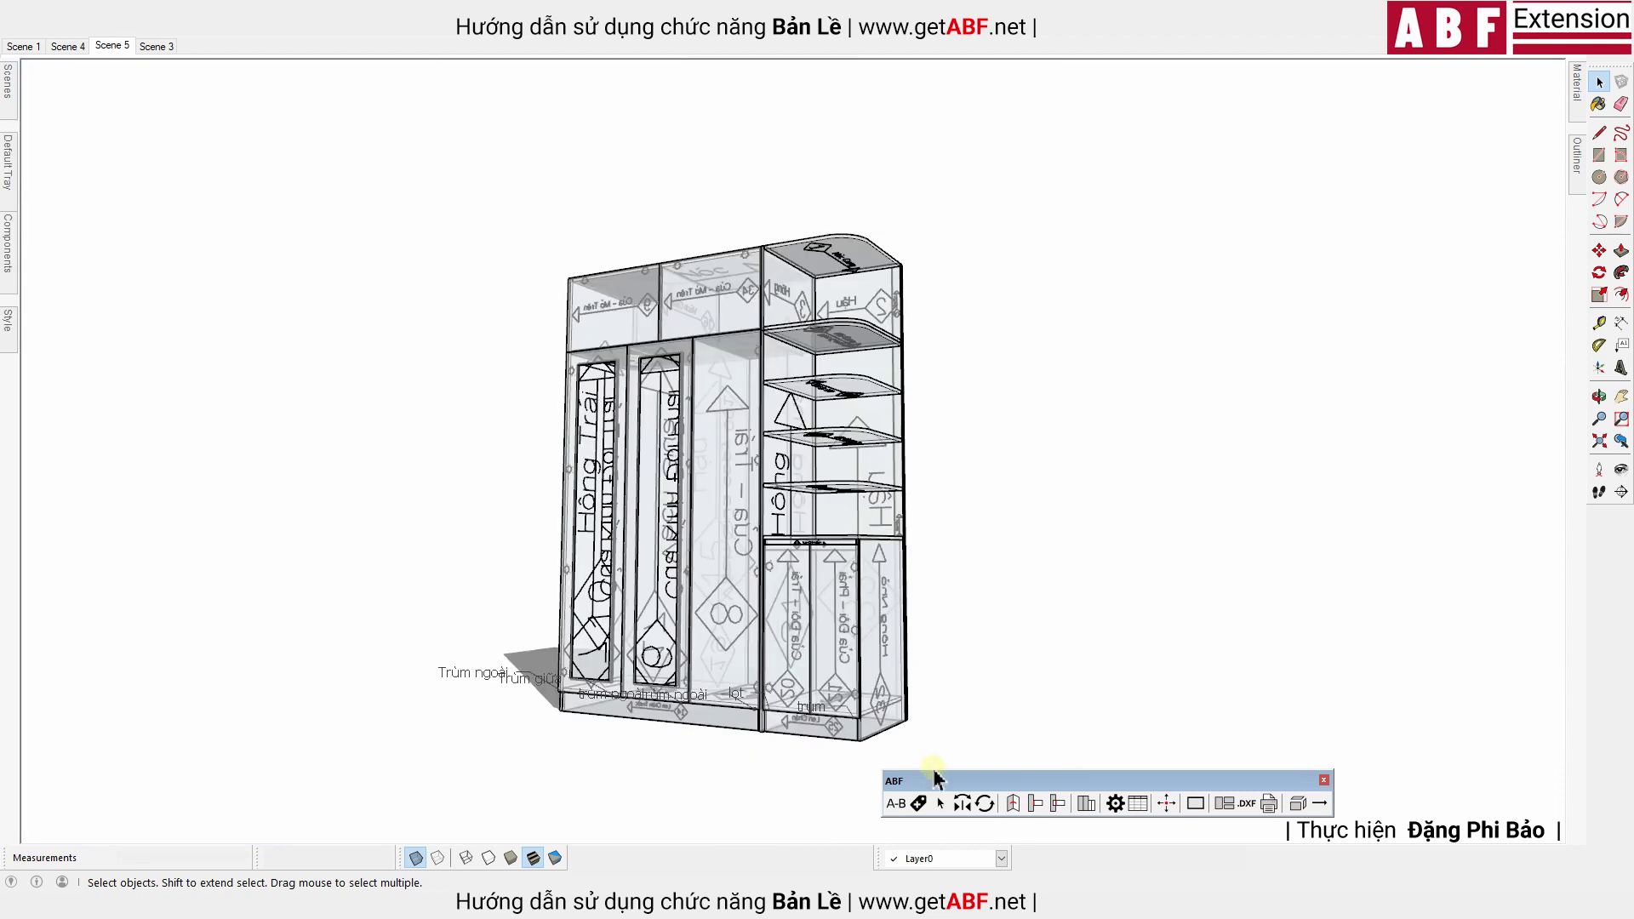
{"action": "left_click_drag", "start_coordinate": [944, 780], "coordinate": [570, 782]}
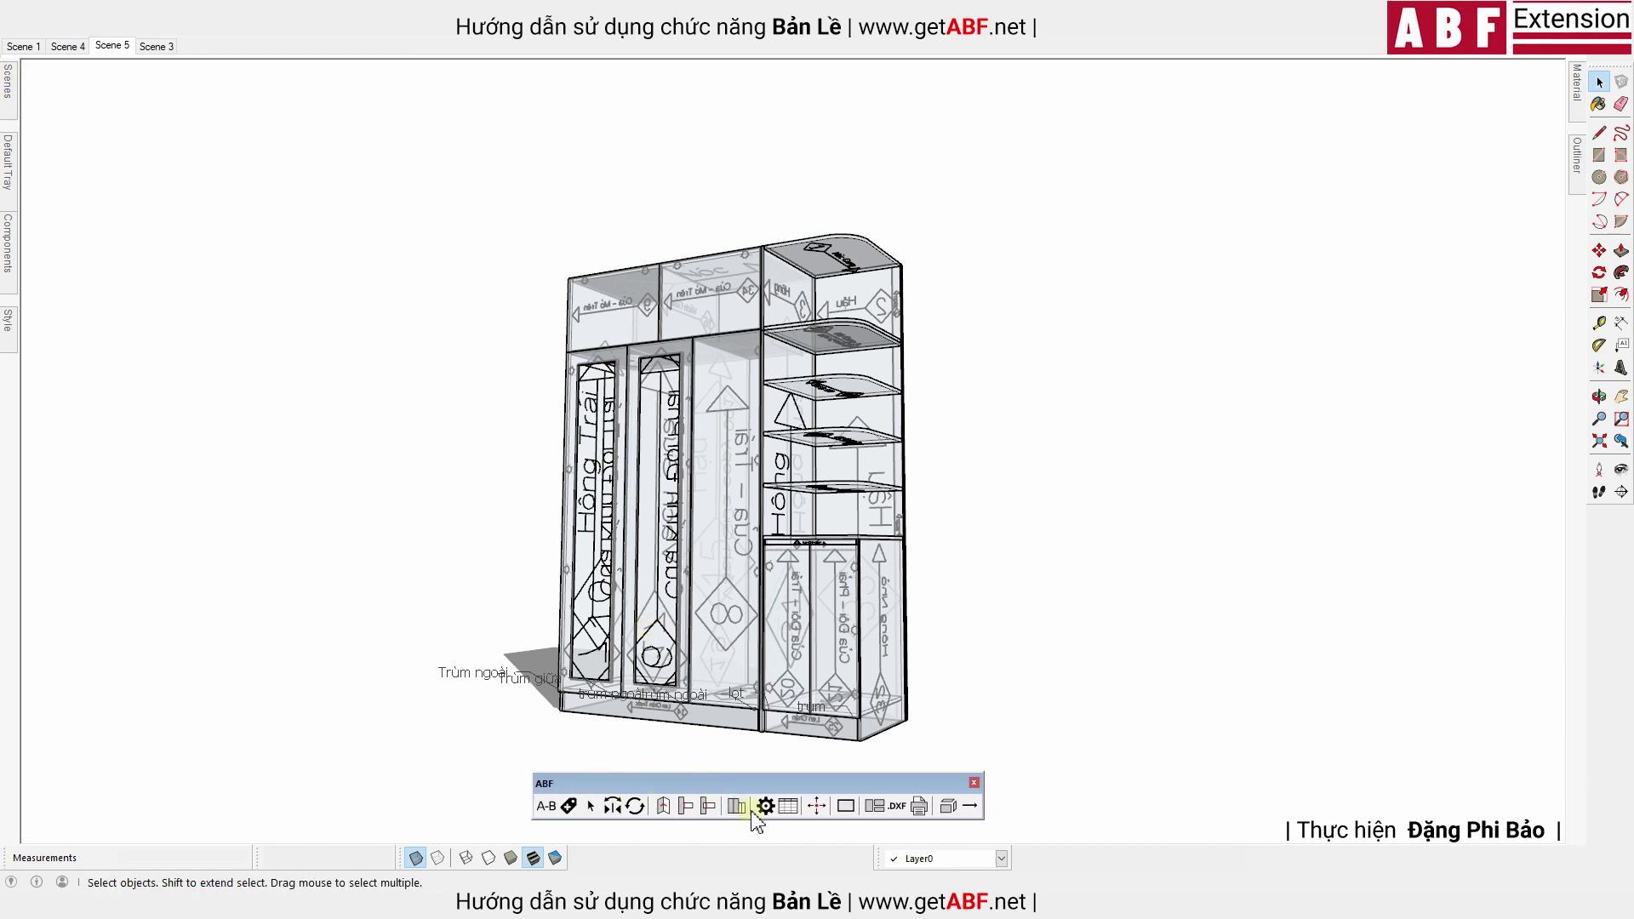
{"action": "left_click", "coordinate": [788, 806]}
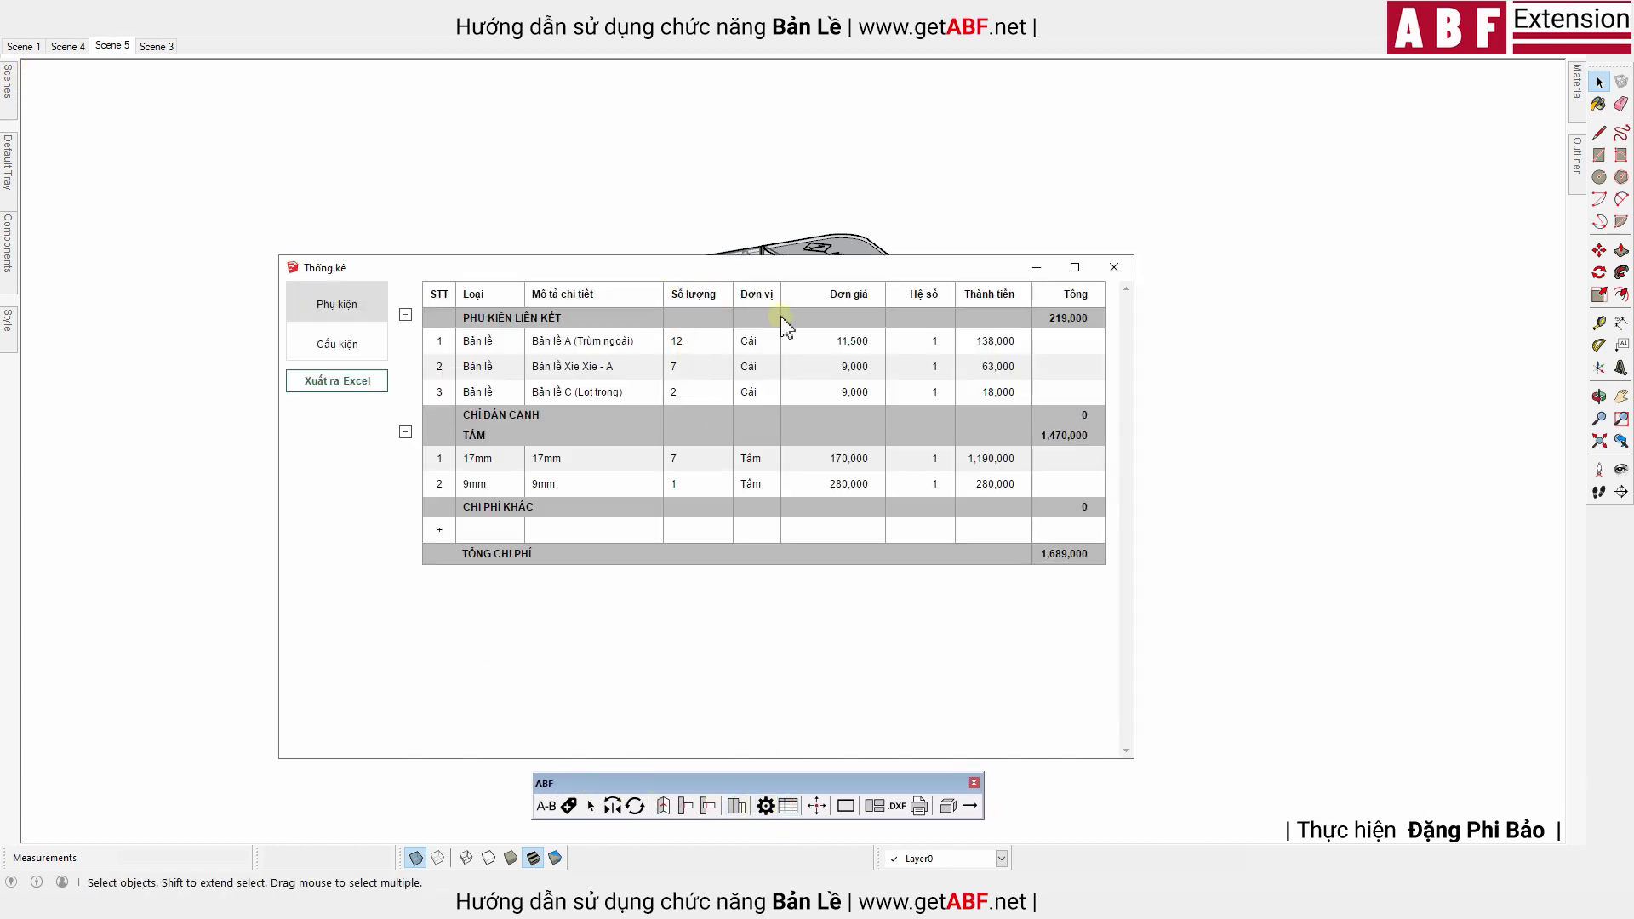